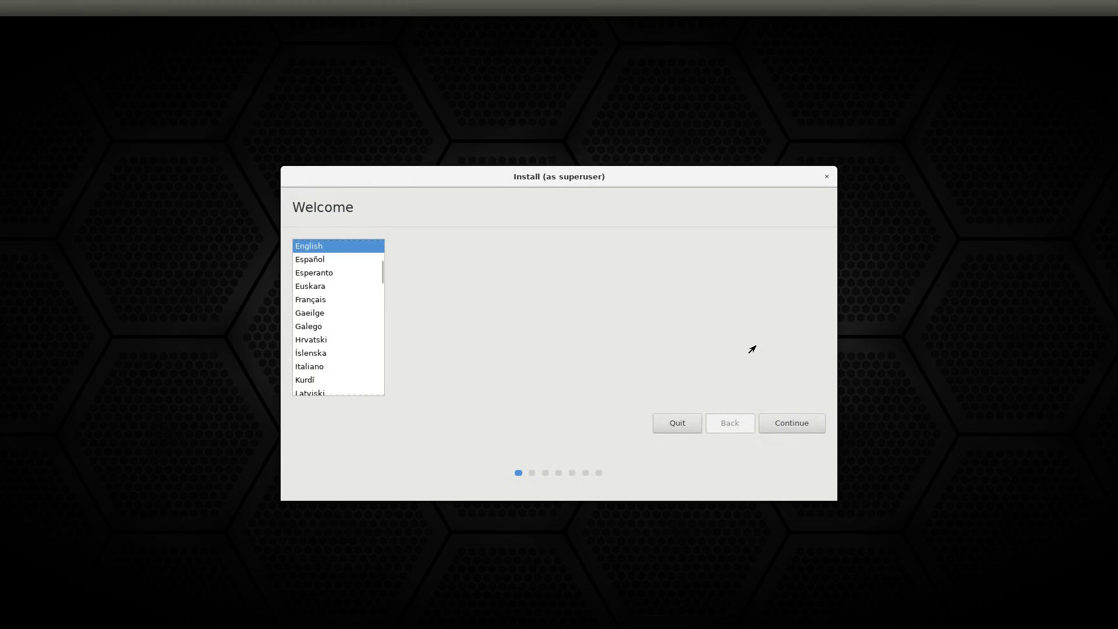
Continue through the installer with English, erase the 120 GB sda disk to install Bodhi, and accept the Los Angeles time zone
left_click(784, 422)
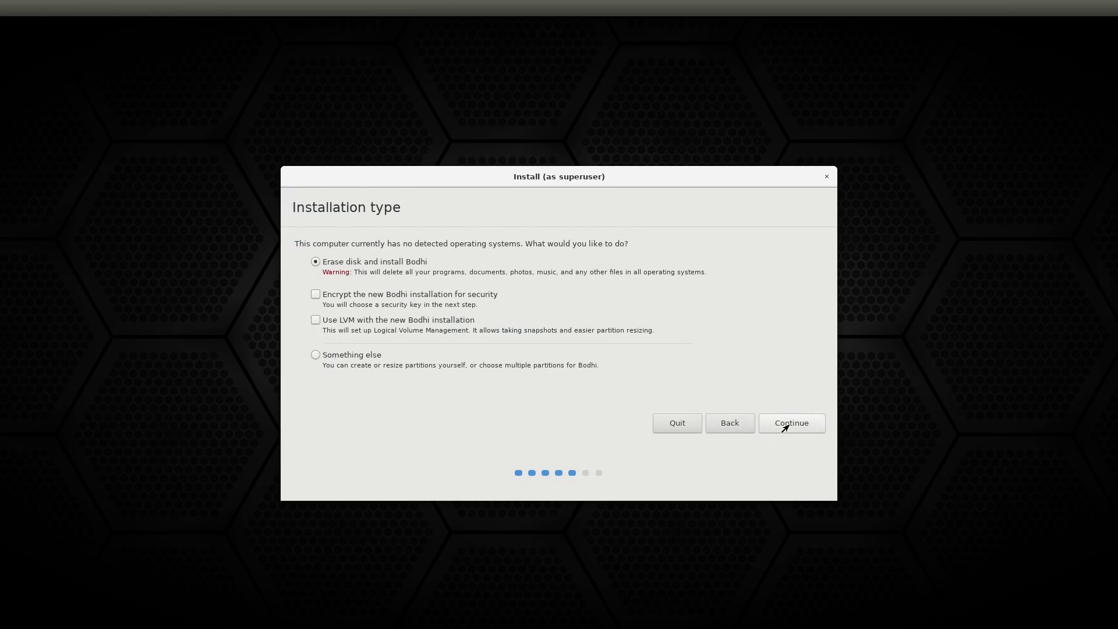
left_click(784, 427)
left_click(784, 424)
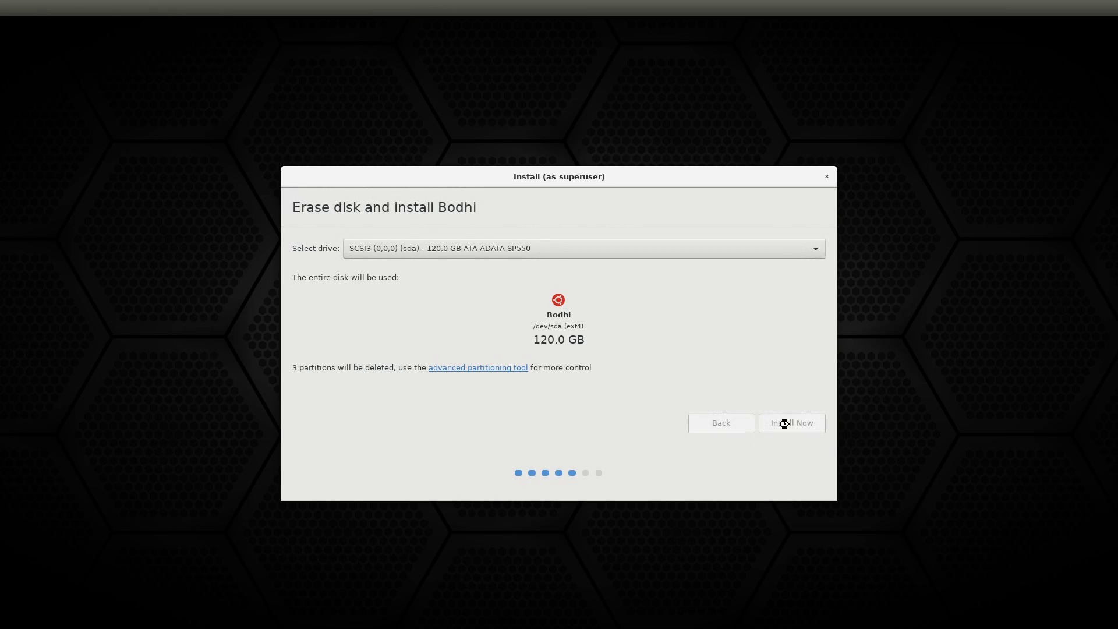
left_click(784, 423)
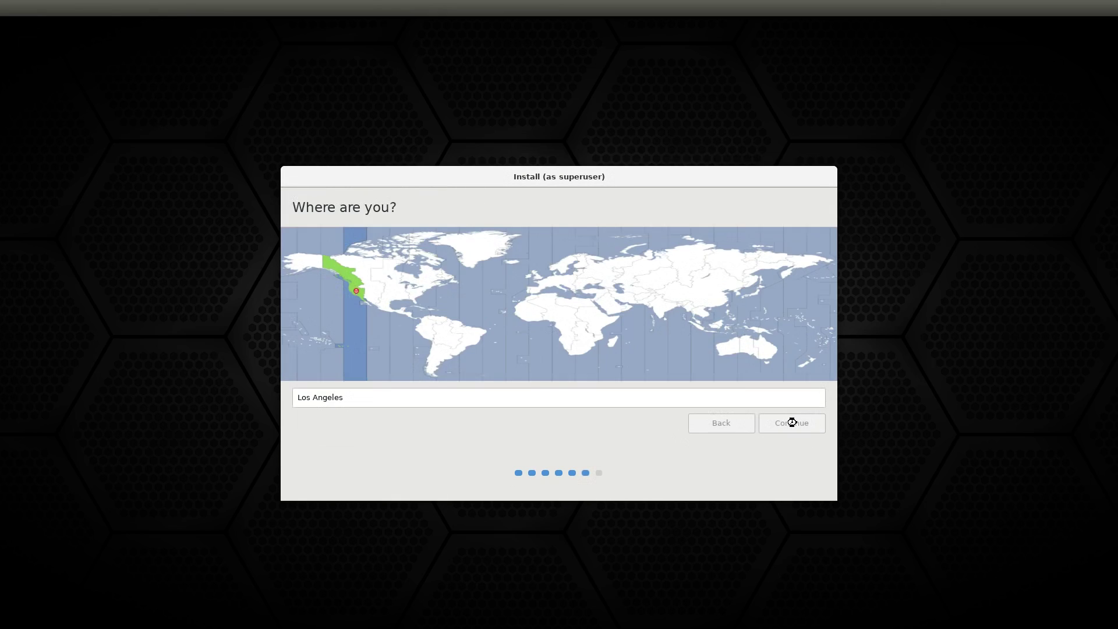
left_click(792, 423)
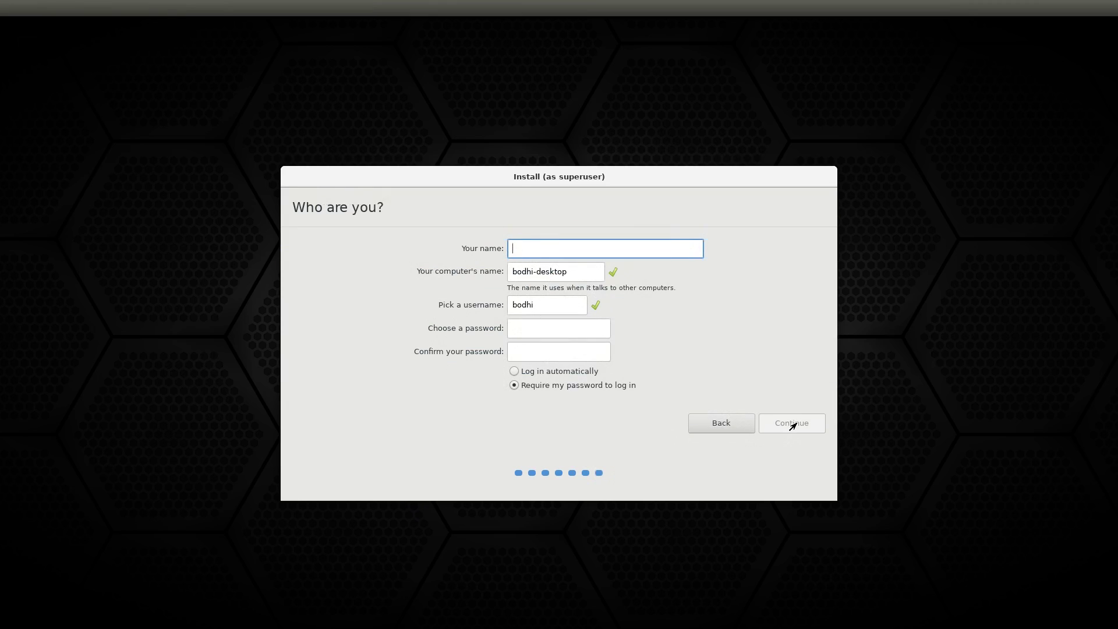
Enter the user's name, computer name localtoast, username and account password with confirmation, and proceed with the installation
type("egee")
key("Tab")
type("l")
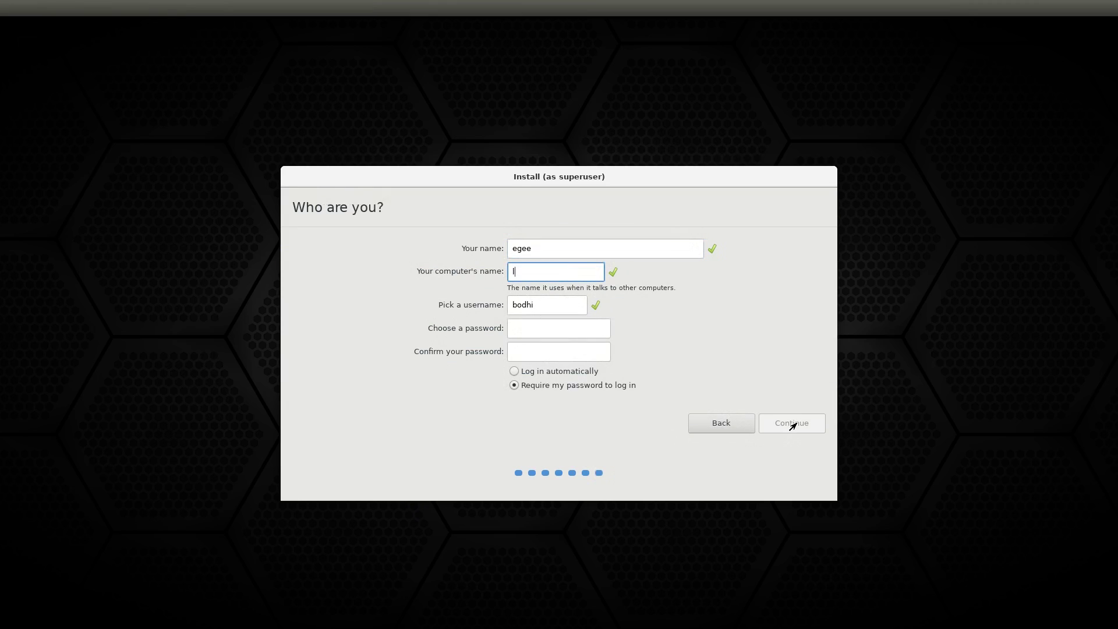
key("Tab")
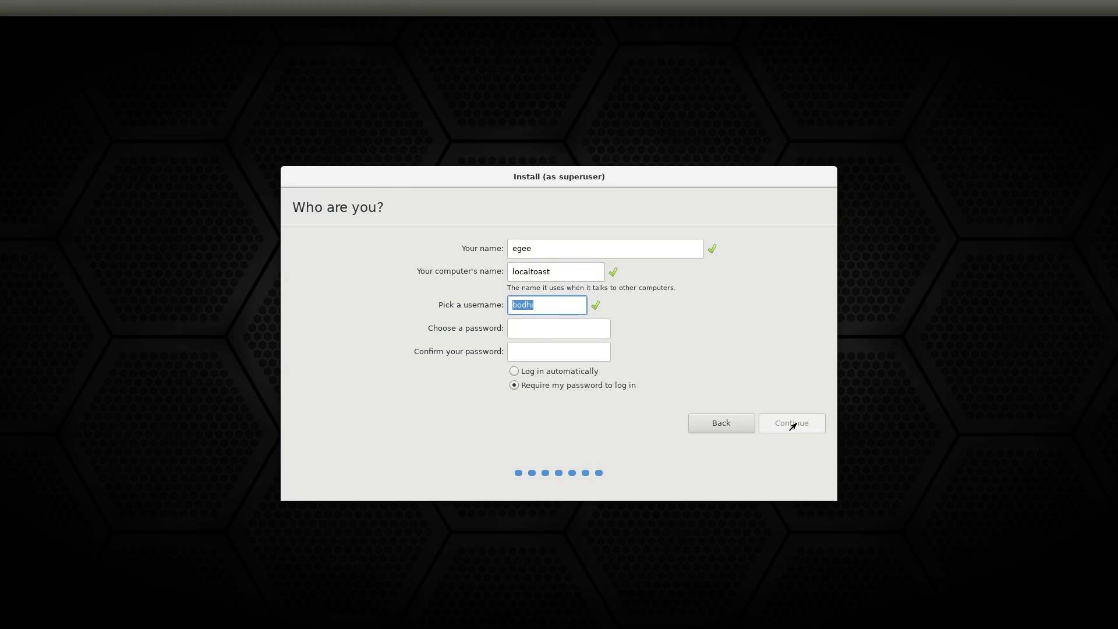
type("egee")
key("Tab")
type("******")
key("Tab")
type("******")
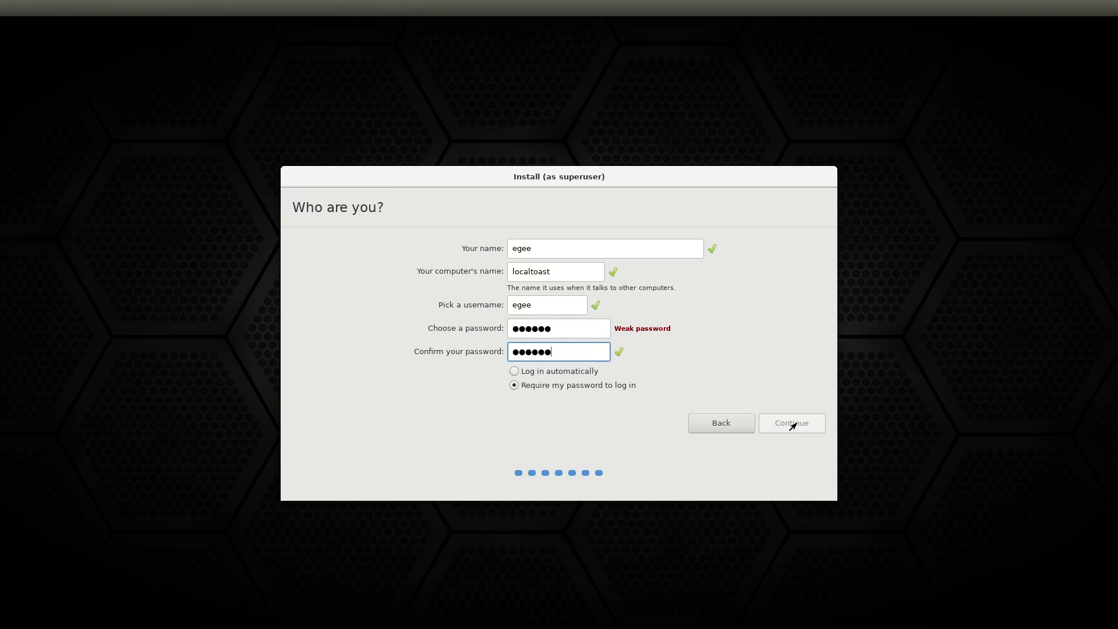
left_click(793, 425)
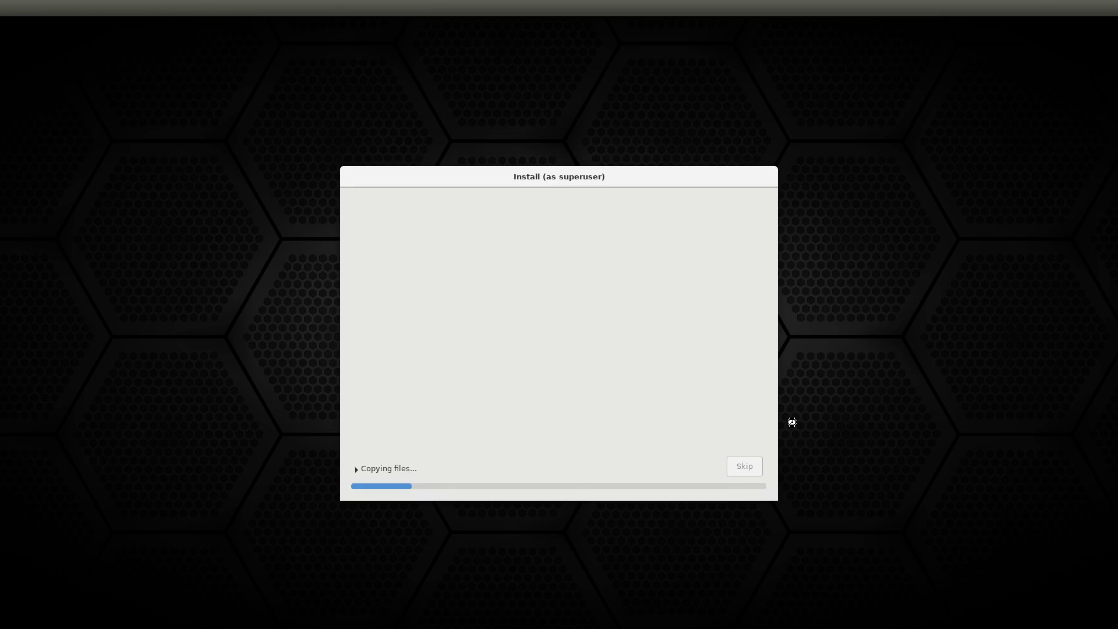
left_click(381, 470)
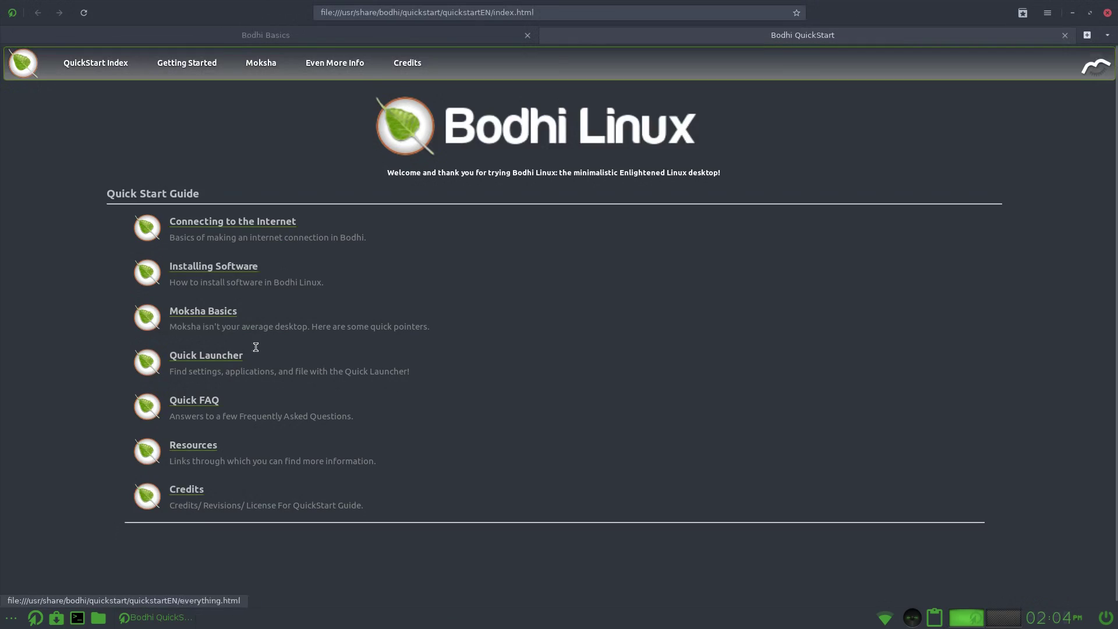
View the Bodhi Basics page in the browser and close the Bodhi QuickStart page
left_click(439, 36)
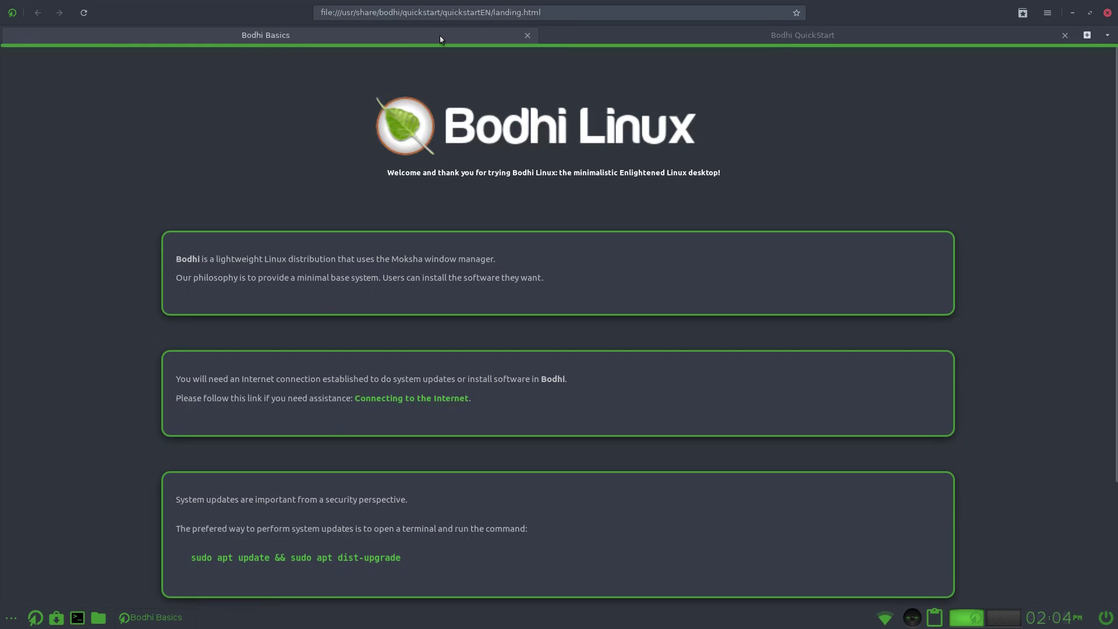
left_click(1064, 36)
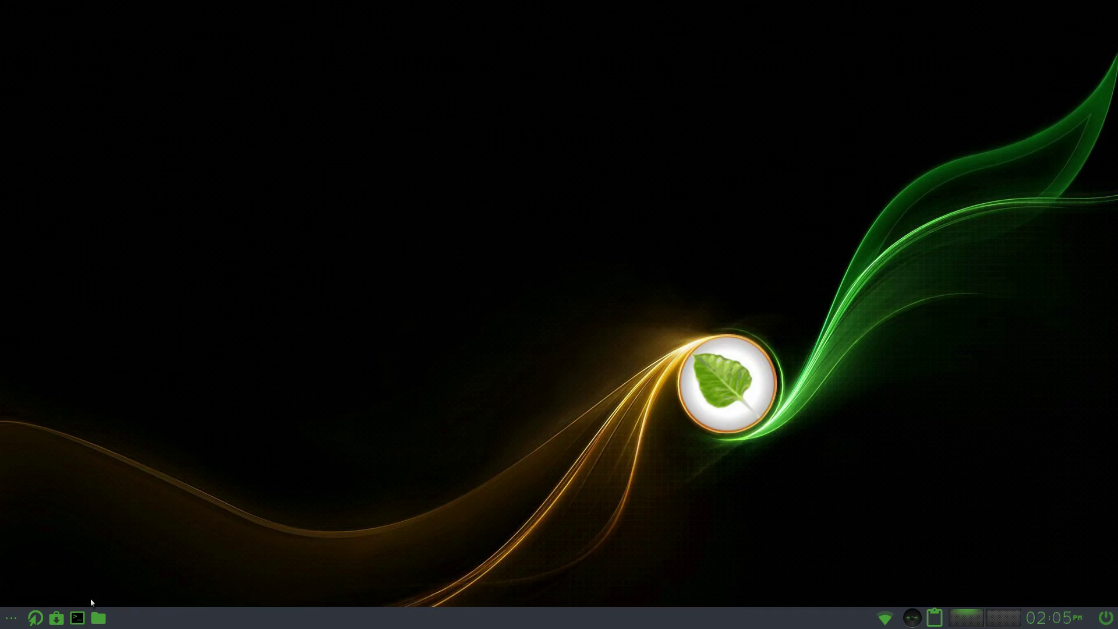
Open a terminal, move it near the middle of the desktop, and check disk usage with df -h
left_click(77, 617)
left_click_drag(284, 10, 609, 103)
type("df -")
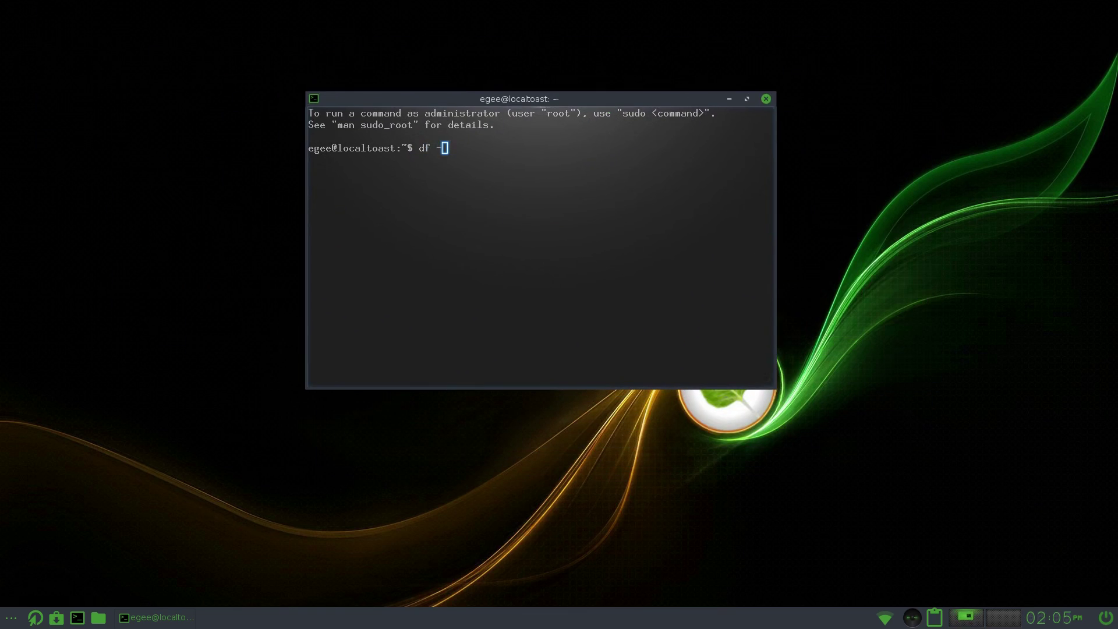
type("h")
key("Return")
Check memory usage with free -h, highlight the used space of /dev/sda2, and run htop
type("free -h")
key("Return")
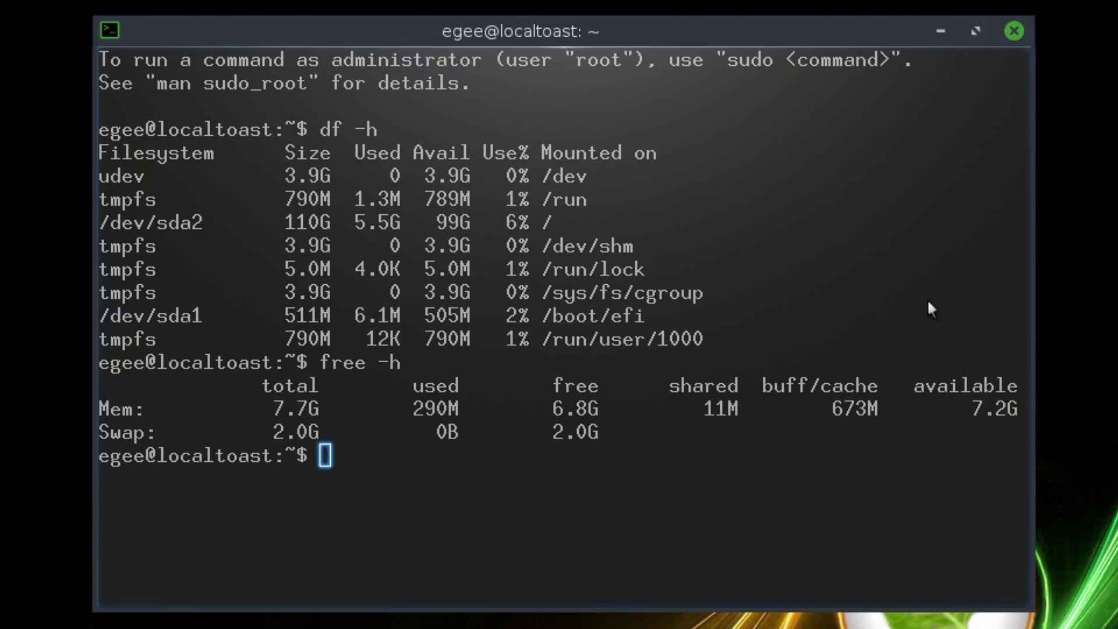
double_click(386, 222)
type("htop")
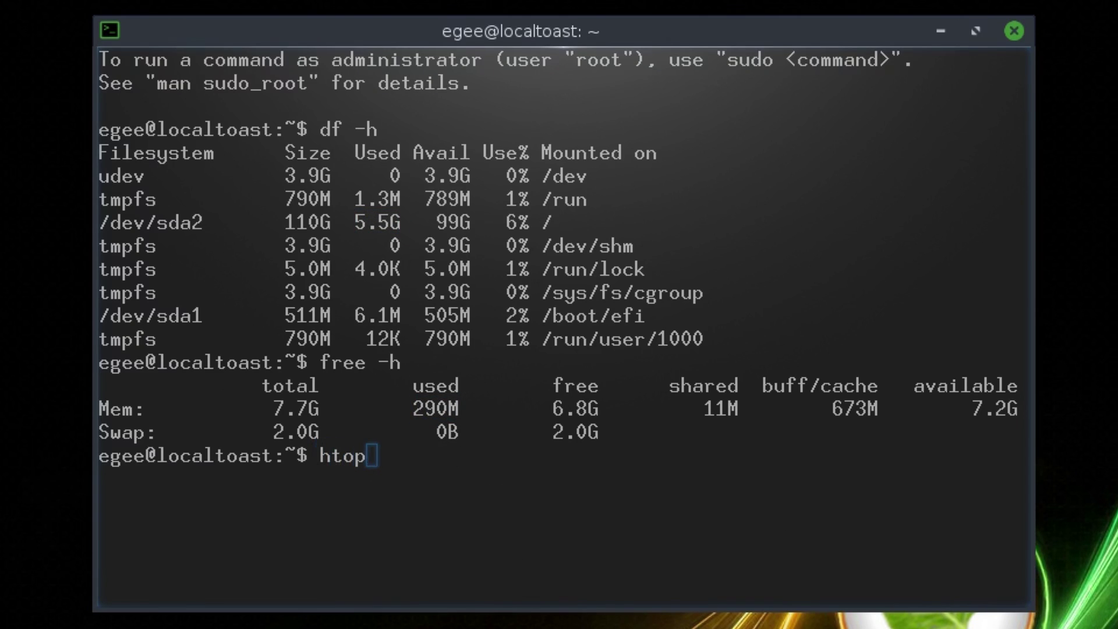
key("Return")
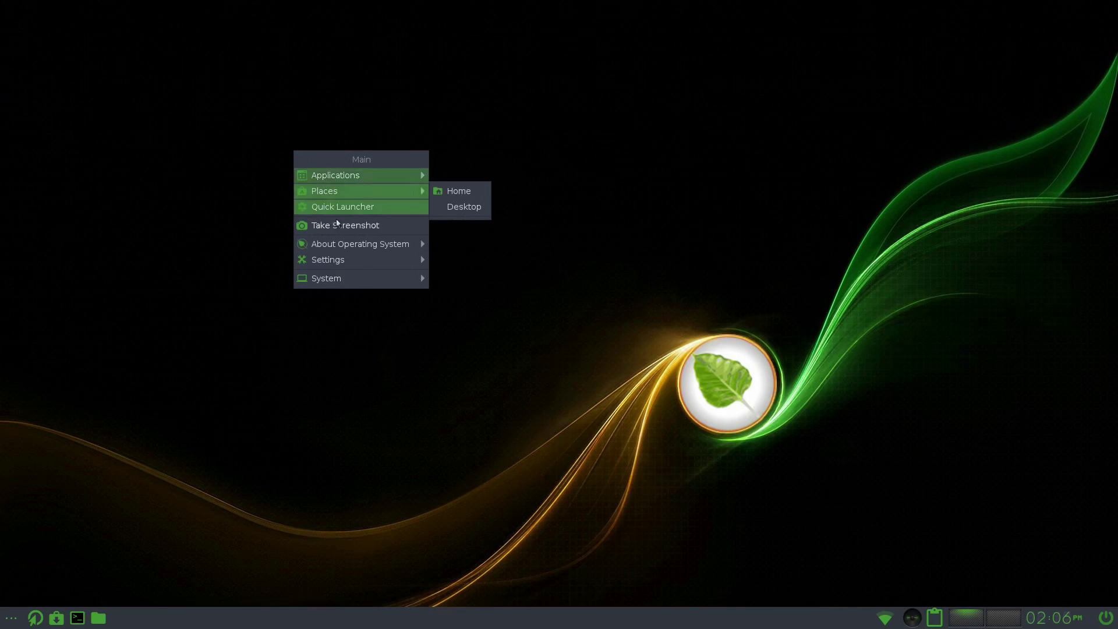
Open the About Bodhi Linux window, move it out of the way, and open the About Moksha Desktop information
mouse_move(350, 244)
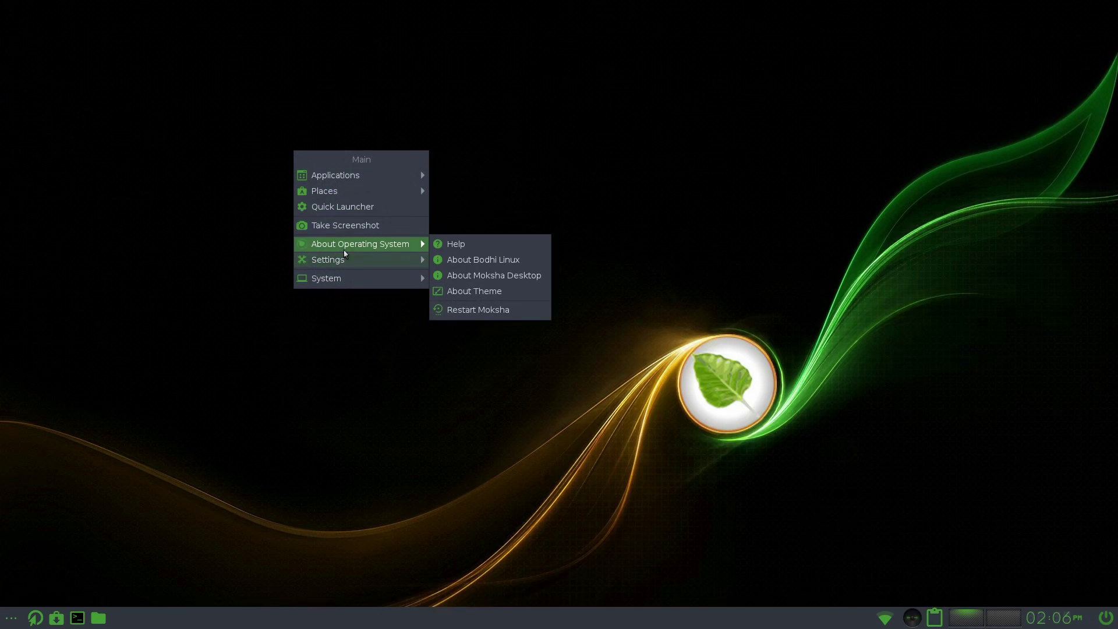
left_click(473, 258)
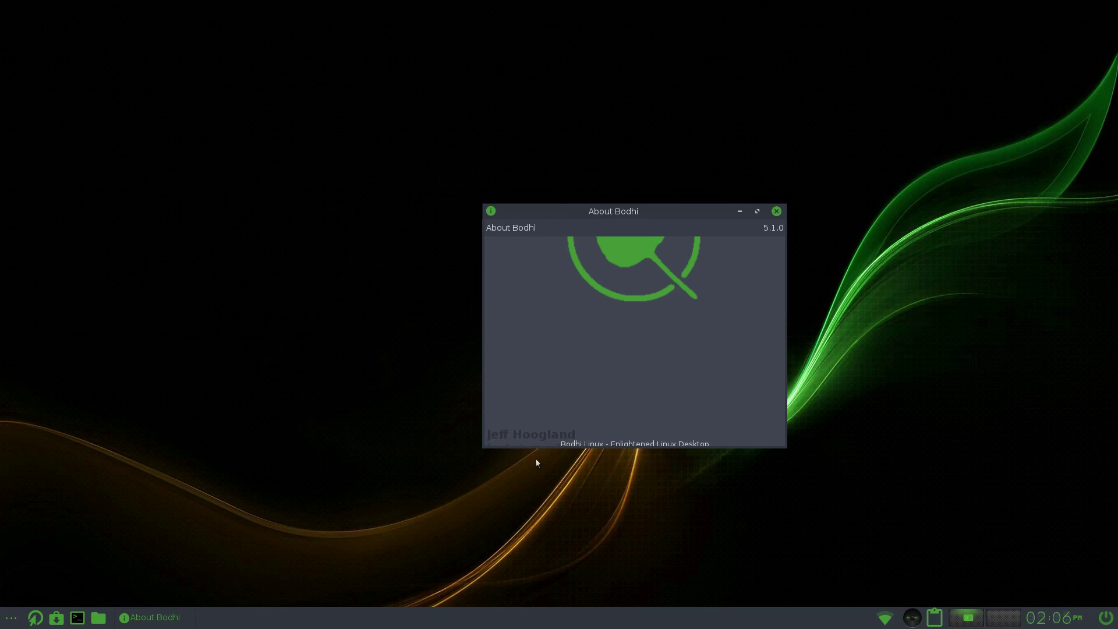
left_click_drag(619, 218, 906, 39)
left_click(281, 179)
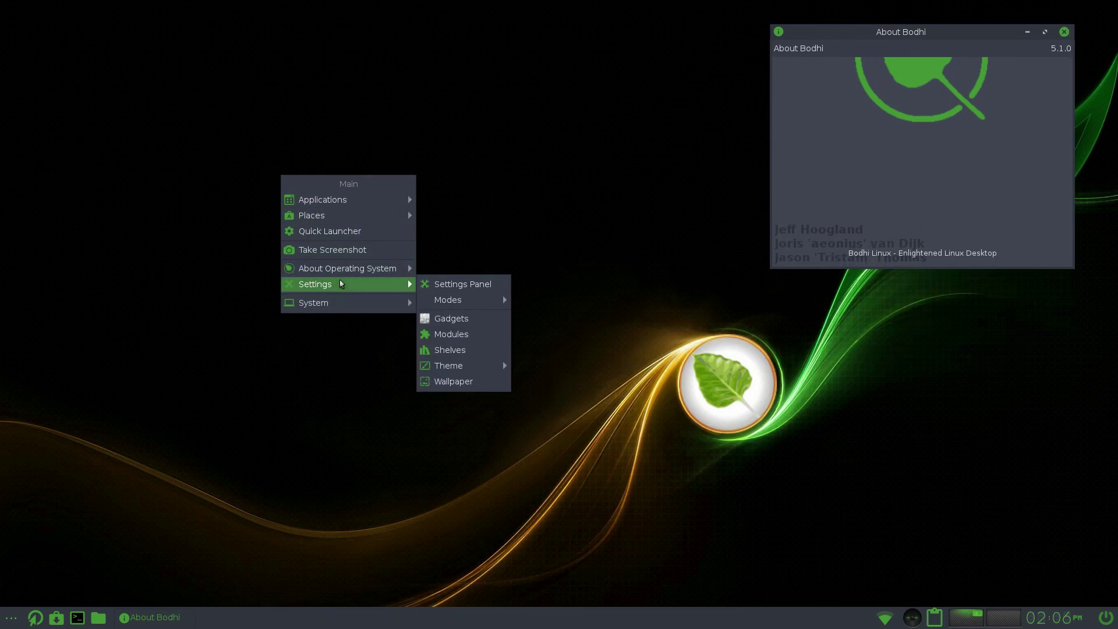
mouse_move(408, 269)
left_click(486, 300)
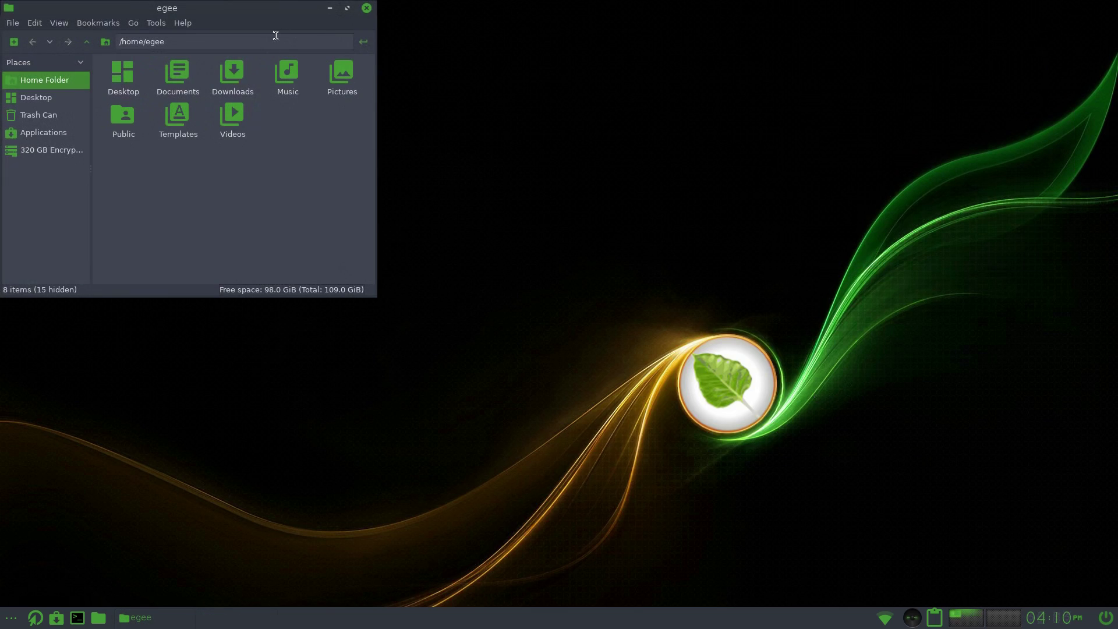
Open the Settings Panel from the desktop, enlarge its window, and move it clear of the file manager
left_click(470, 141)
mouse_move(527, 249)
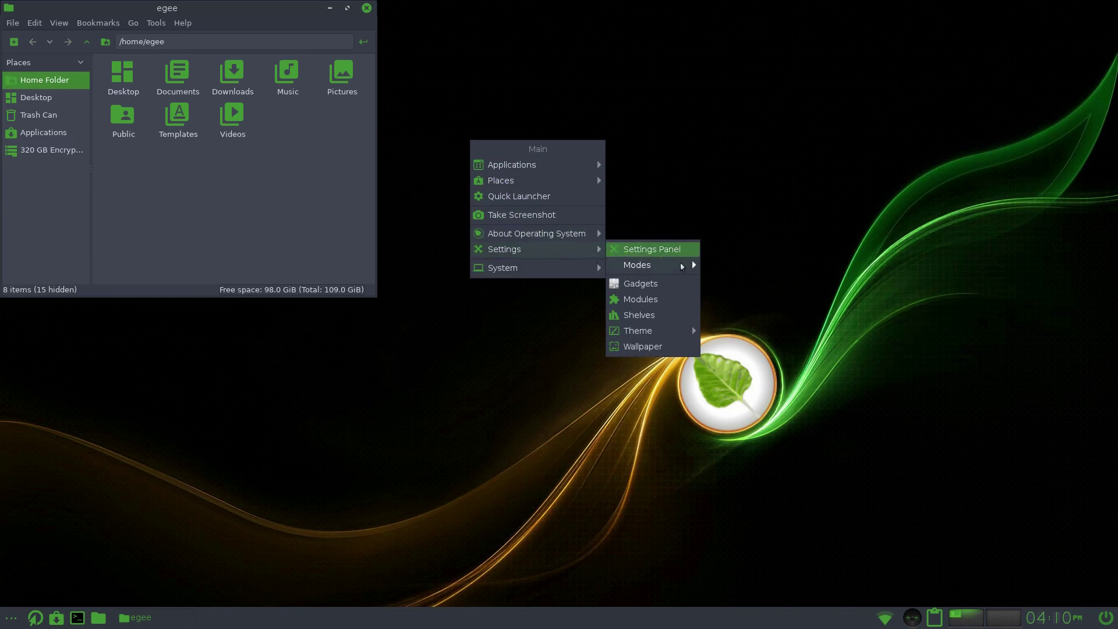
mouse_move(659, 333)
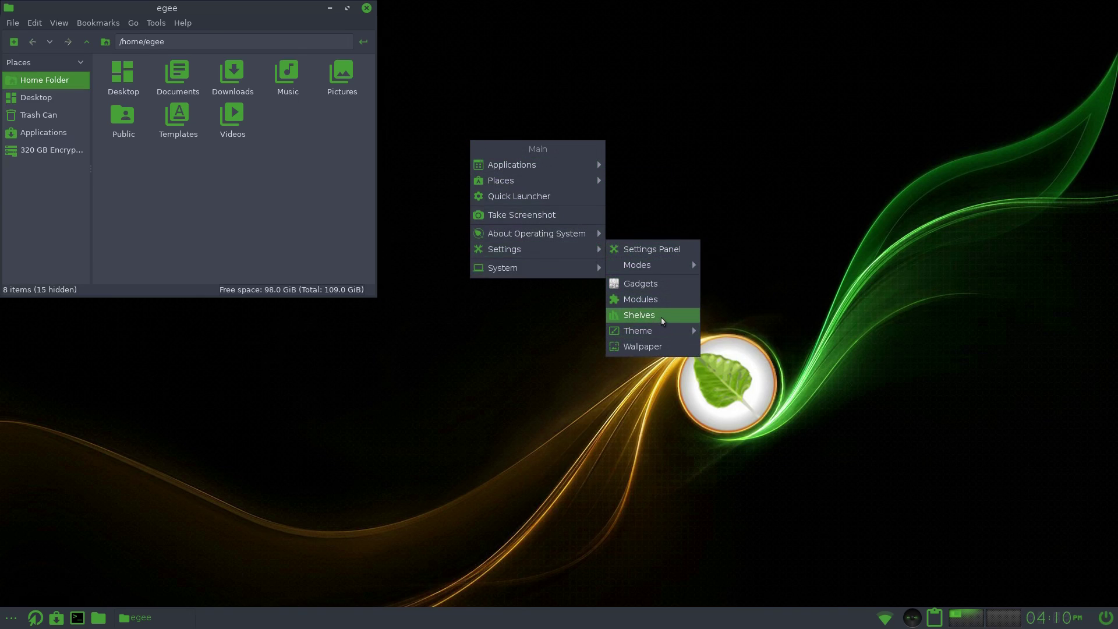
left_click(654, 250)
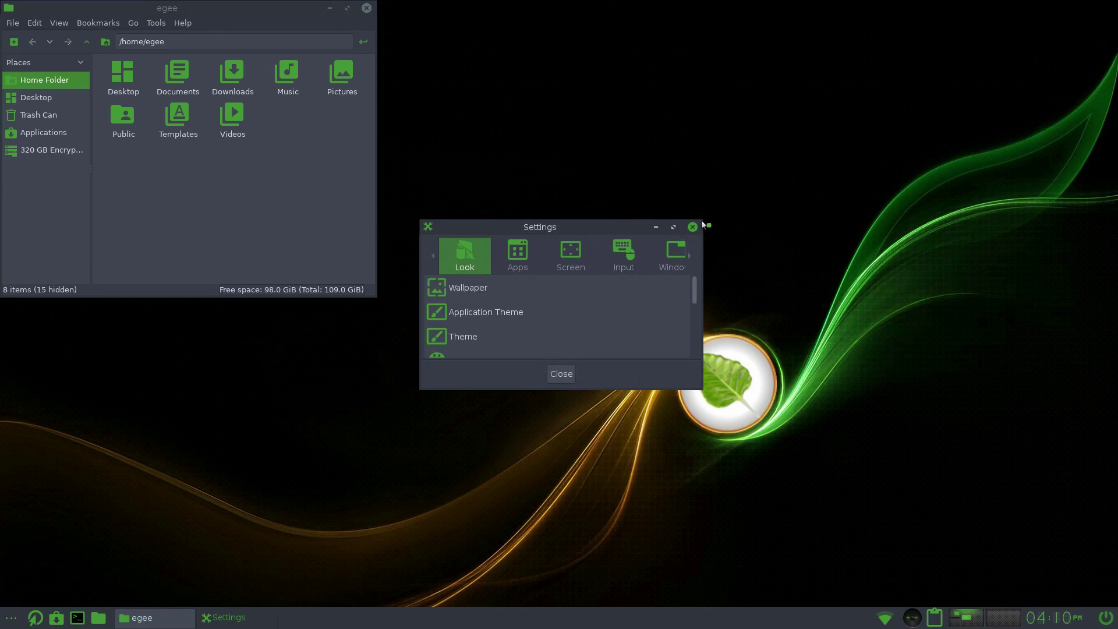
left_click_drag(701, 219, 907, 54)
left_click_drag(751, 57, 845, 17)
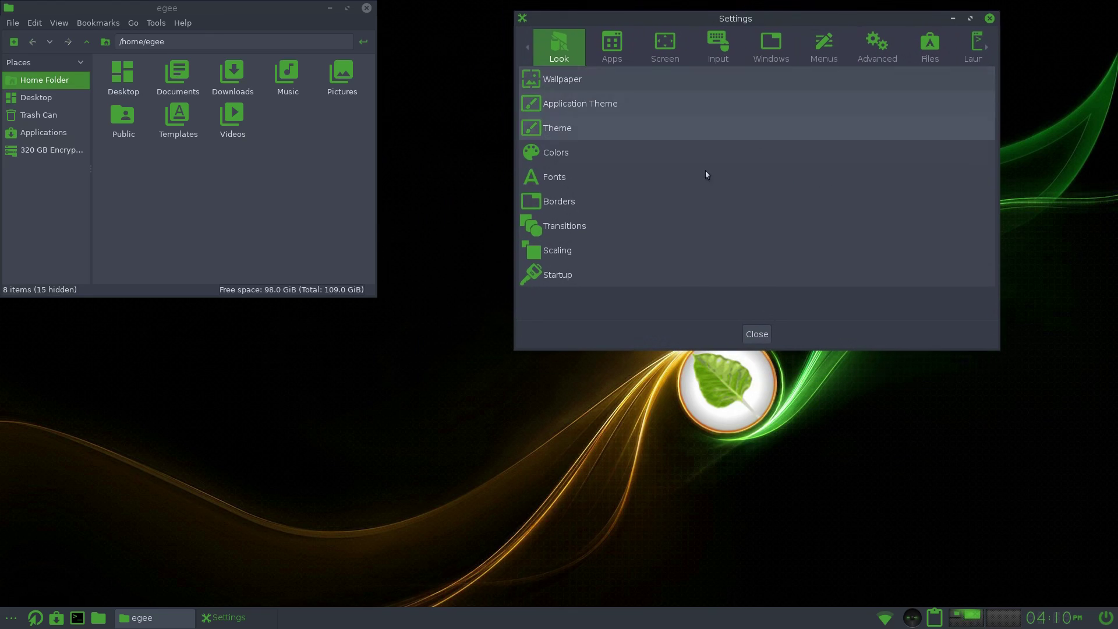
Open the Transition Settings, move the window beside the settings list, and preview the crossfade and vswipe transitions
left_click(563, 229)
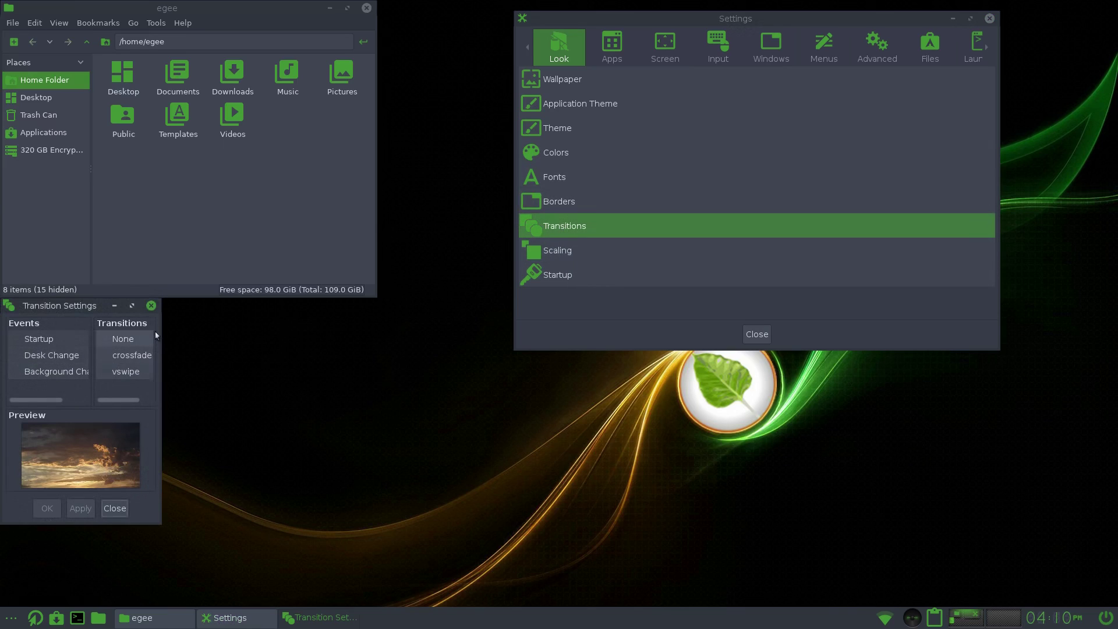
left_click_drag(160, 335, 153, 368)
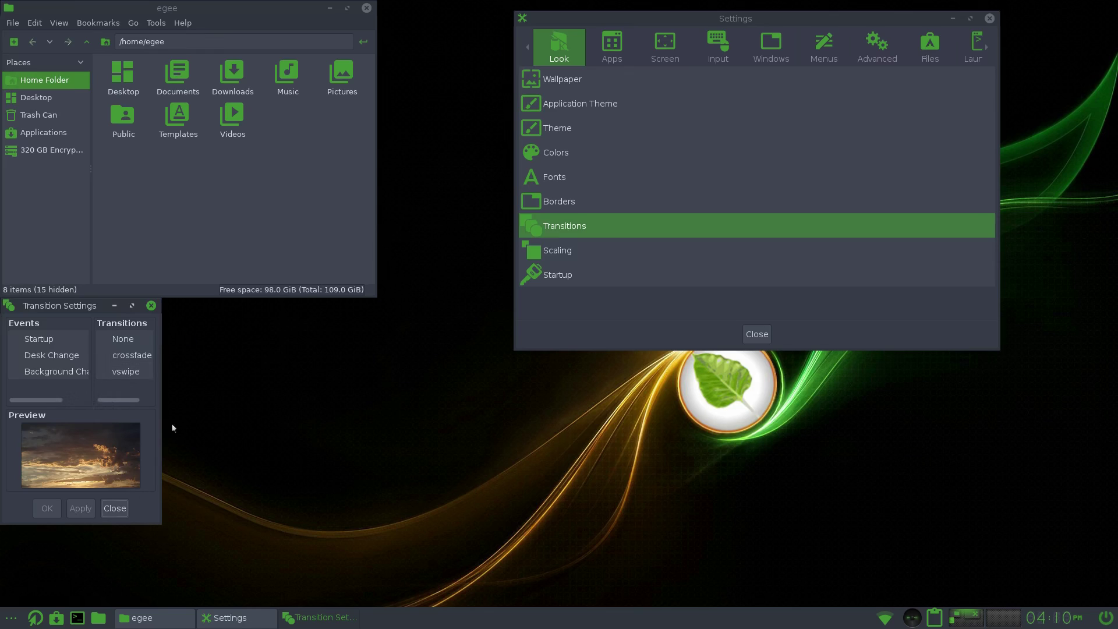
left_click_drag(162, 405, 563, 133)
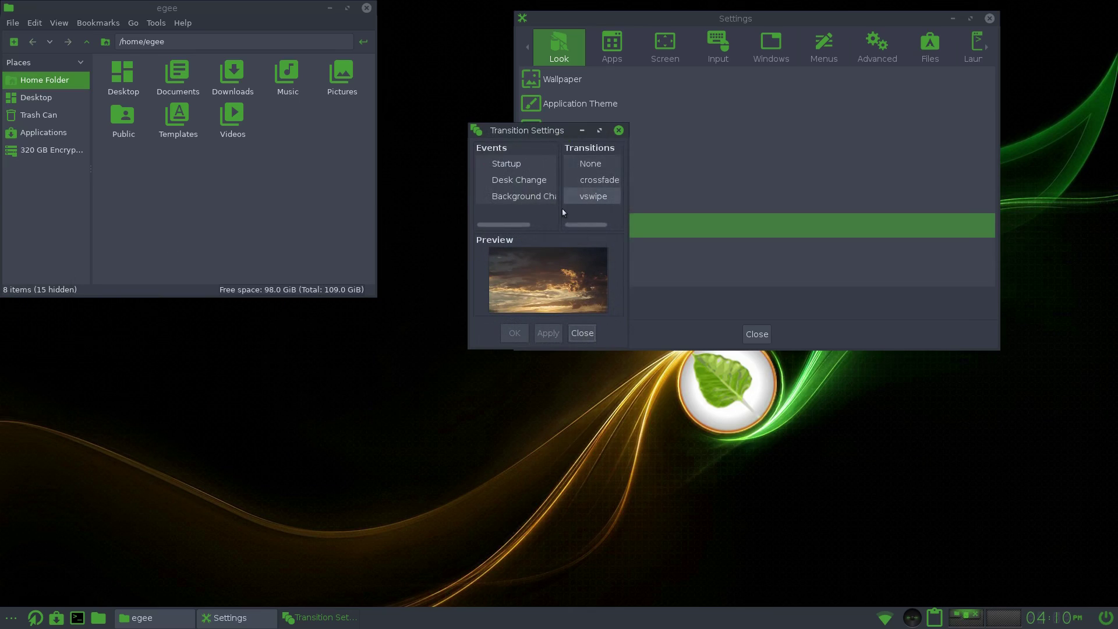
left_click(597, 180)
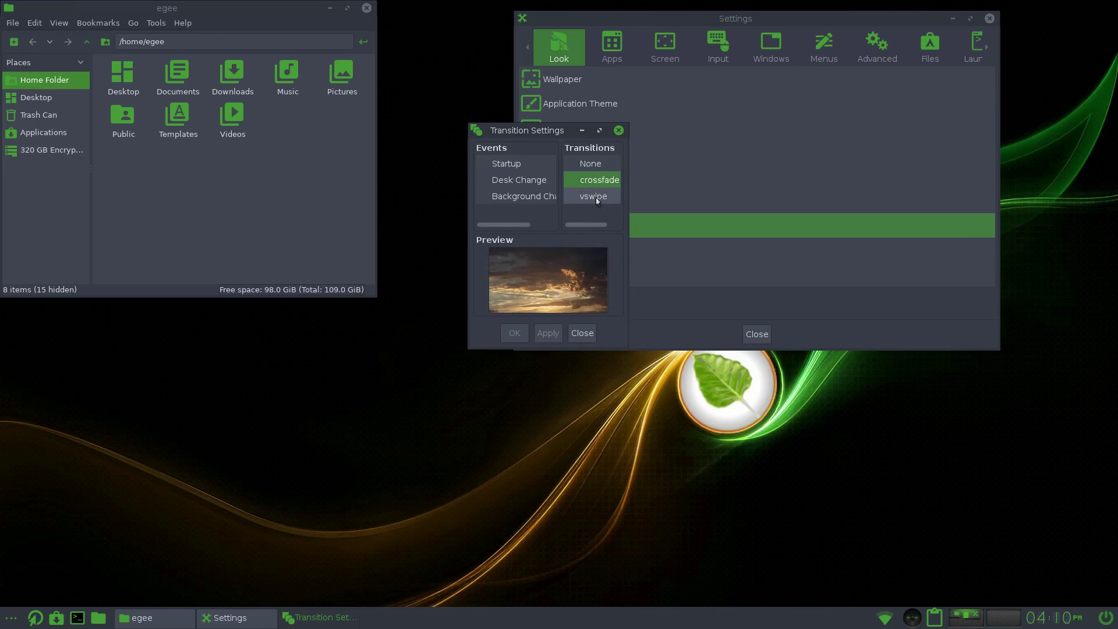
left_click(596, 197)
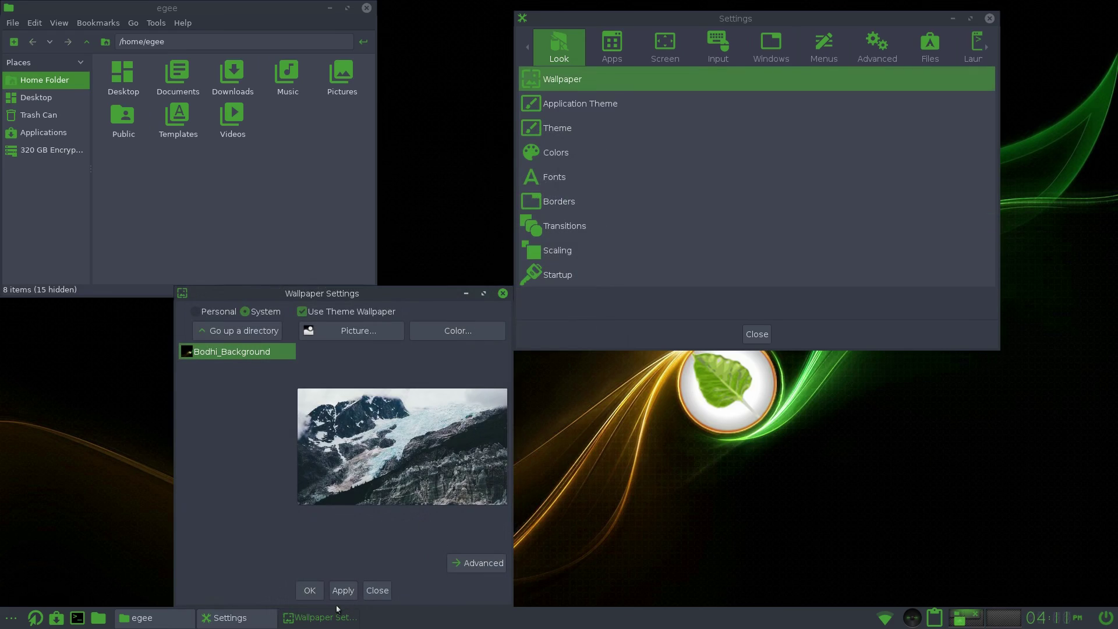
Apply the mountain theme wallpaper, turn off Use Theme Wallpaper to apply Bodhi_Background instead, and close the wallpaper settings
left_click(343, 590)
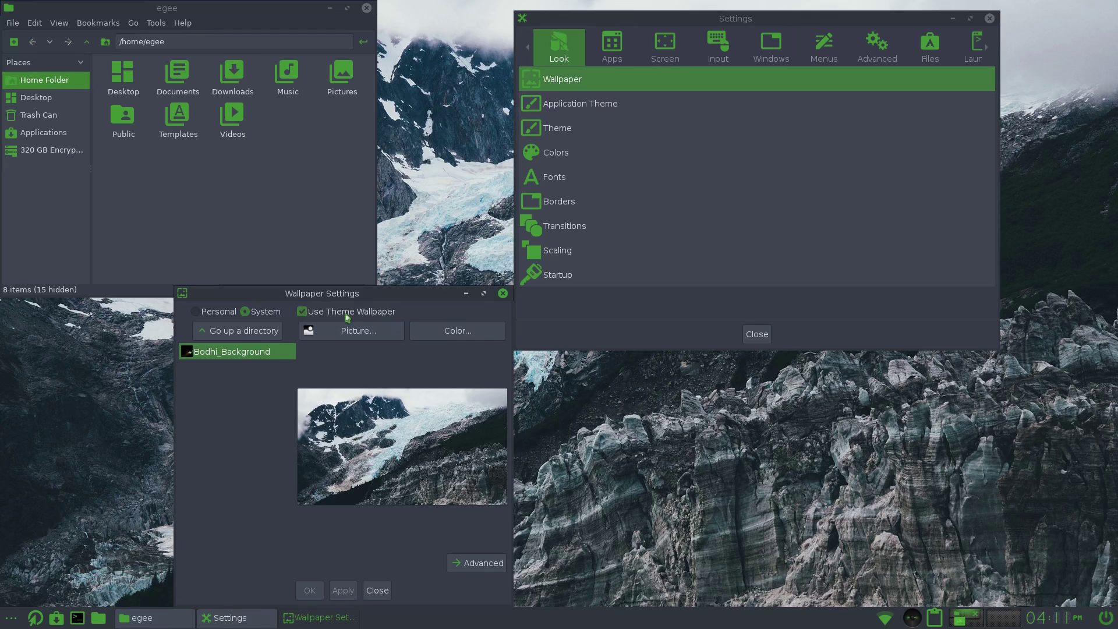
left_click(348, 312)
left_click(345, 591)
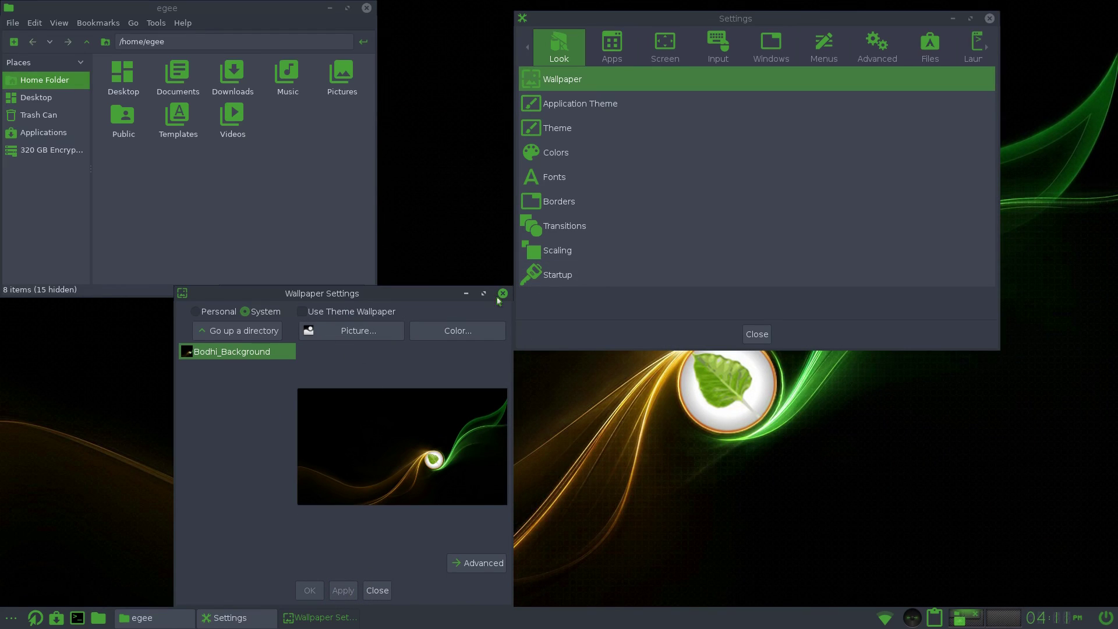
left_click(502, 294)
Switch the desktop theme to the dark grey one with blue highlights and apply the Default (v3) GTK application theme
left_click(558, 128)
left_click(502, 449)
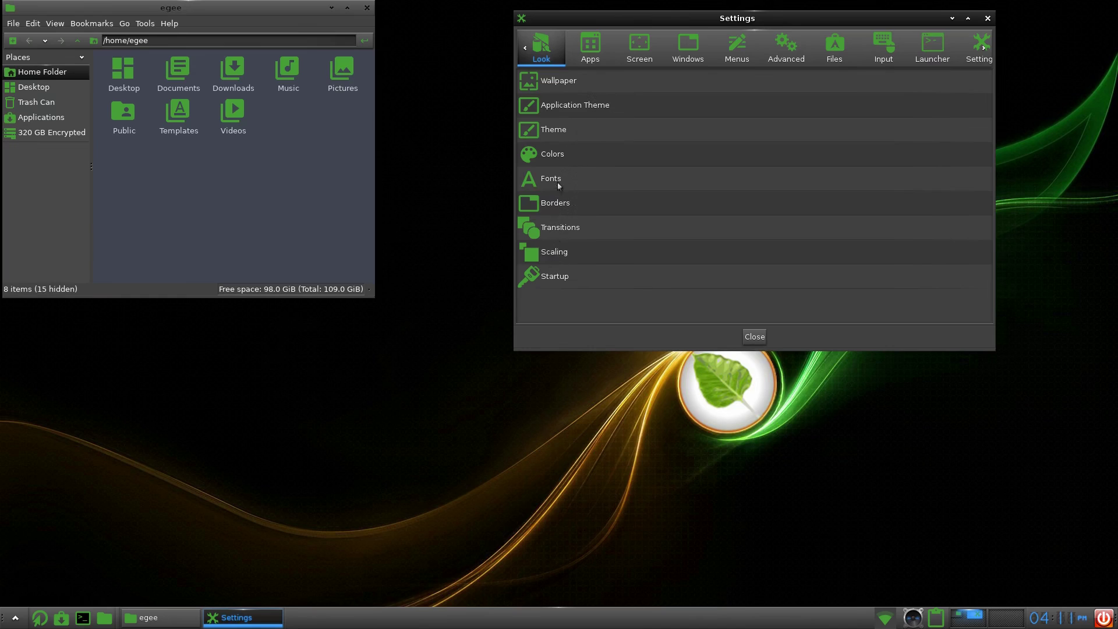
left_click(558, 106)
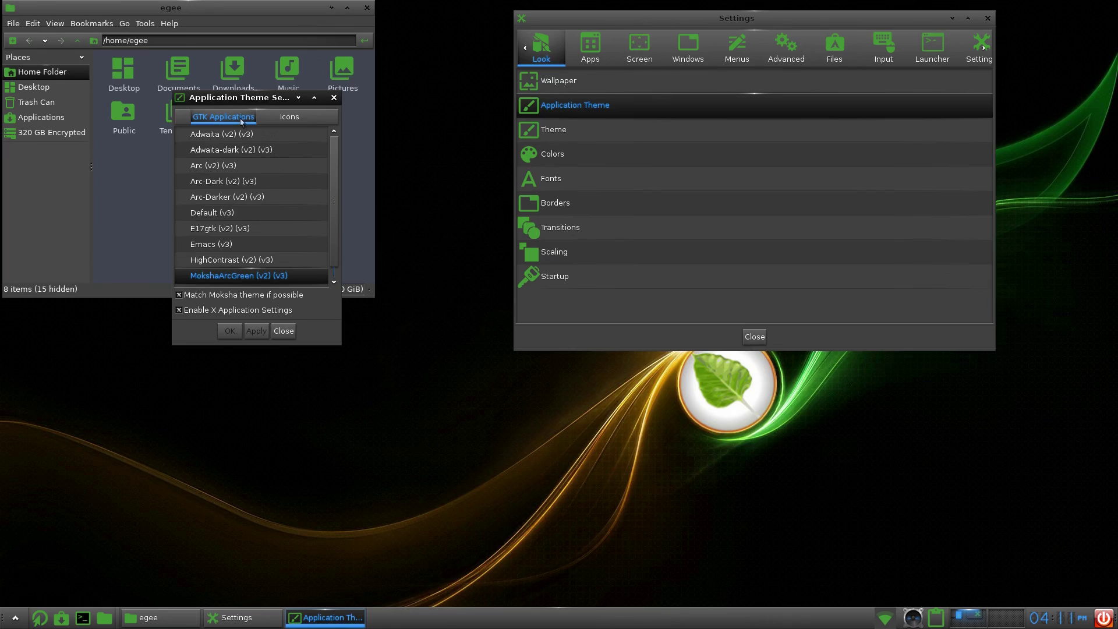
left_click(222, 214)
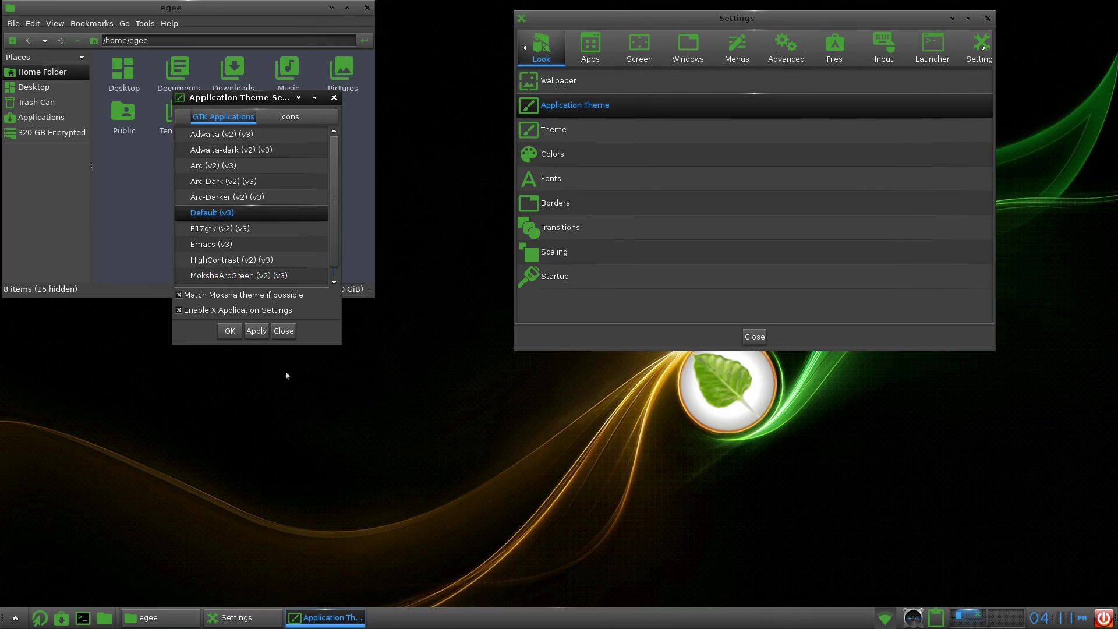
left_click(257, 331)
Check the audio output and volume controls, dismiss them, and switch to an empty virtual desktop
left_click(915, 621)
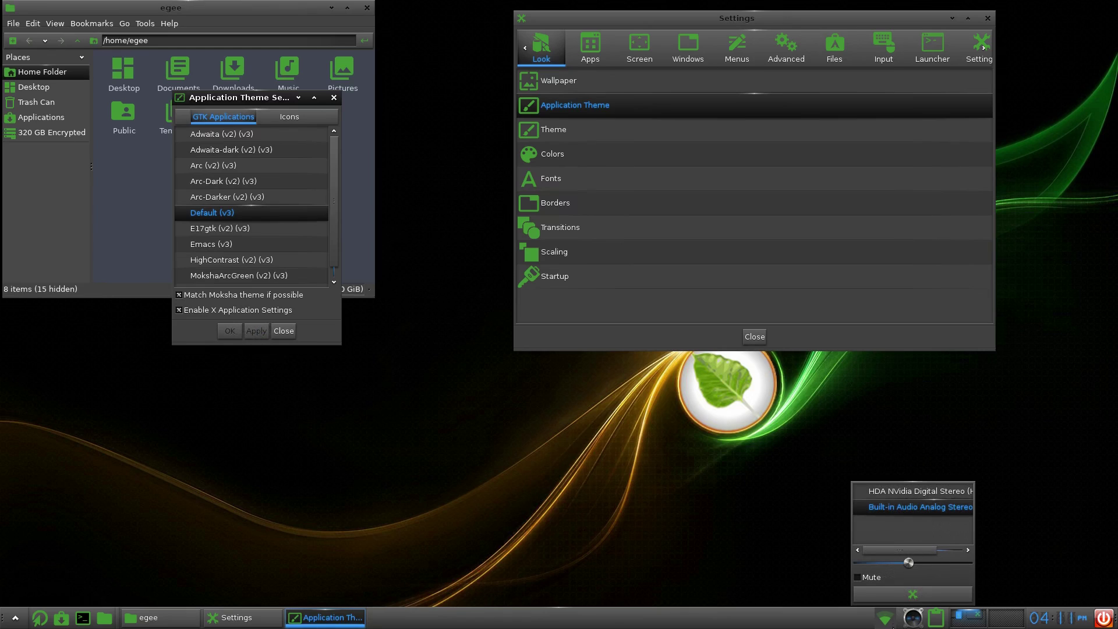
left_click(906, 625)
left_click(998, 622)
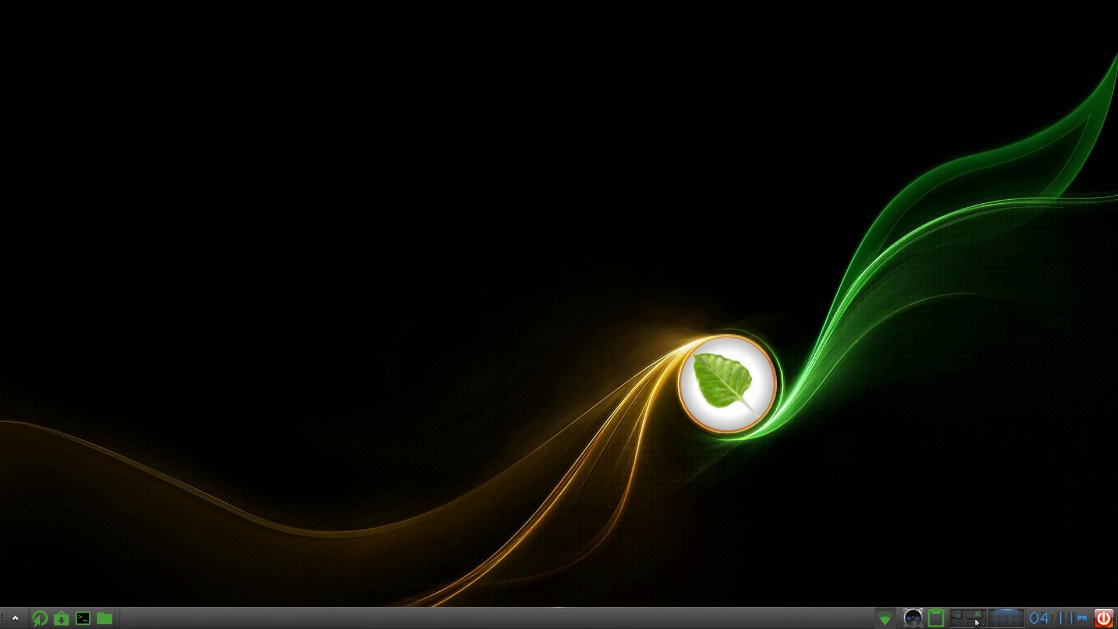
Return to the virtual desktop with the open windows and show the clock's July 2020 calendar
left_click(972, 621)
left_click(1041, 617)
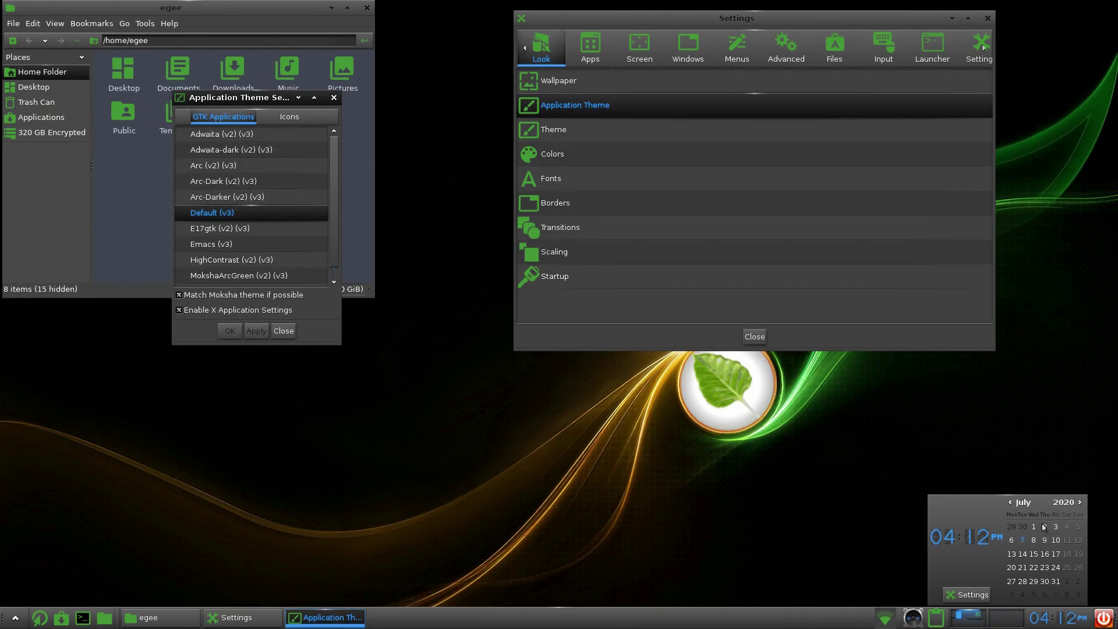
left_click(1103, 618)
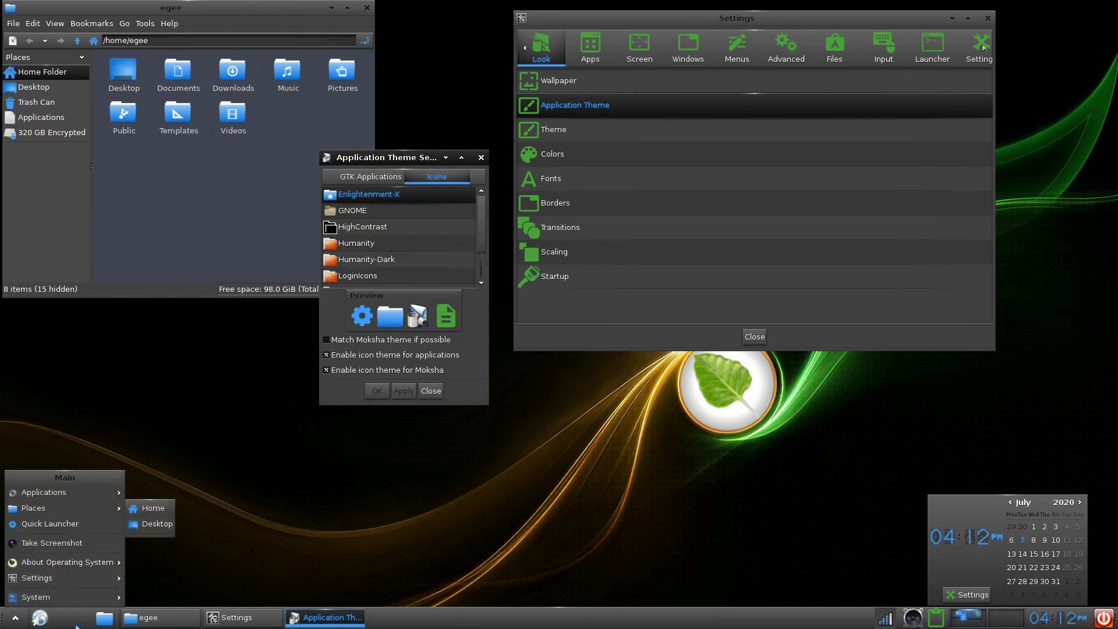
Cycle between the open windows on the taskbar and move the Application Theme Settings window up beside the file manager
left_click(76, 626)
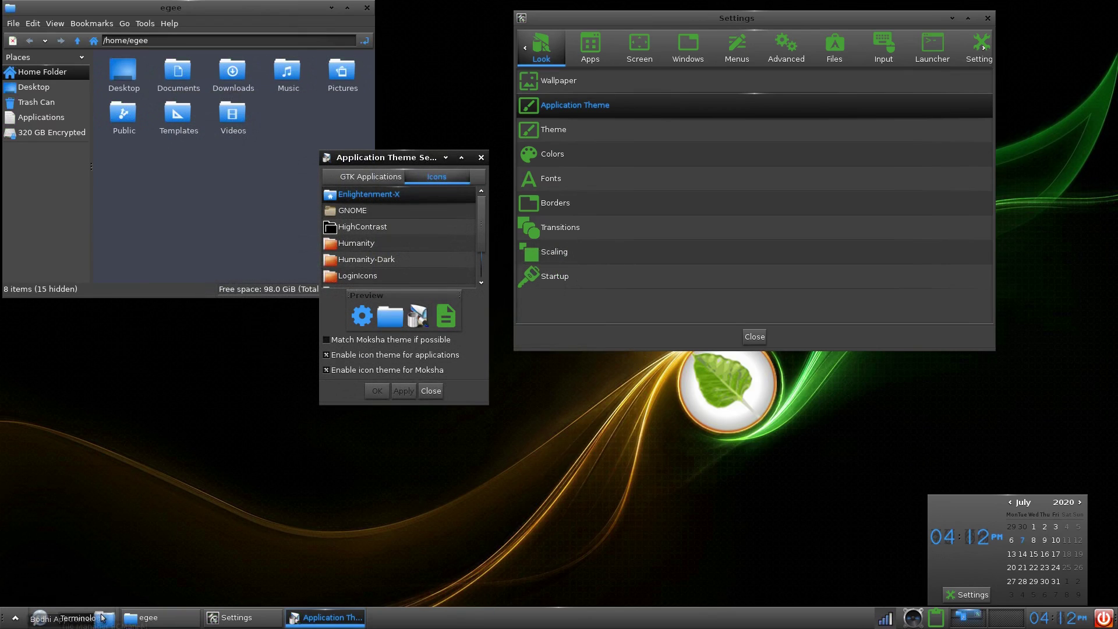
left_click(122, 617)
left_click(242, 617)
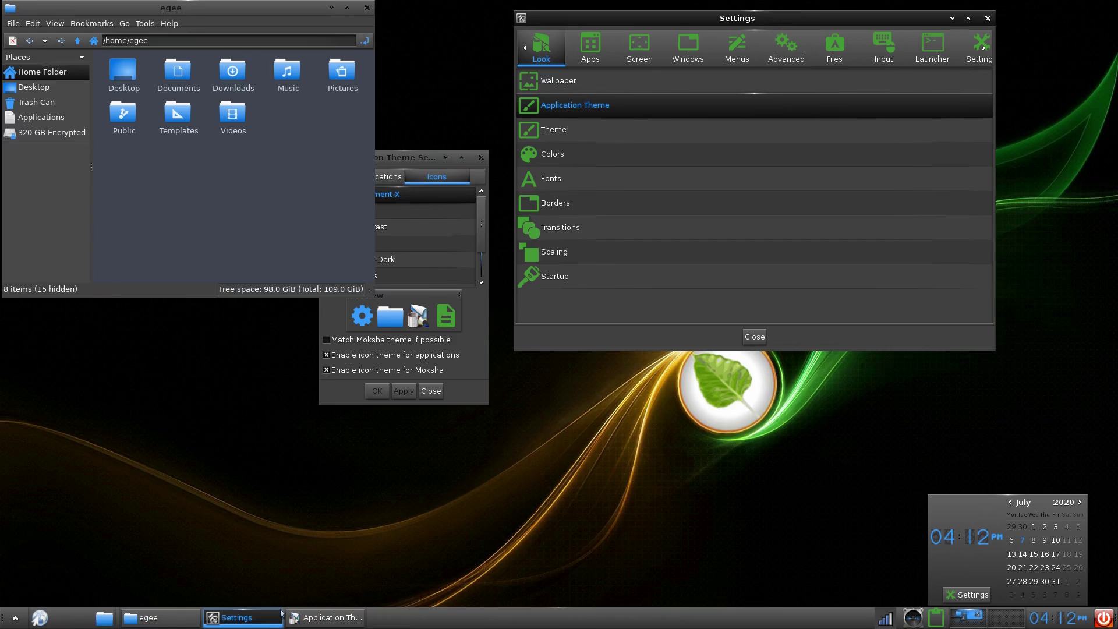
left_click(321, 619)
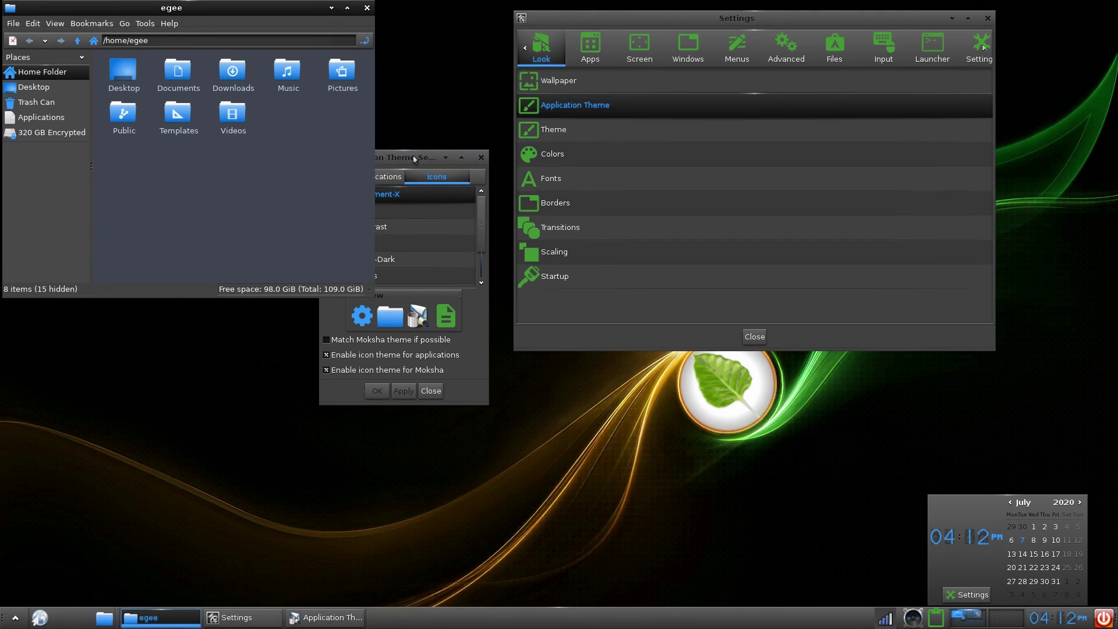
left_click_drag(414, 160, 446, 69)
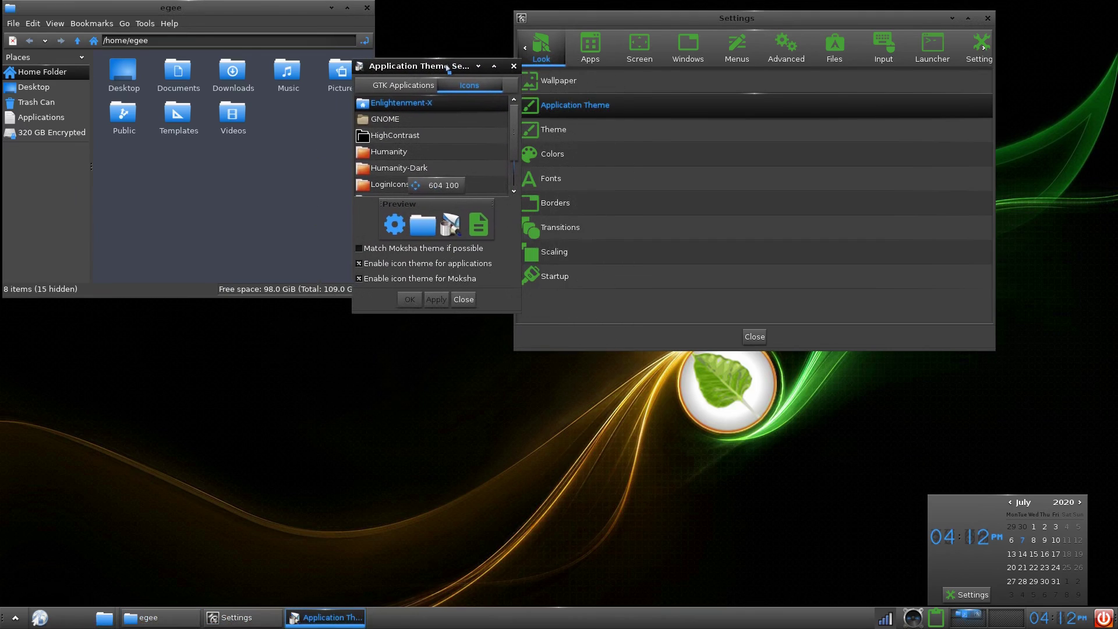
Close the Settings window and reopen the Settings Panel from the desktop
left_click(990, 18)
left_click(774, 83)
mouse_move(826, 197)
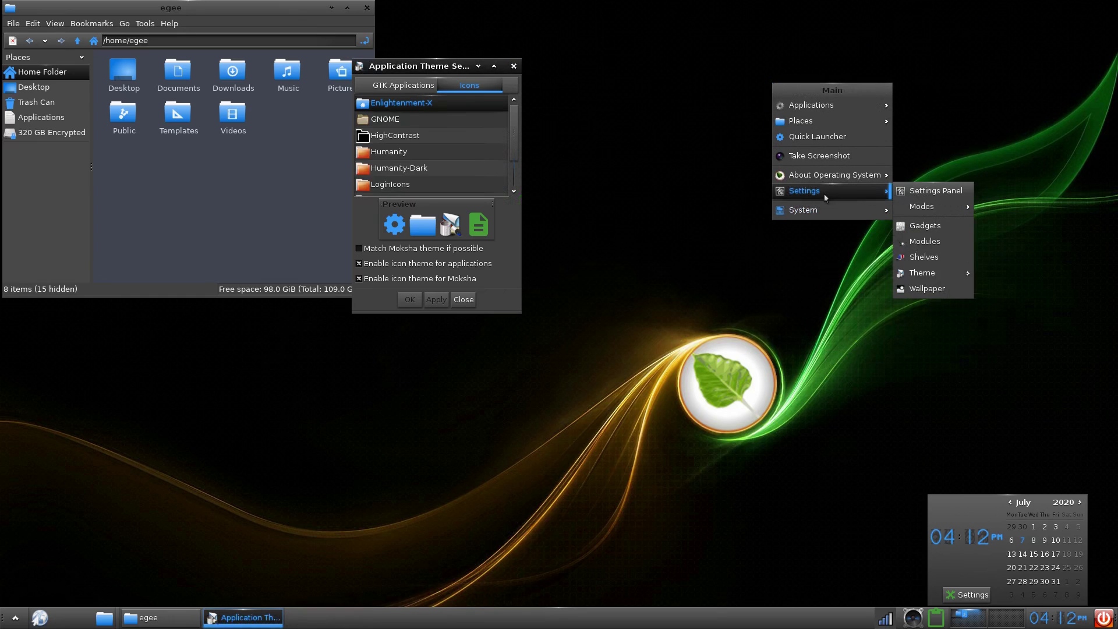
left_click(937, 191)
Open the Performance settings, check the General and Edje Cache options, and close the window
left_click(653, 119)
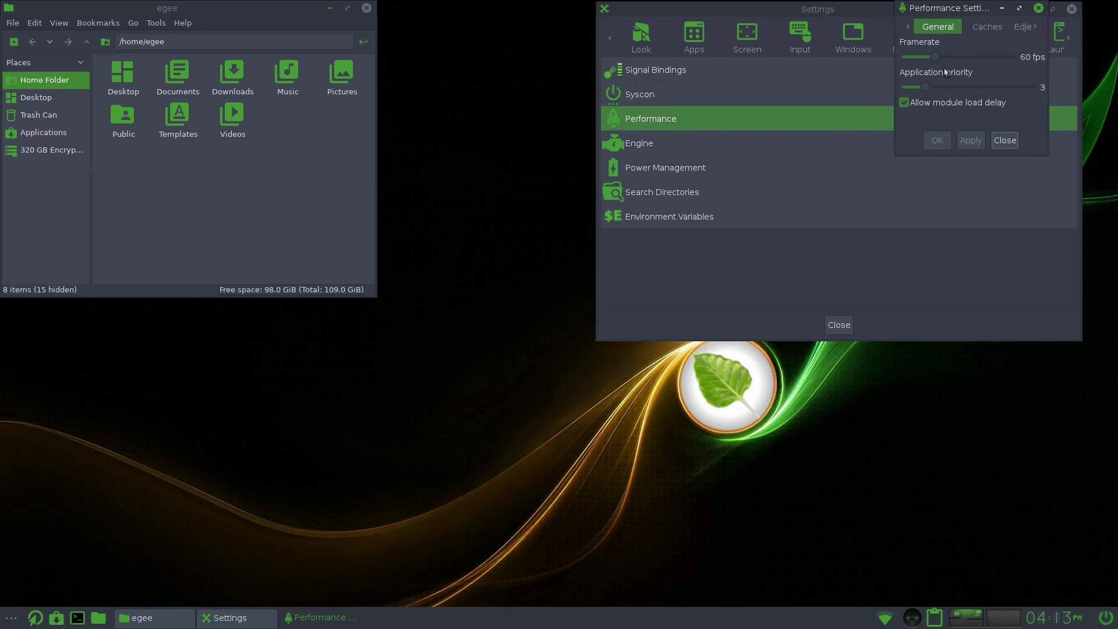
left_click(1004, 29)
left_click(1023, 29)
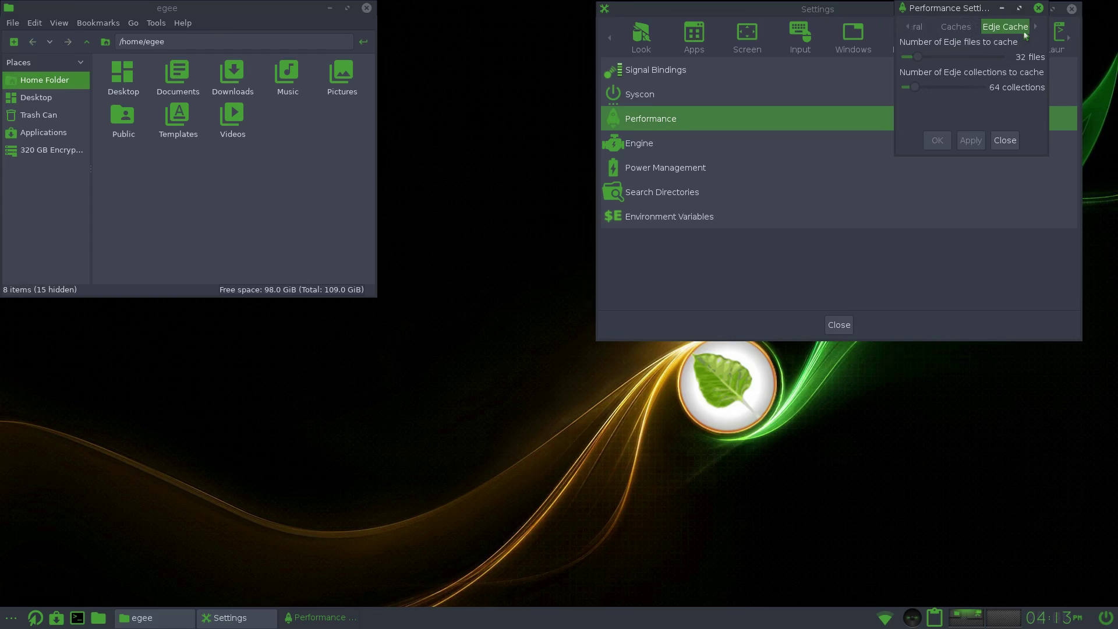
left_click(1039, 8)
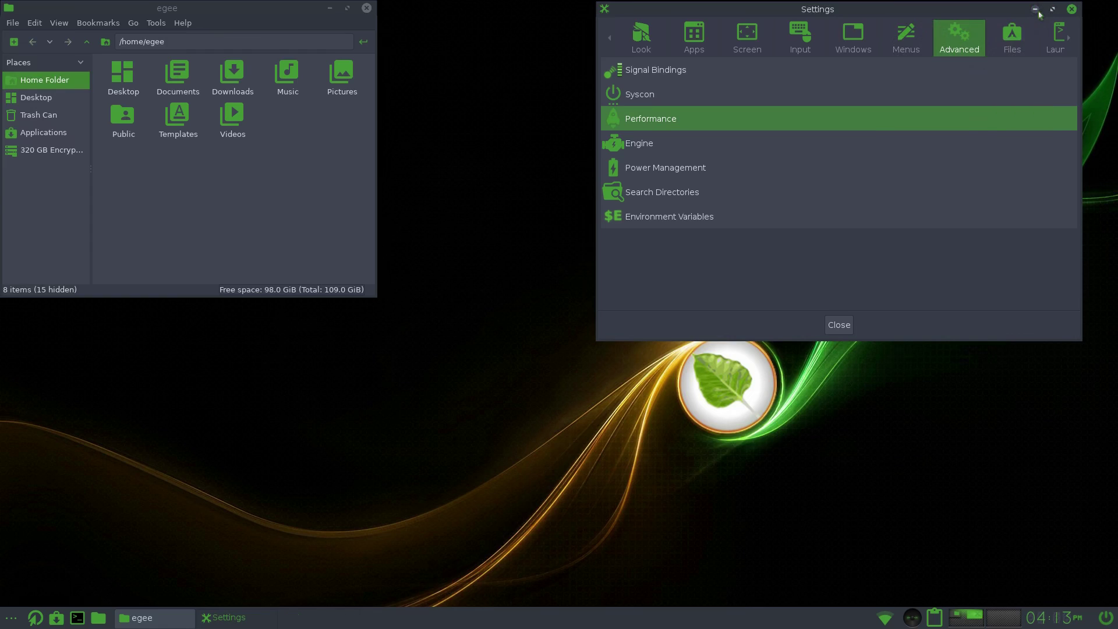
Try turning on Use ARGB instead of shaped windows in the Engine settings, then decline enabling composite support
left_click(978, 144)
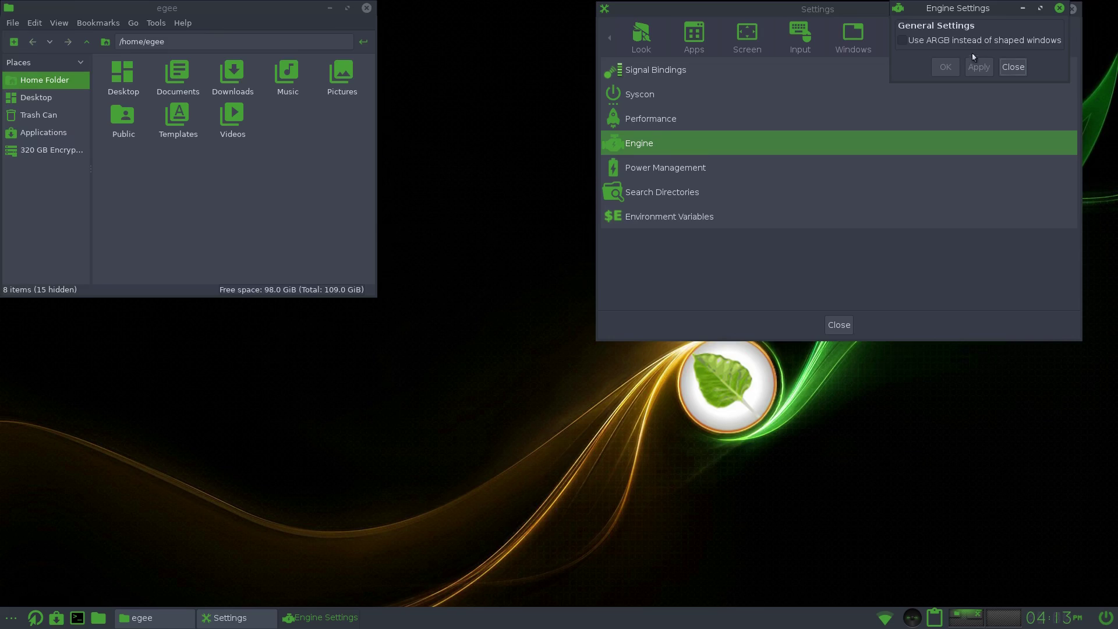
left_click(989, 41)
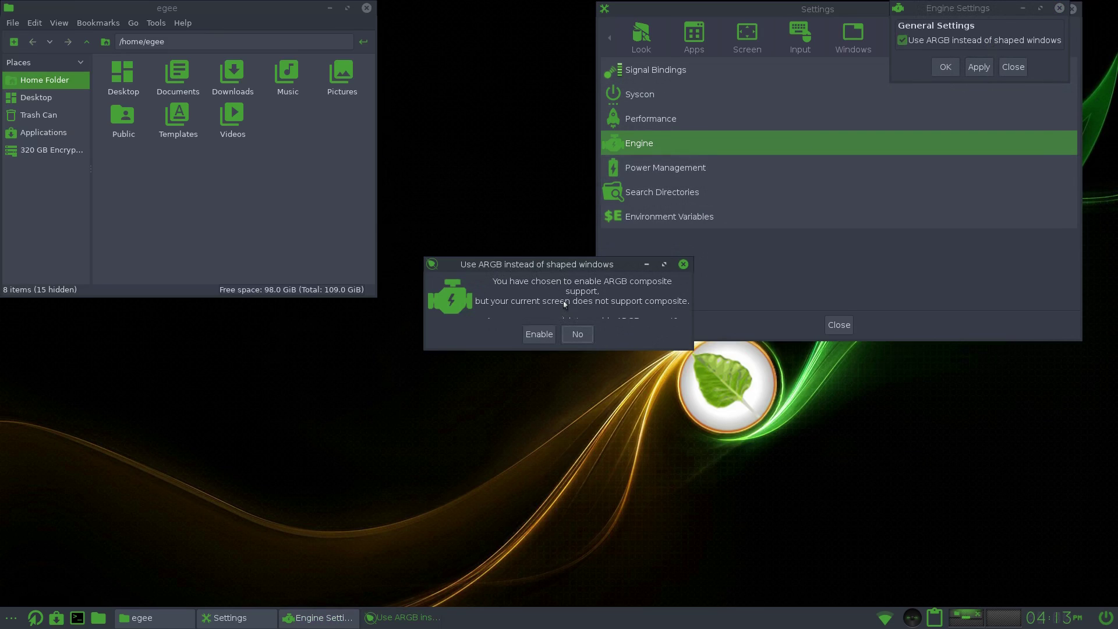
left_click(578, 335)
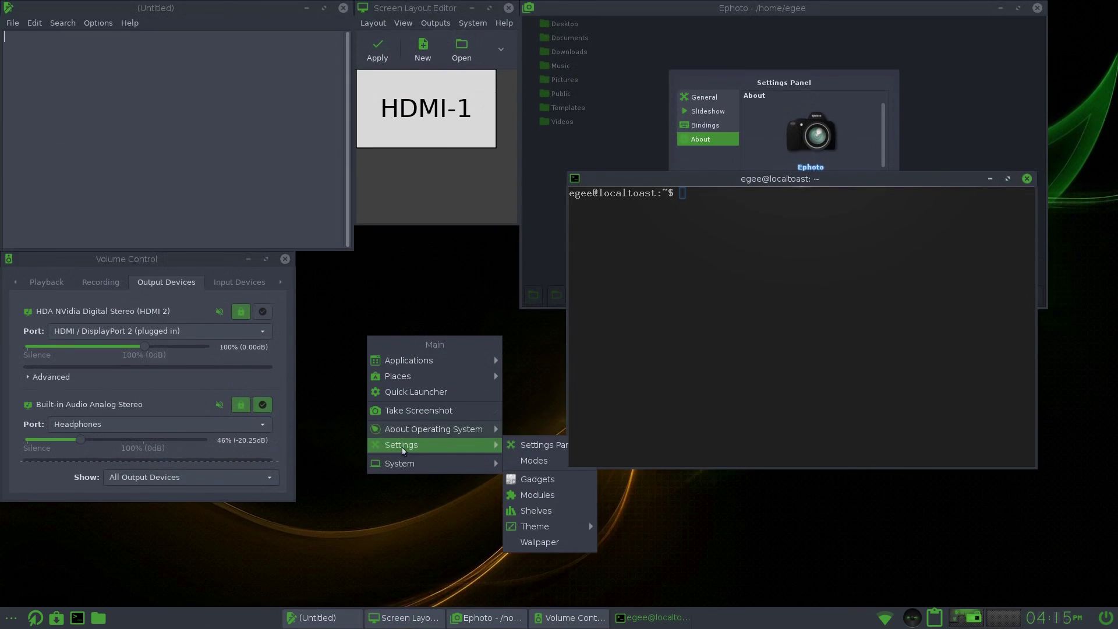
Open the Desktop Gadgets settings, choose Custom Image as the background mode, and go back to the available layers
mouse_move(402, 464)
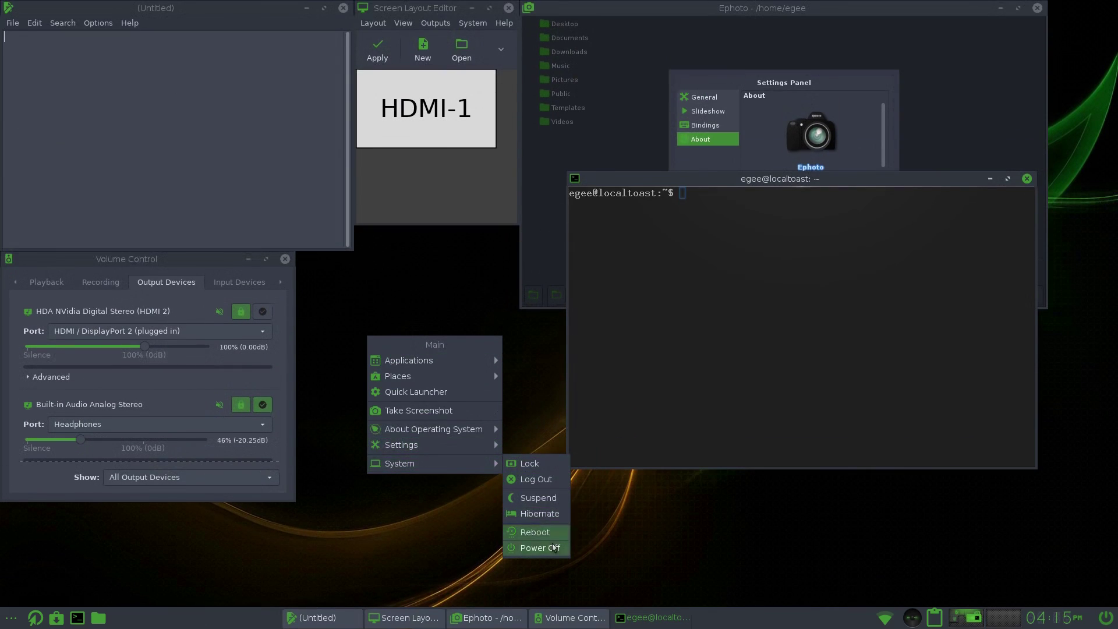
mouse_move(492, 445)
mouse_move(535, 461)
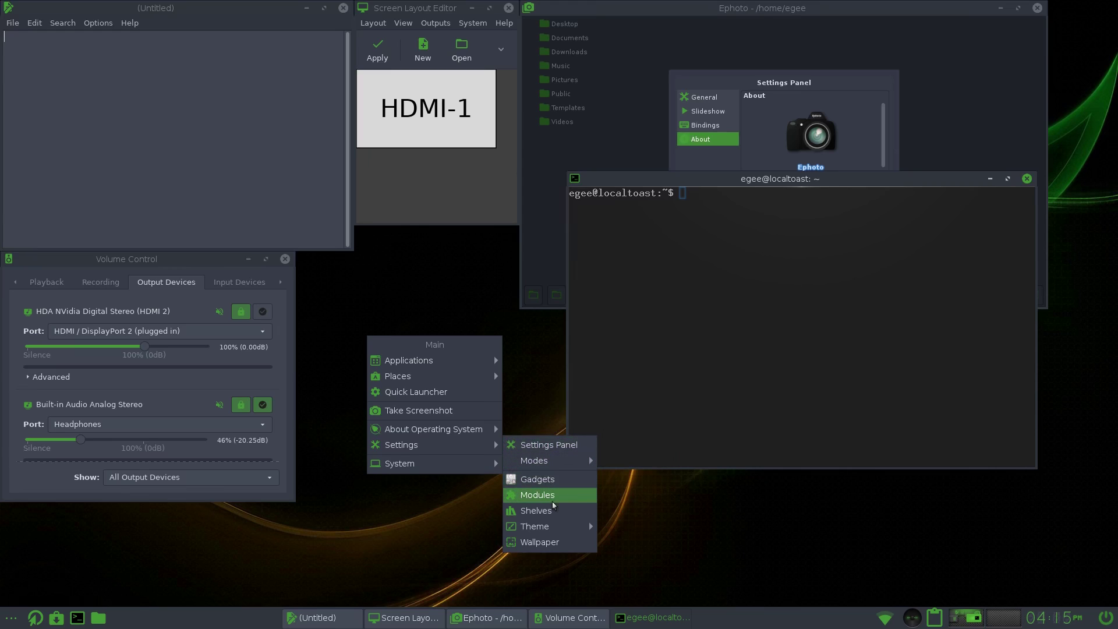
left_click(545, 480)
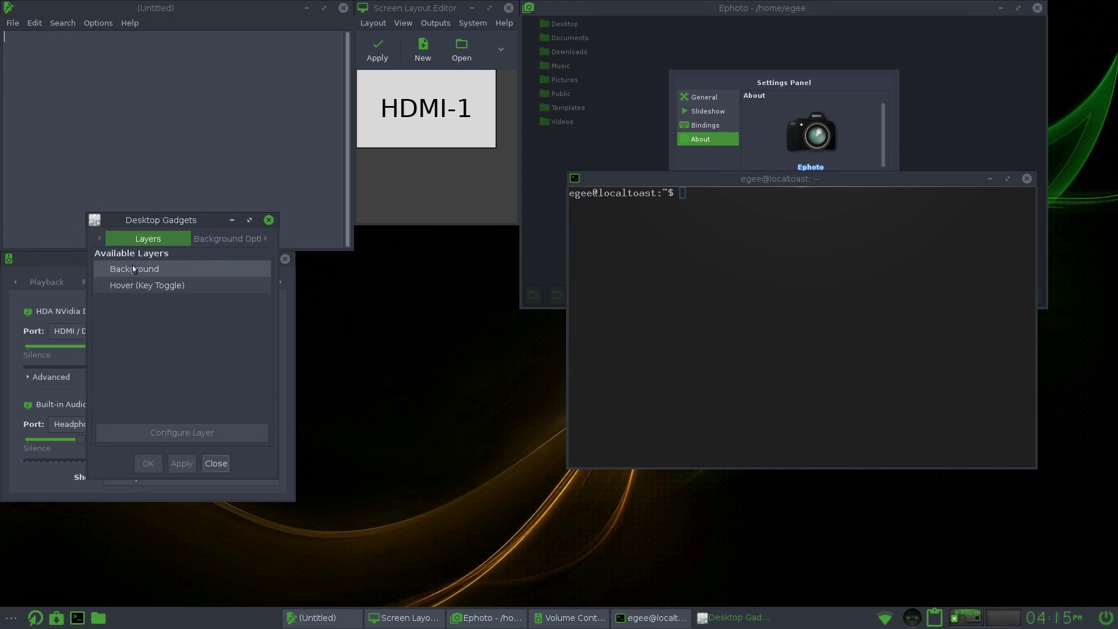
left_click(224, 242)
left_click(159, 282)
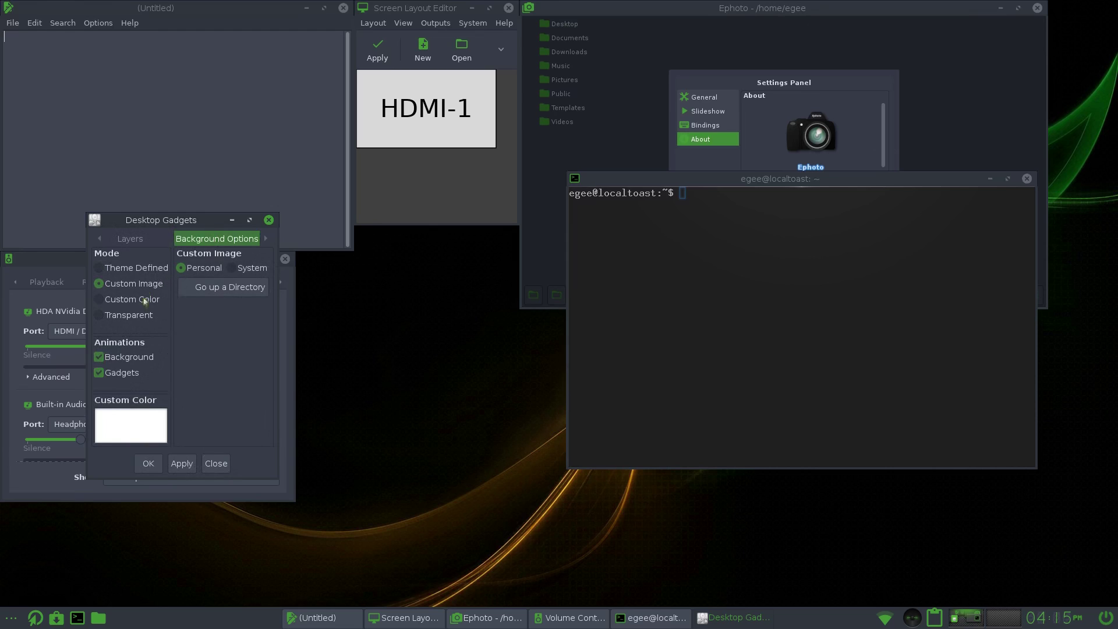
left_click(103, 241)
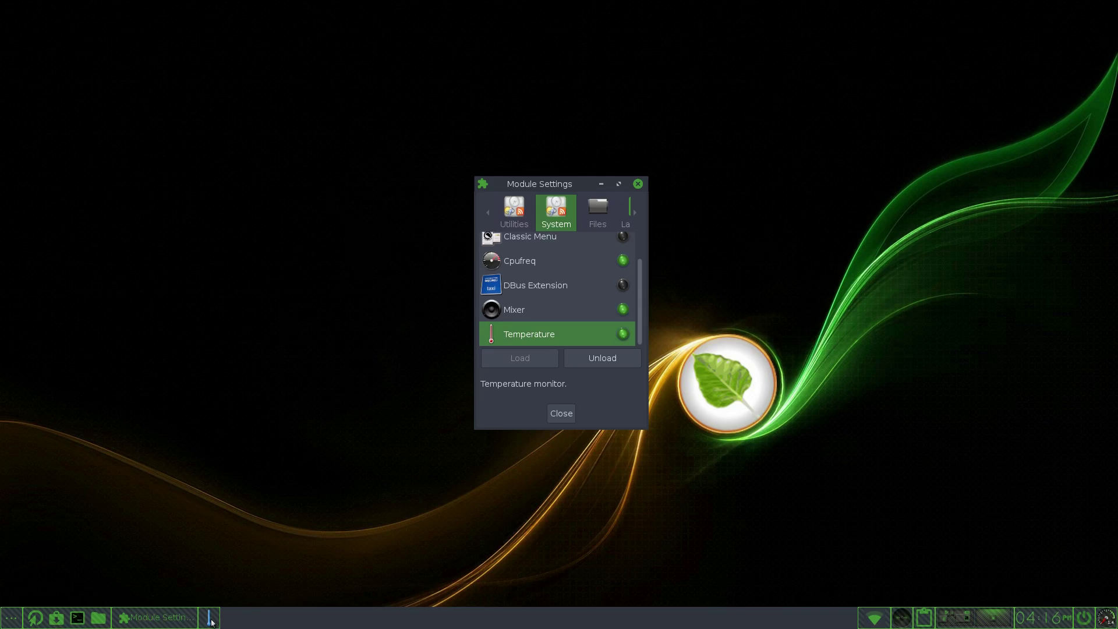
Move the Temperature gadget along the shelf next to the other status gadgets and close Module Settings
left_click_drag(211, 623, 850, 627)
left_click(876, 449)
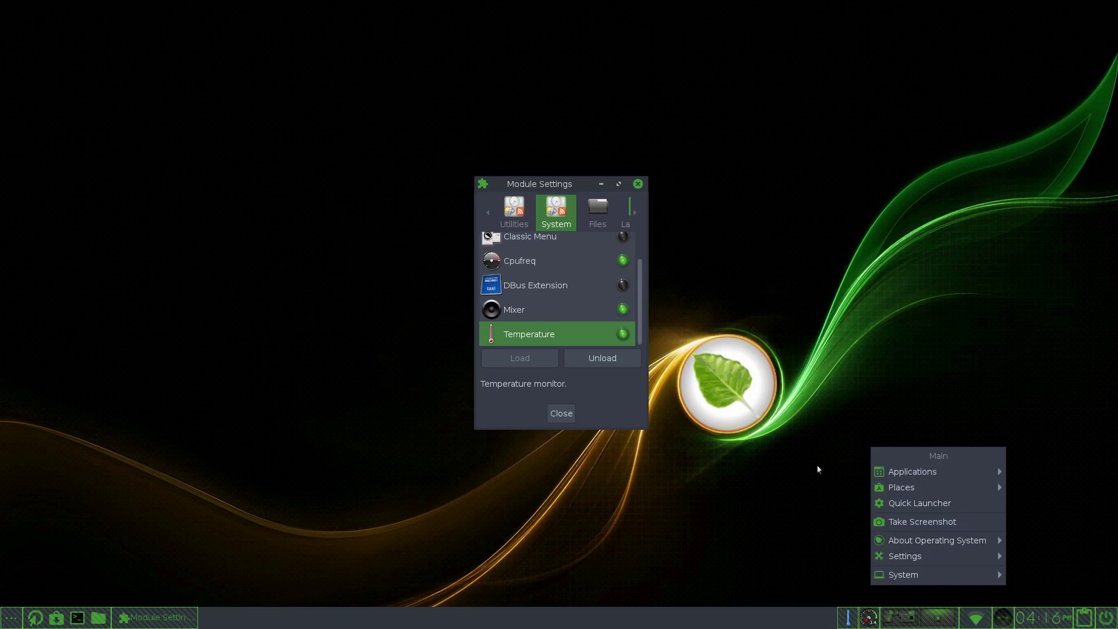
left_click(808, 476)
left_click(562, 414)
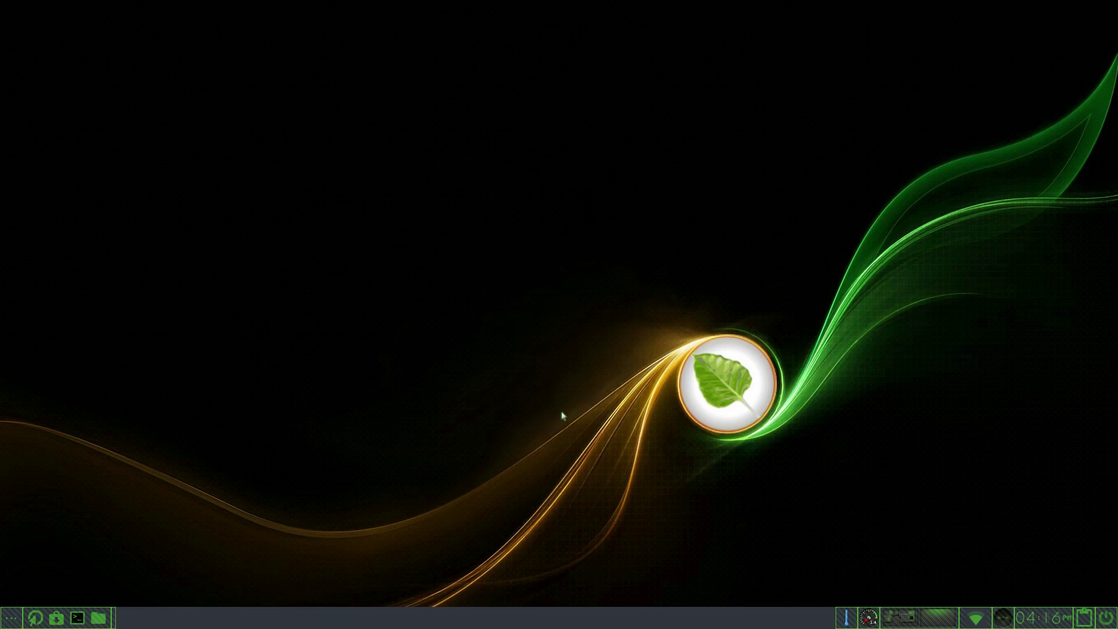
Stop moving gadgets on the shelf and clear the open menu from the desktop
left_click(489, 600)
left_click(456, 622)
right_click(461, 616)
left_click(462, 602)
left_click(725, 410)
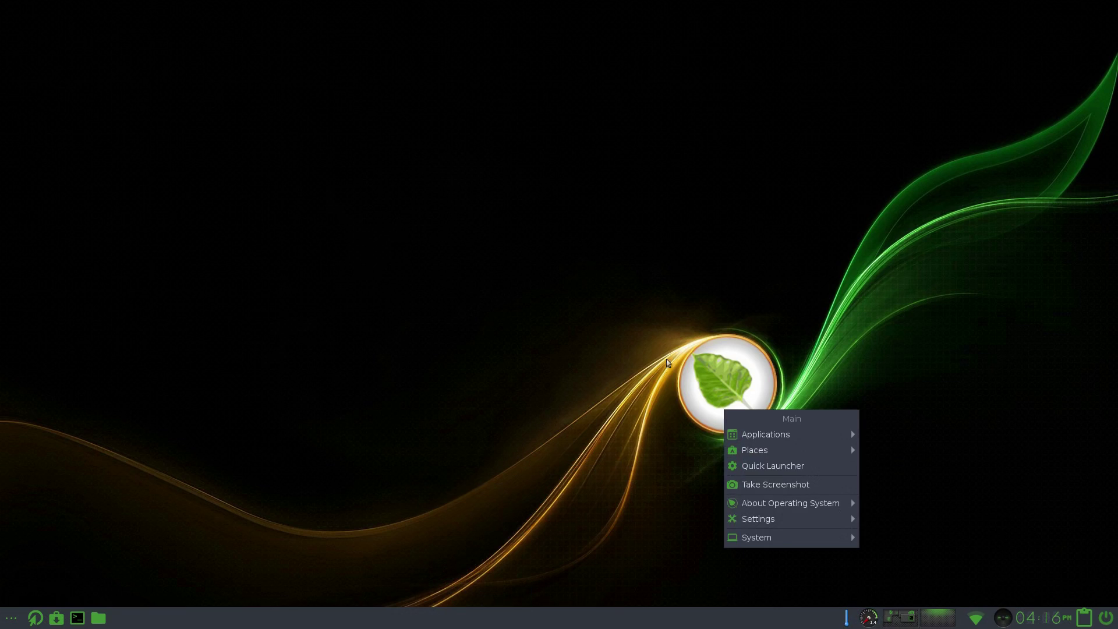
left_click(599, 301)
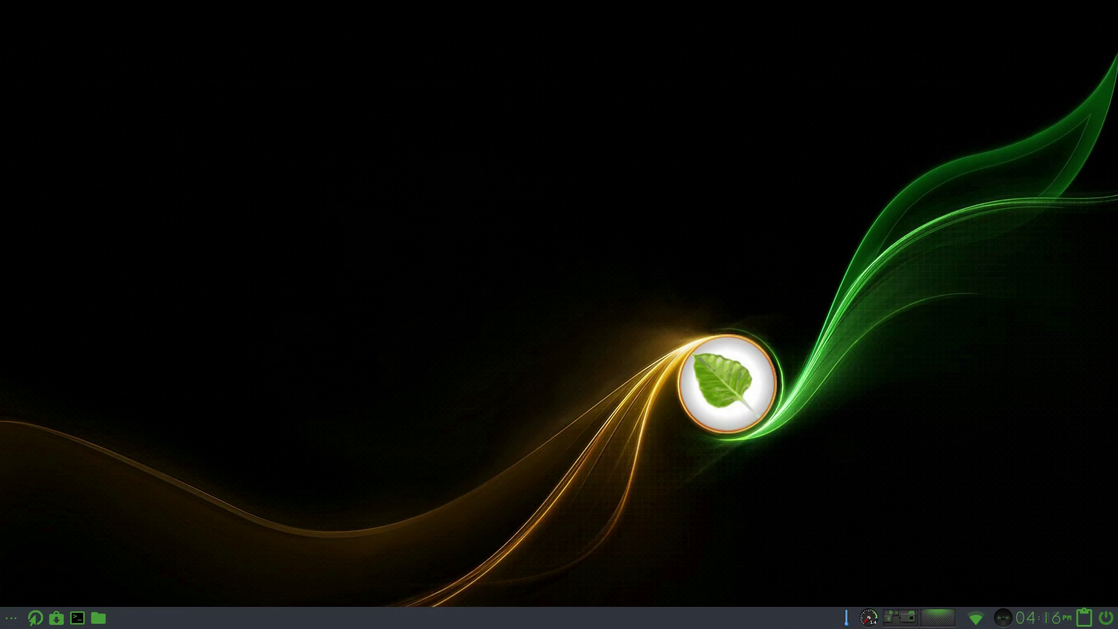
Start moving shelf gadgets again and try placing the clipboard and Temperature gadgets on the desktop
right_click(1097, 618)
left_click(1055, 606)
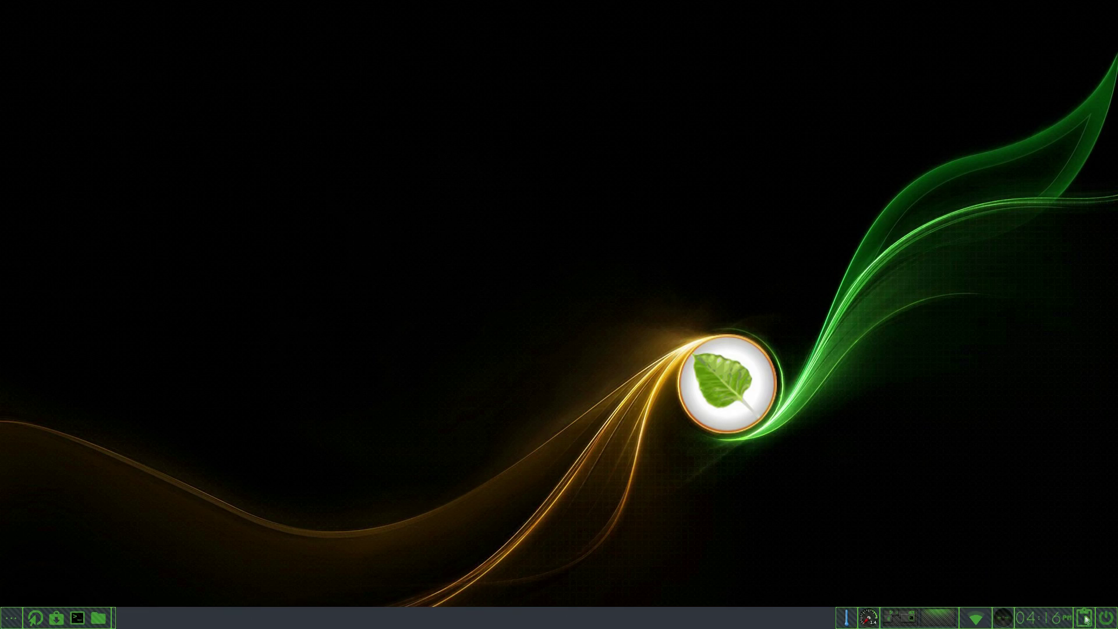
left_click_drag(1085, 619, 888, 367)
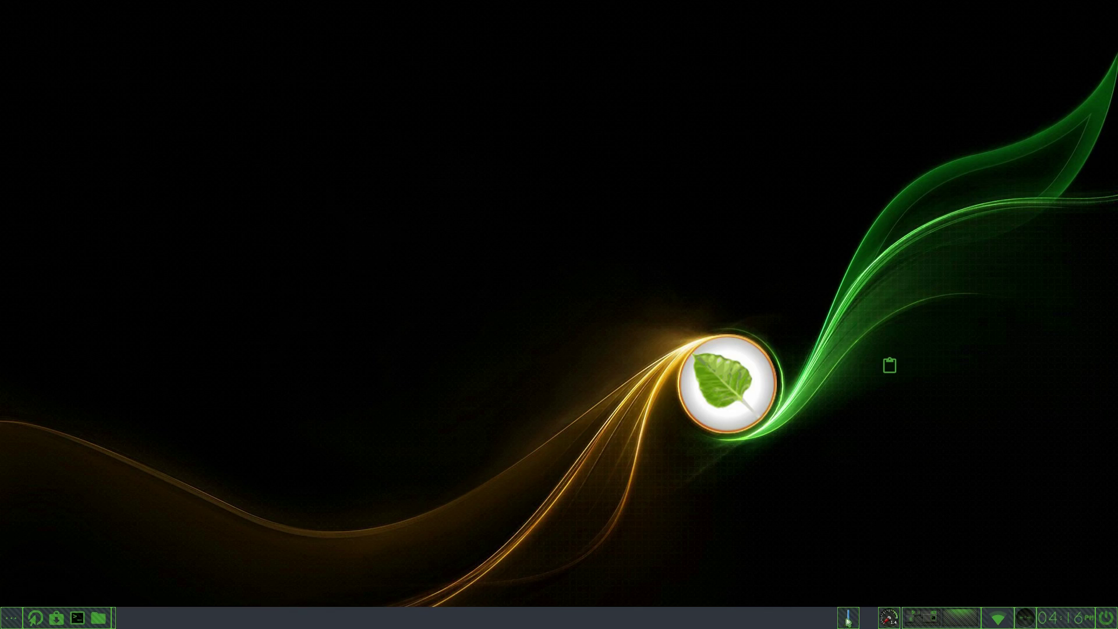
left_click_drag(848, 622, 692, 205)
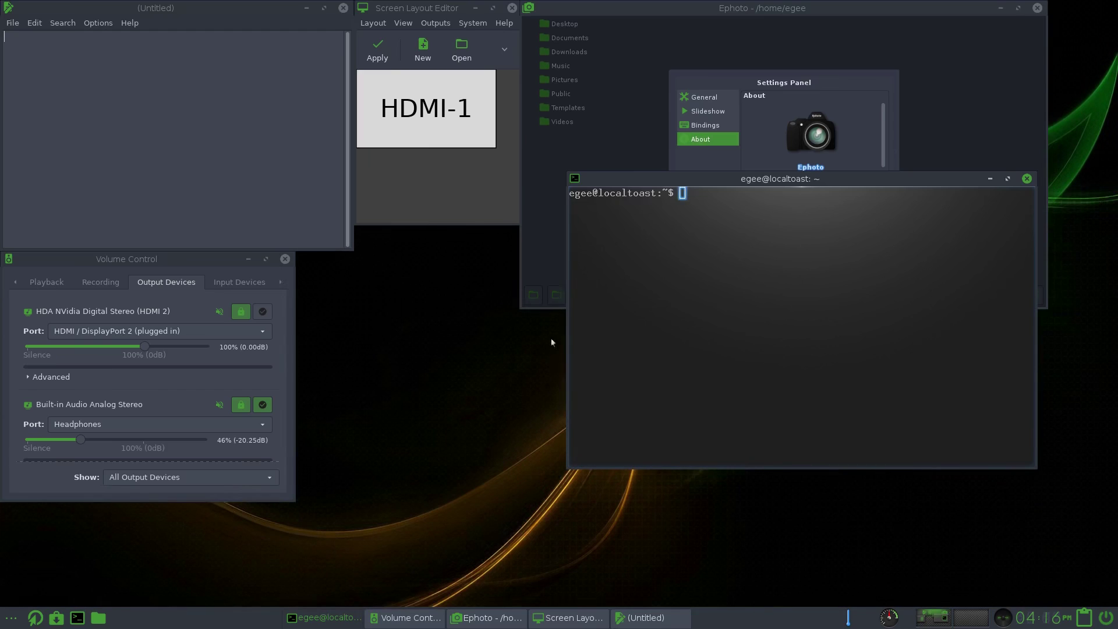
left_click_drag(871, 617, 473, 325)
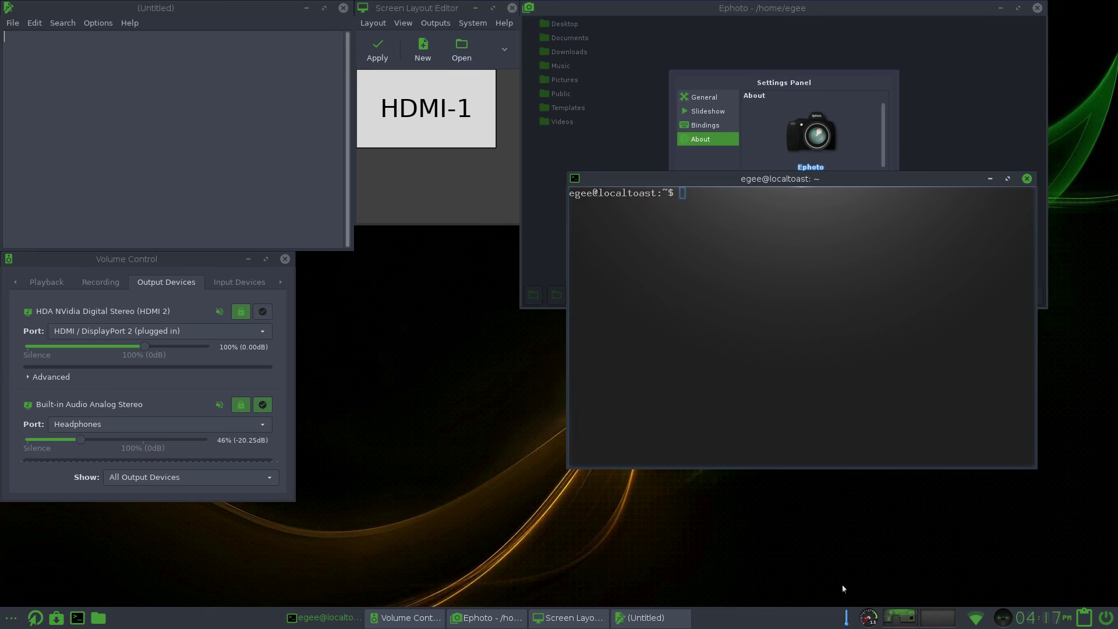
Begin moving the shelf's gadgets and place the Temperature gadget on the desktop, left of the leaf logo
right_click(812, 623)
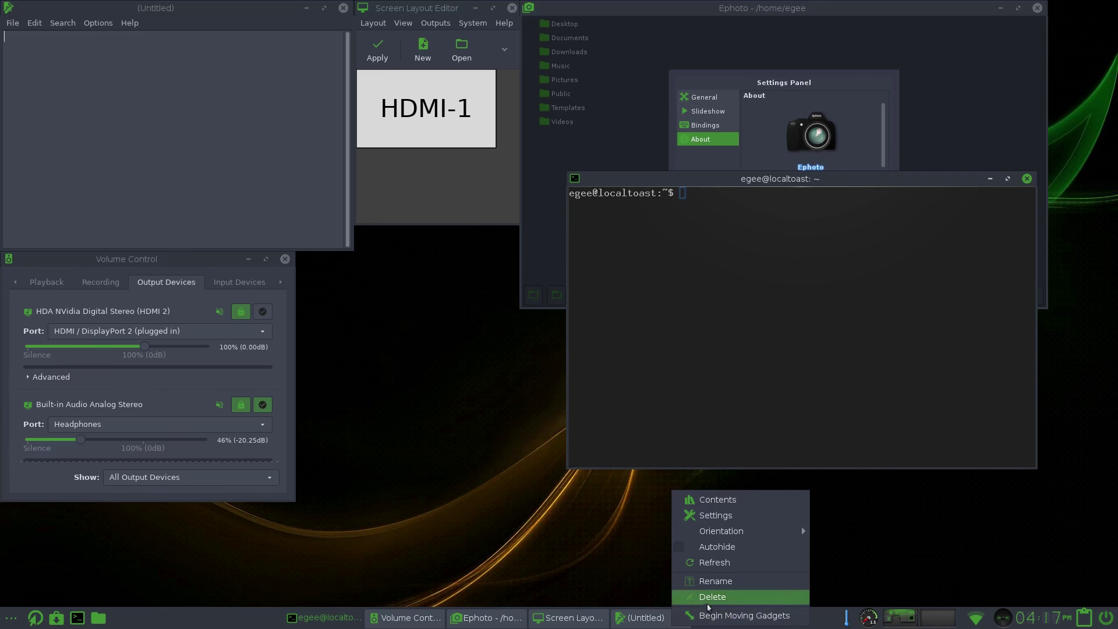
left_click(717, 622)
left_click_drag(846, 619, 442, 387)
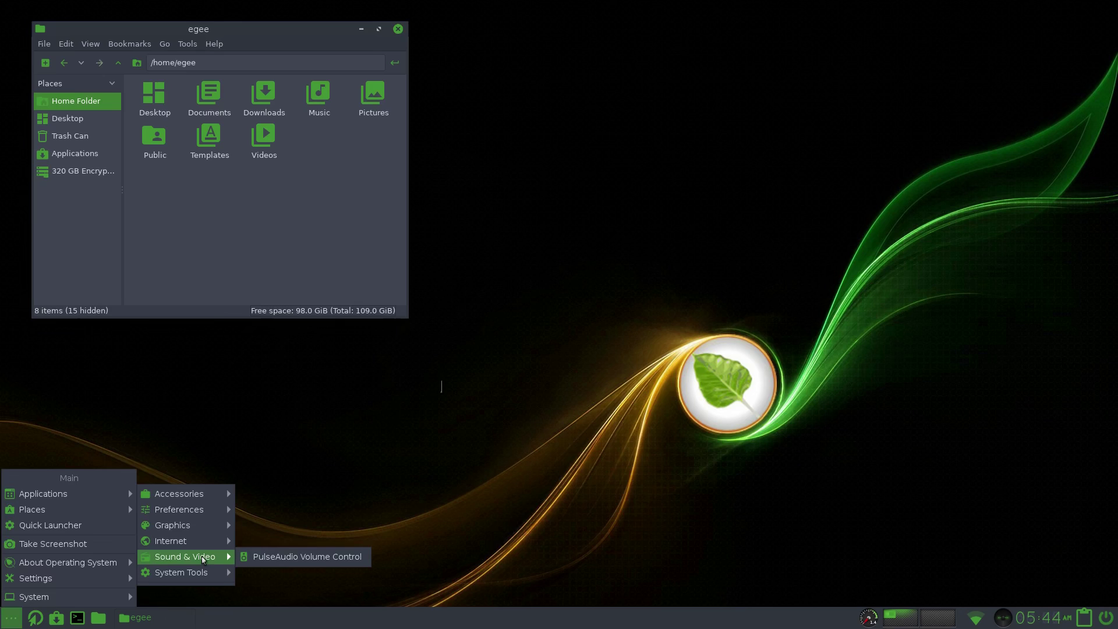
Browse the installed applications by category, including Accessories and System Tools, and return to the file manager
mouse_move(196, 532)
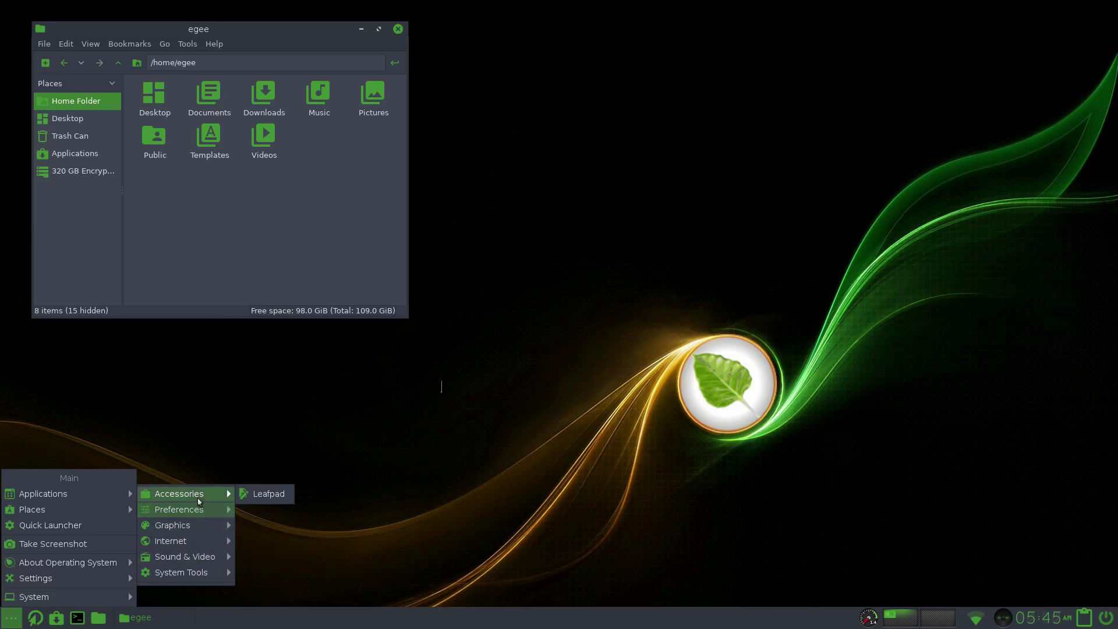
mouse_move(200, 578)
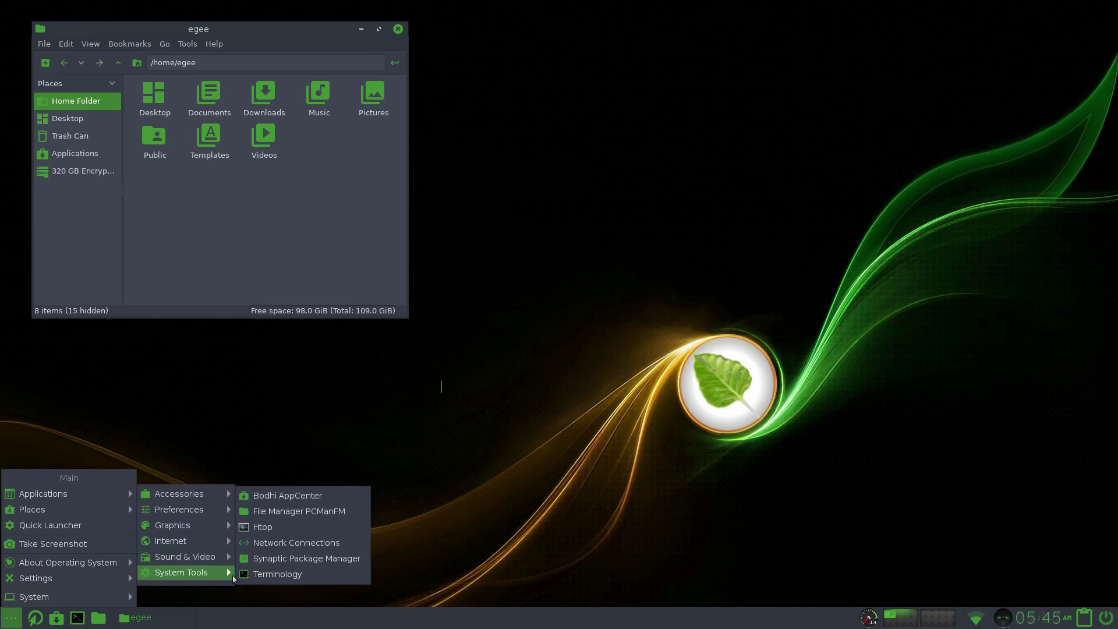
left_click(162, 211)
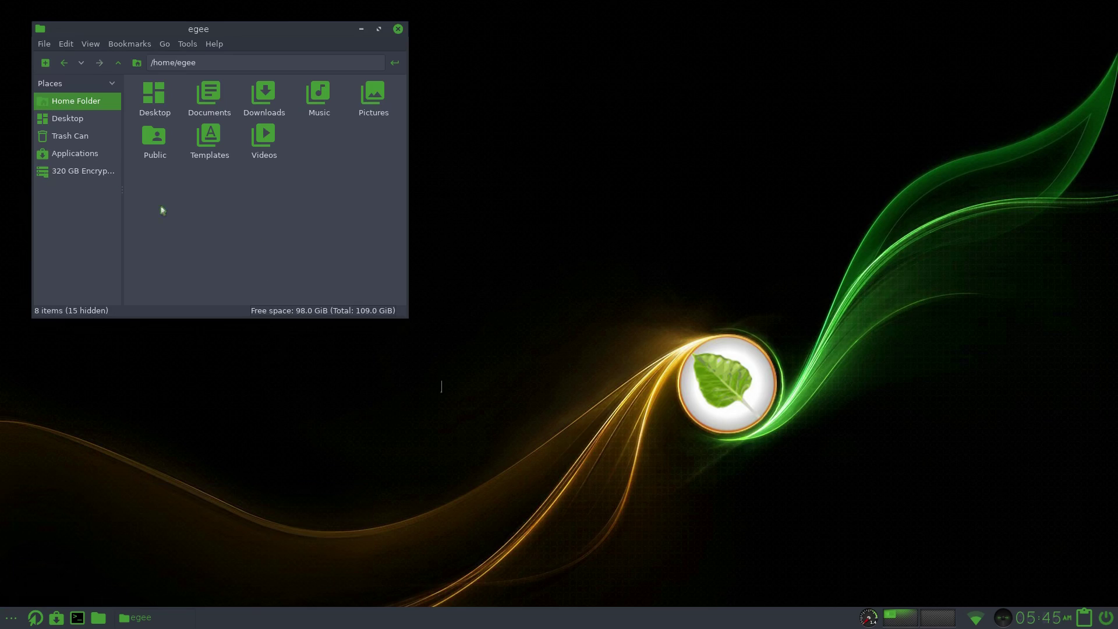
Open the 320 GB encrypted drive in the file manager and unlock it with the volume passphrase
left_click(76, 173)
key("ctrl+v")
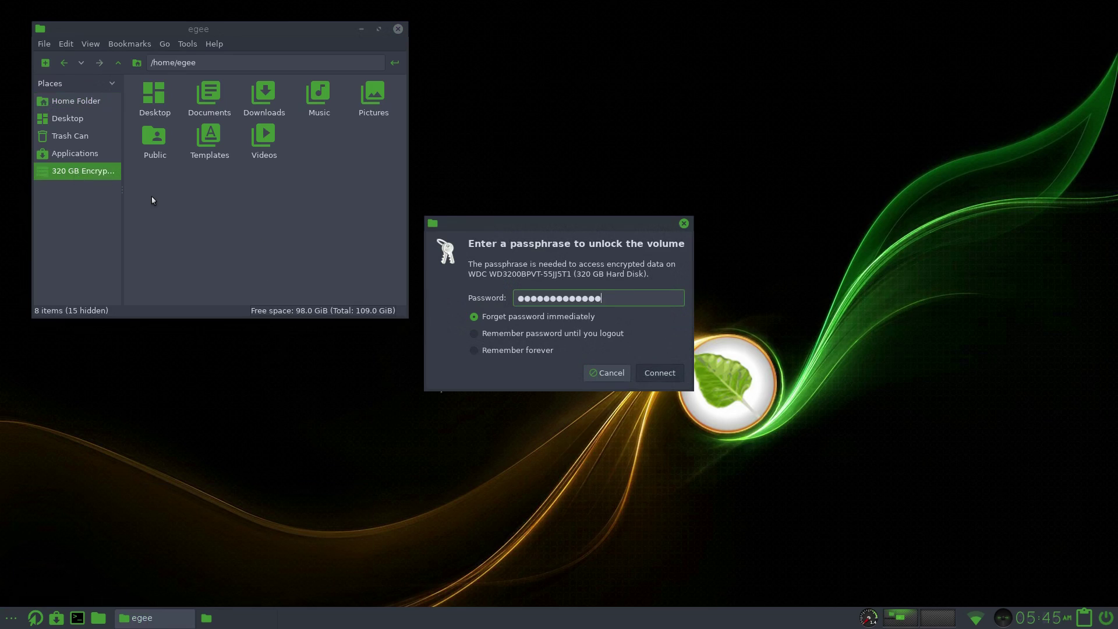
key("Return")
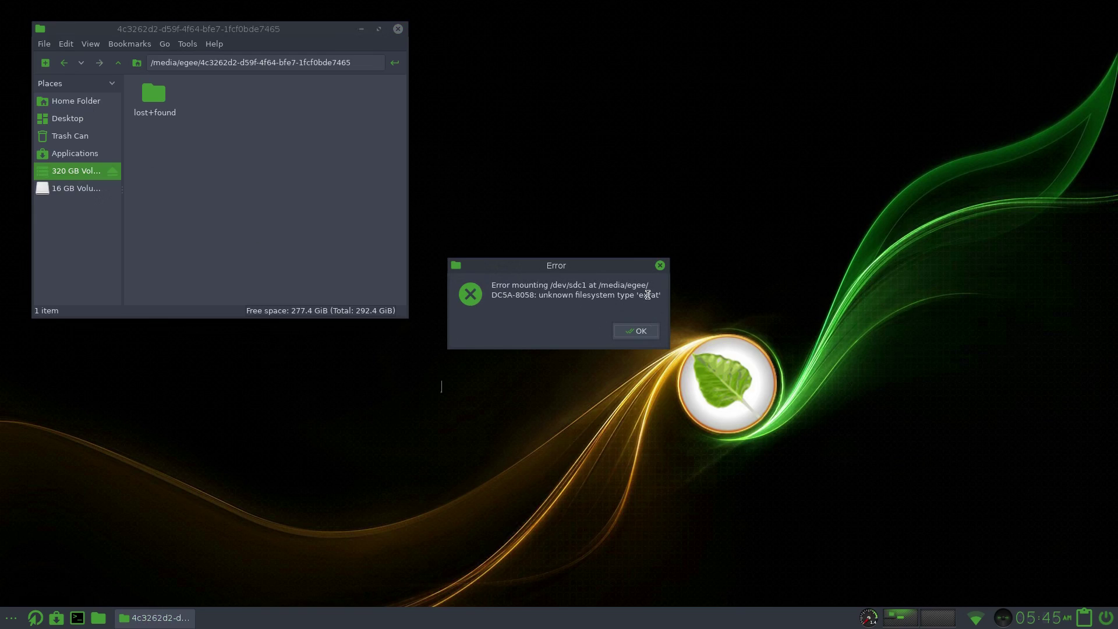
Dismiss the mounting error, try to mount the 16 GB volume again, and dismiss the resulting dialog
left_click(635, 329)
left_click(84, 196)
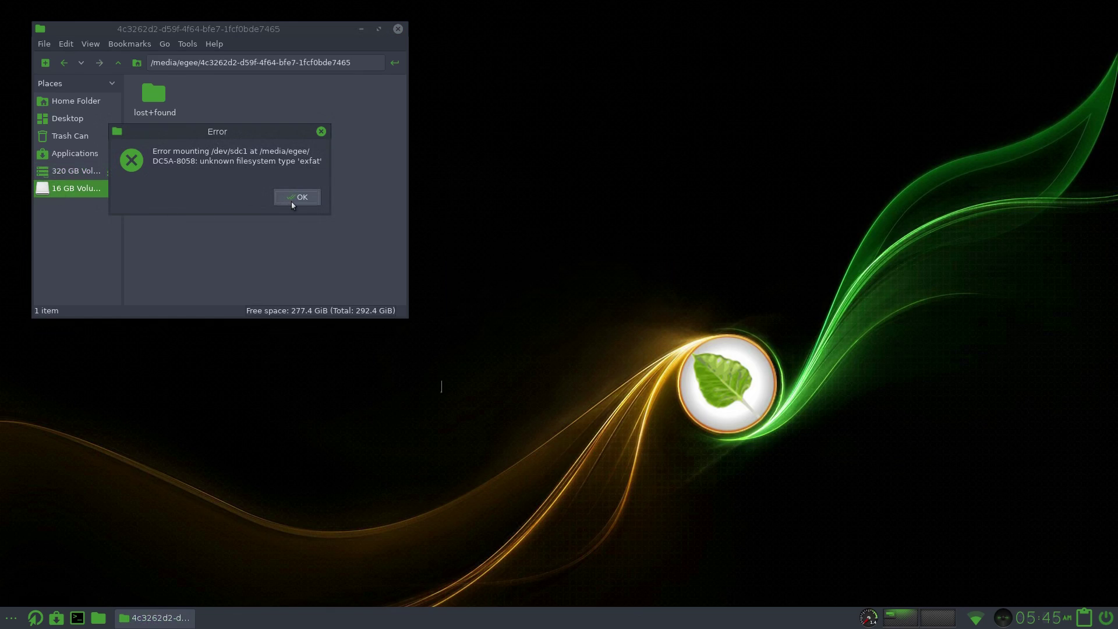
left_click(294, 201)
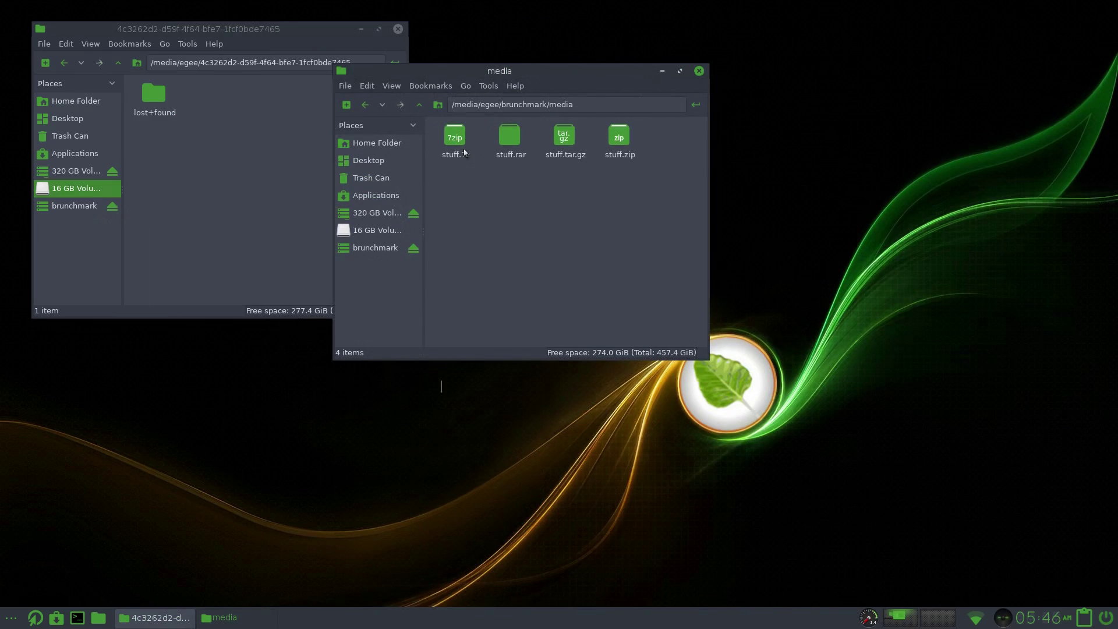
Try to open stuff.7z, examine the installed applications in every category for one that handles archives, and cancel the choice
double_click(465, 153)
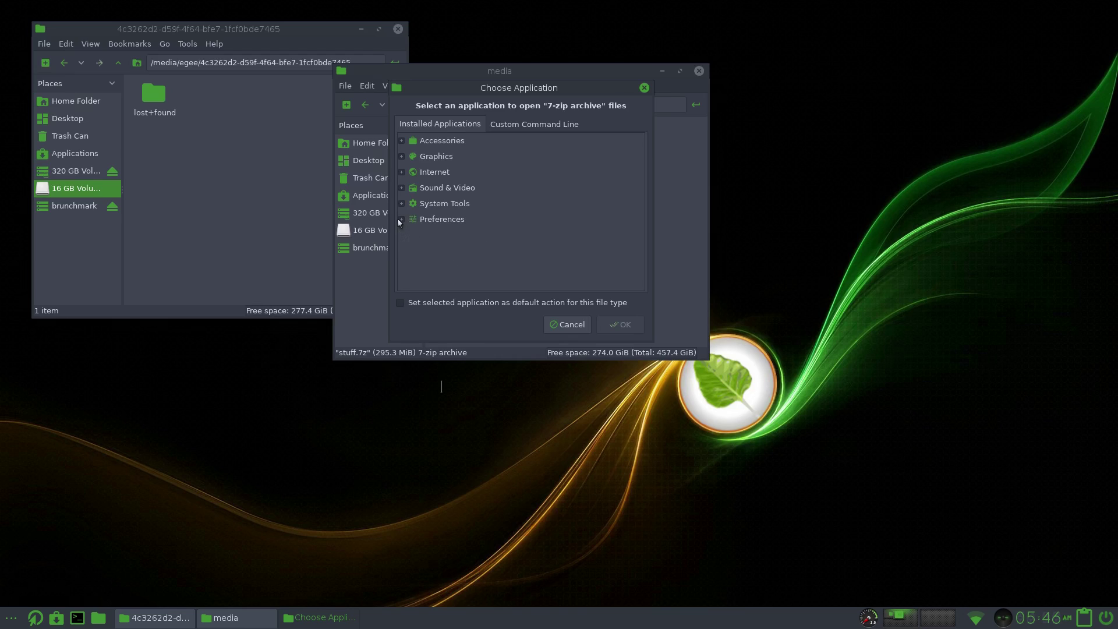
left_click(404, 203)
left_click(402, 188)
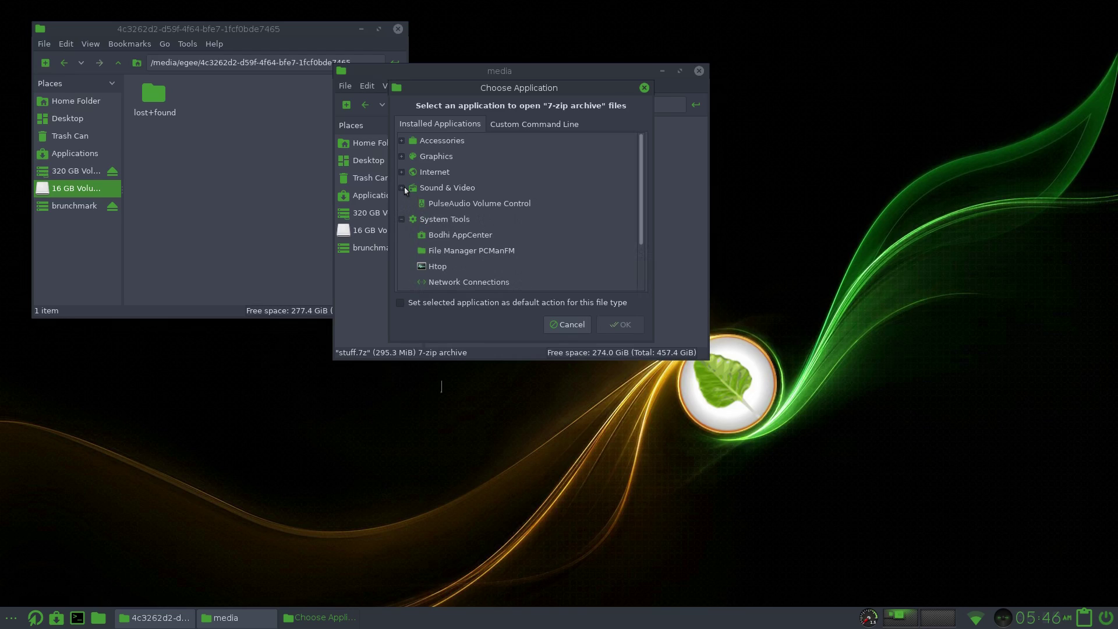
left_click(402, 172)
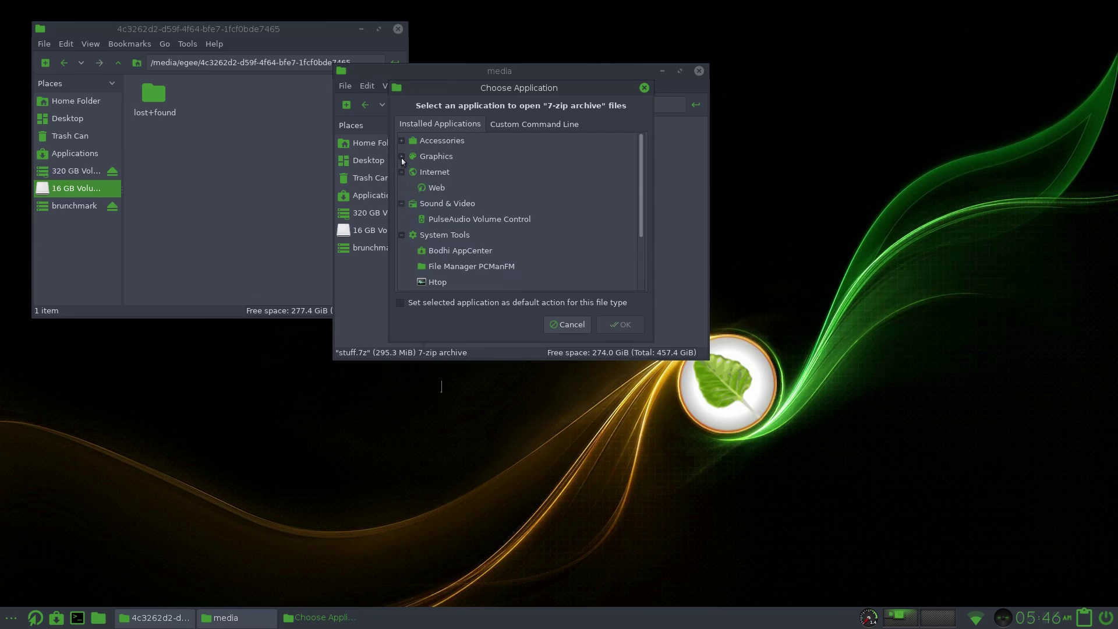
left_click(402, 156)
left_click(402, 140)
scroll(462, 231, "down", 5)
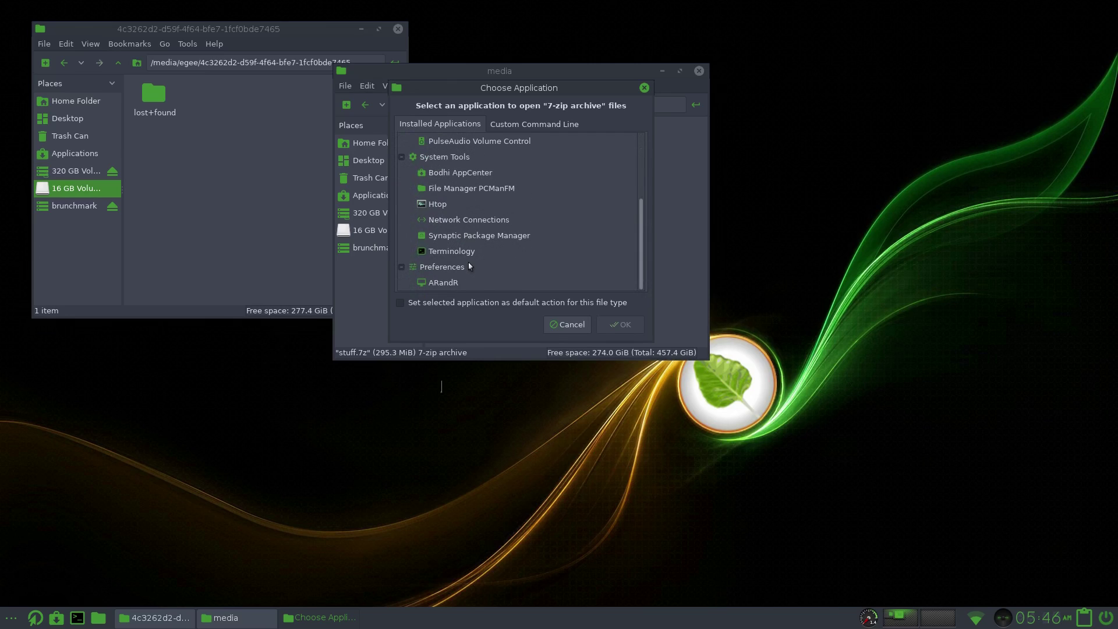
left_click(568, 324)
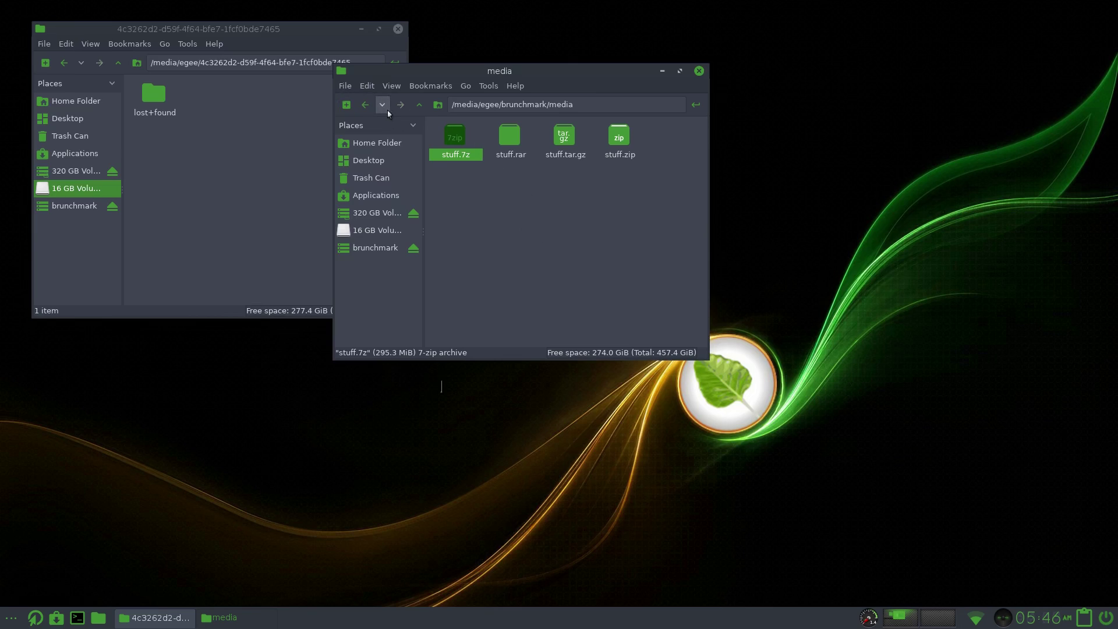
Open the brunchmark drive's applications folder and execute balenaEtcher-1.5.98-x64.appimage
left_click(365, 106)
double_click(574, 145)
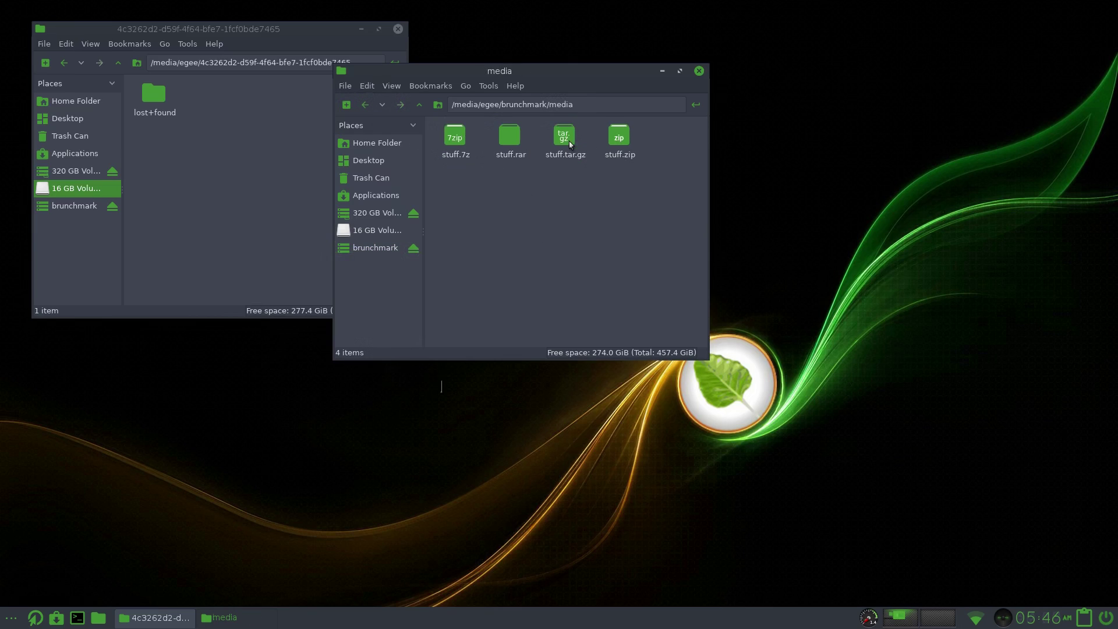
left_click(365, 106)
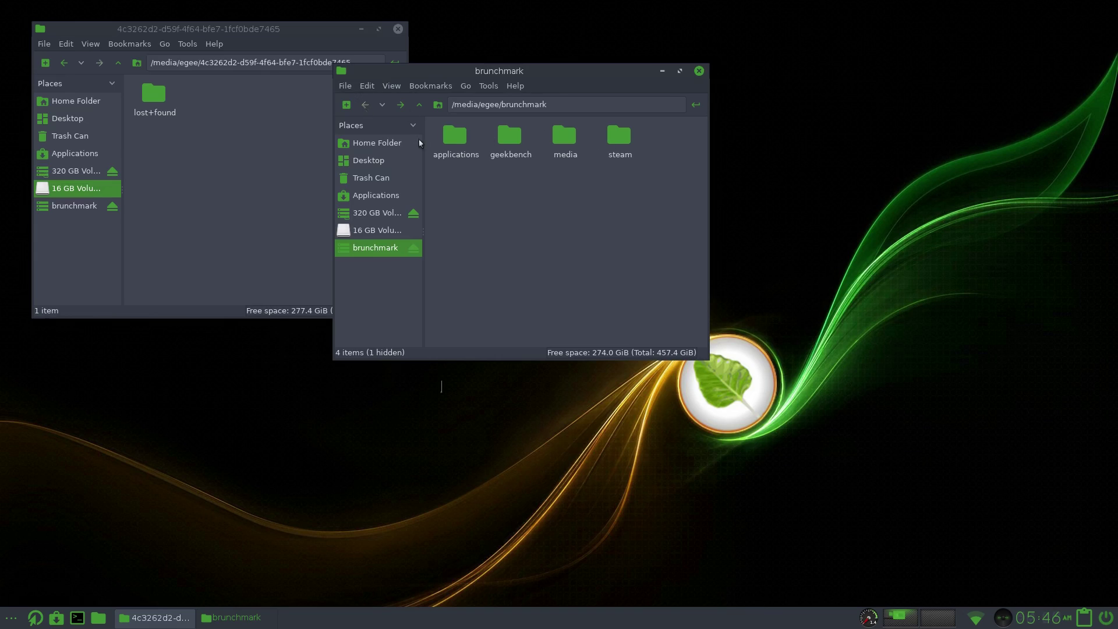
double_click(449, 149)
double_click(459, 148)
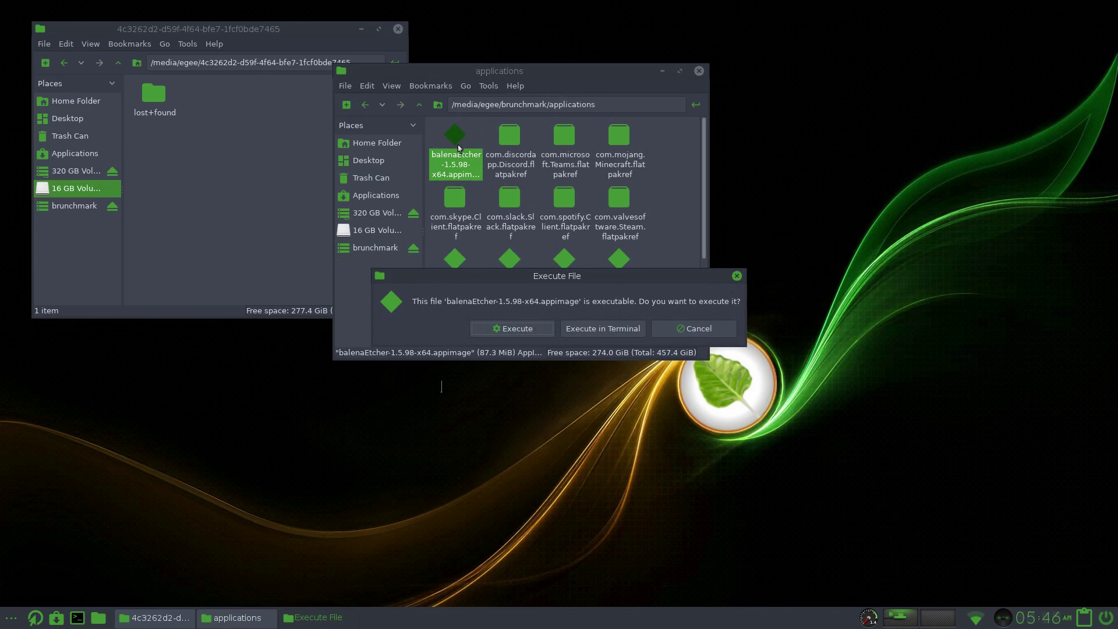
left_click(512, 329)
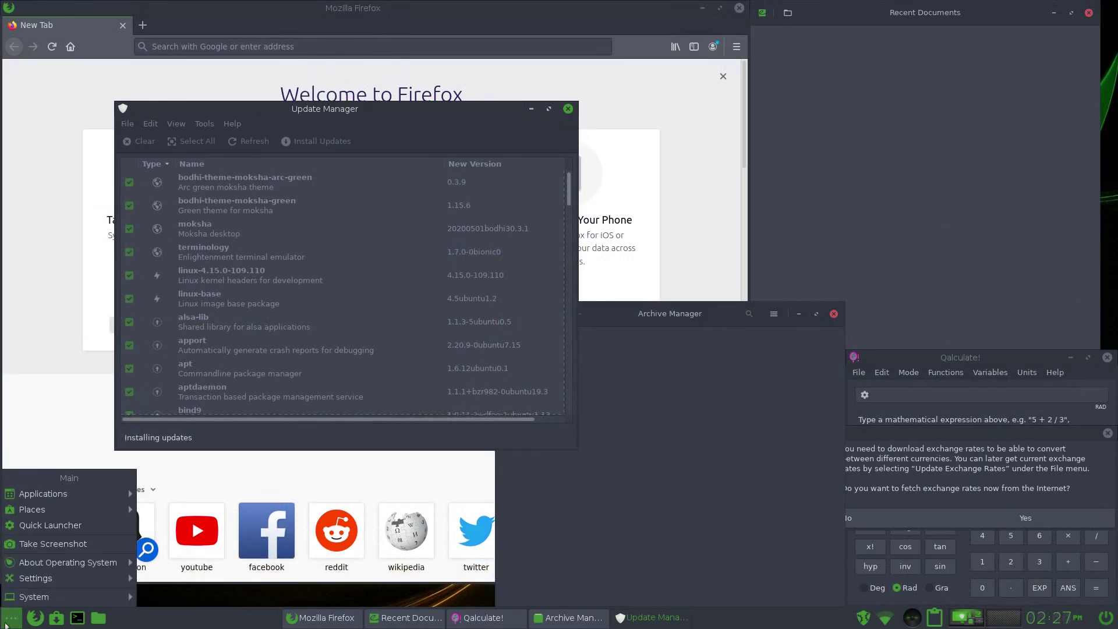
Launch the Audacious music player and the OpenShot video editor from the Sound & Video applications
mouse_move(87, 493)
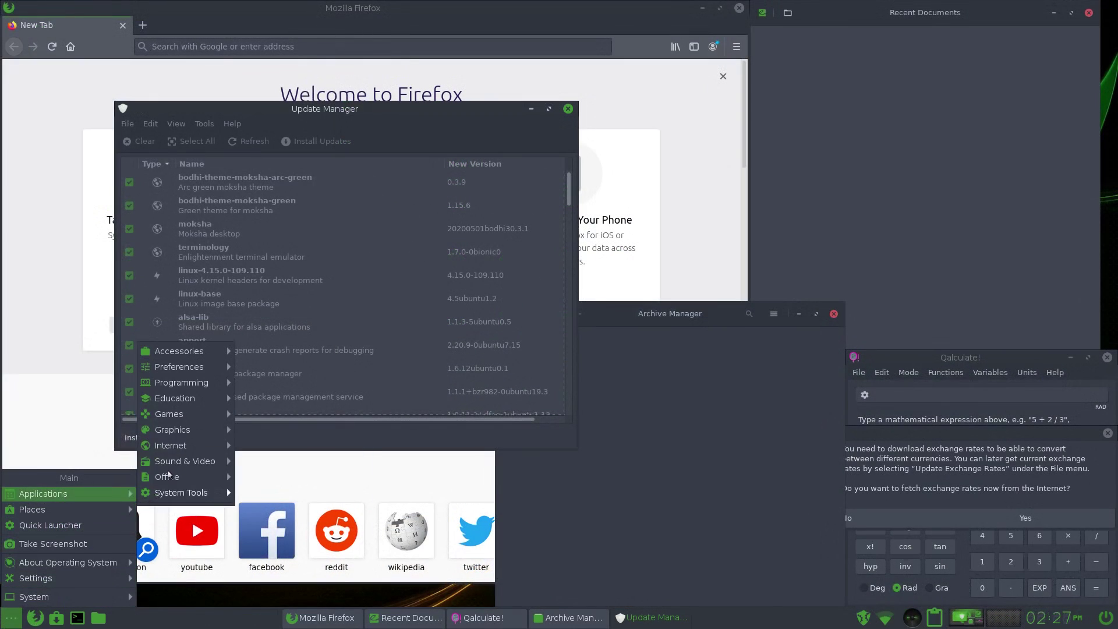
mouse_move(188, 466)
left_click(285, 462)
left_click(11, 618)
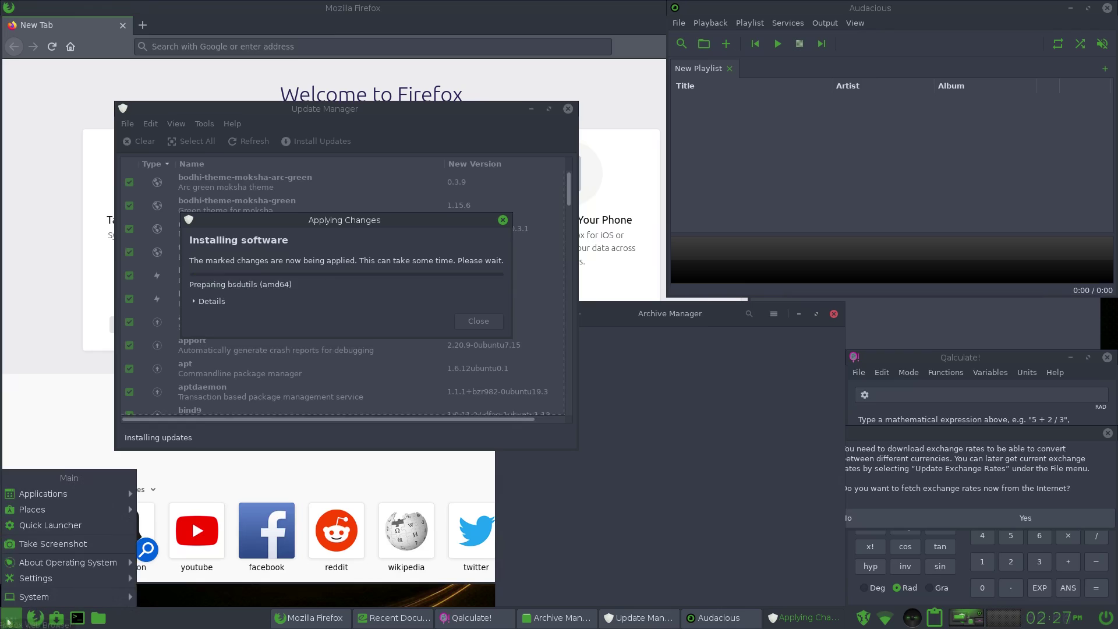
mouse_move(73, 507)
mouse_move(165, 464)
left_click(256, 479)
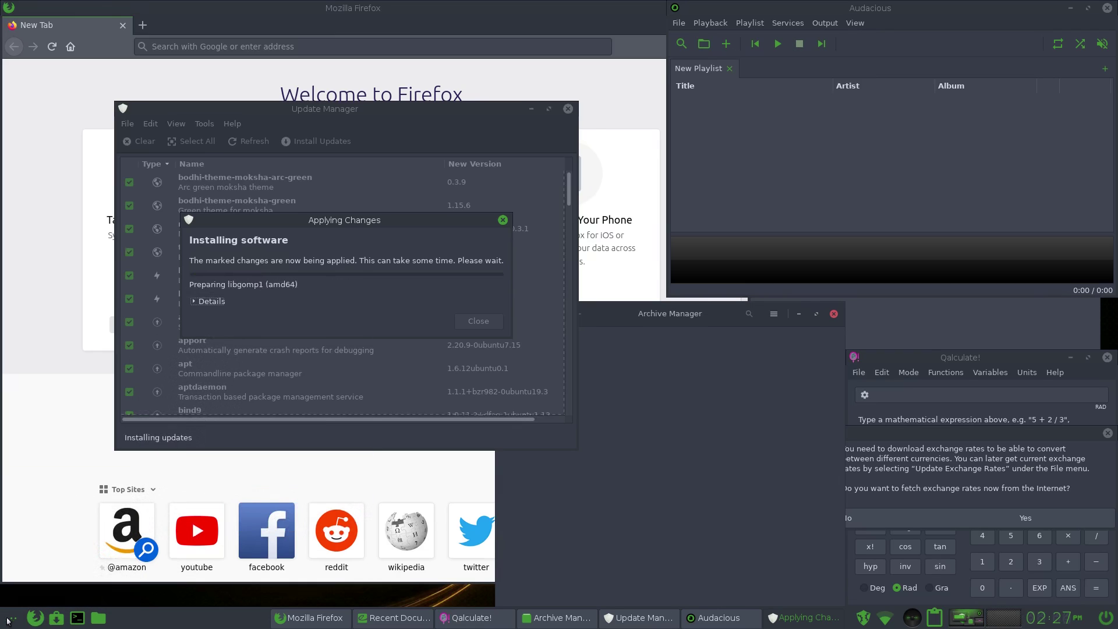
Launch the HexChat client from the Internet applications and Blender from the Graphics applications
left_click(11, 618)
mouse_move(42, 498)
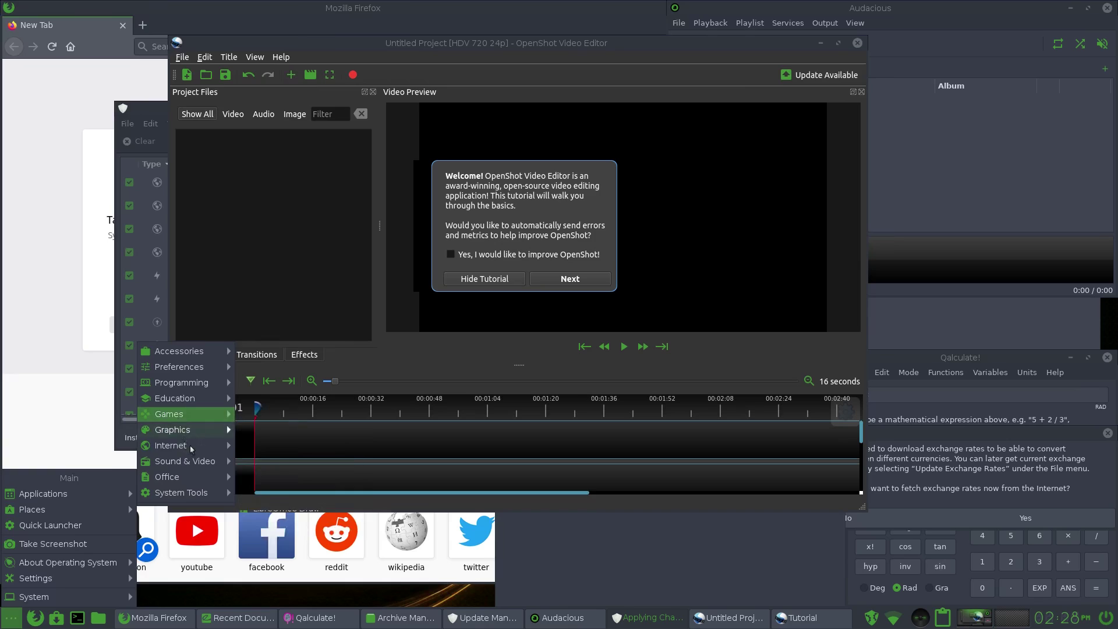
mouse_move(197, 453)
left_click(280, 477)
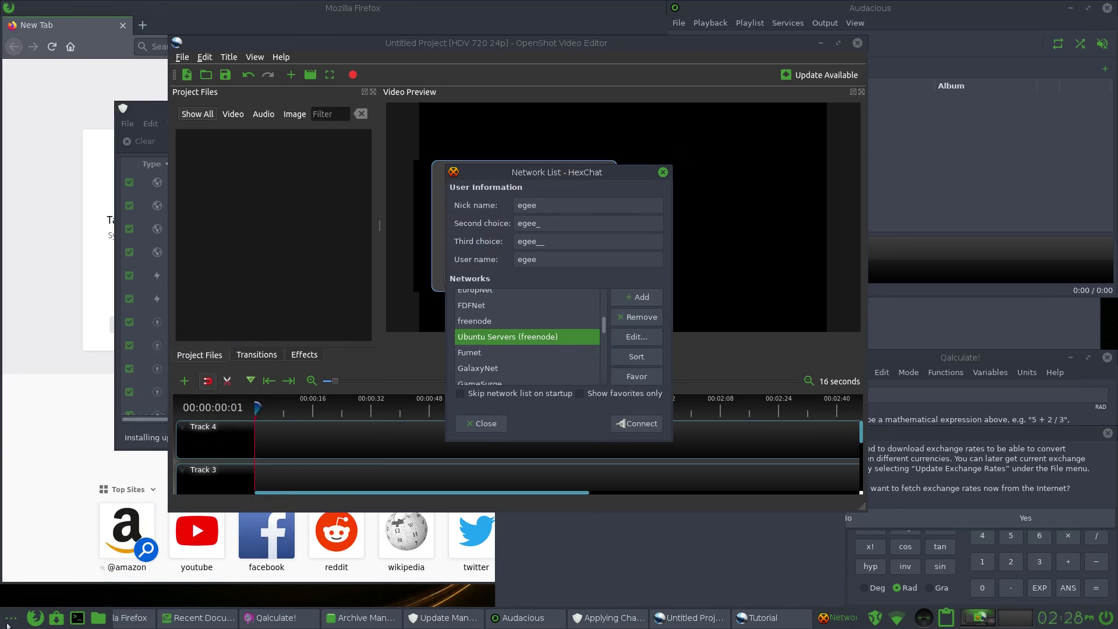
left_click(11, 618)
mouse_move(70, 493)
mouse_move(202, 435)
left_click(268, 429)
Launch Inkscape from the Graphics applications
left_click(11, 618)
mouse_move(68, 494)
mouse_move(167, 438)
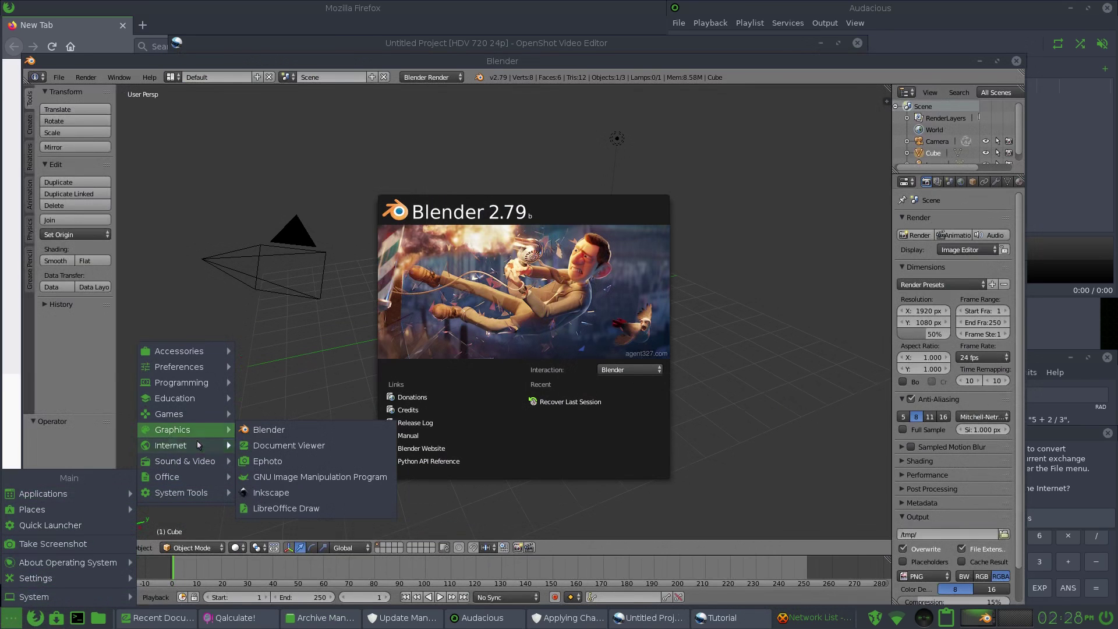
left_click(274, 493)
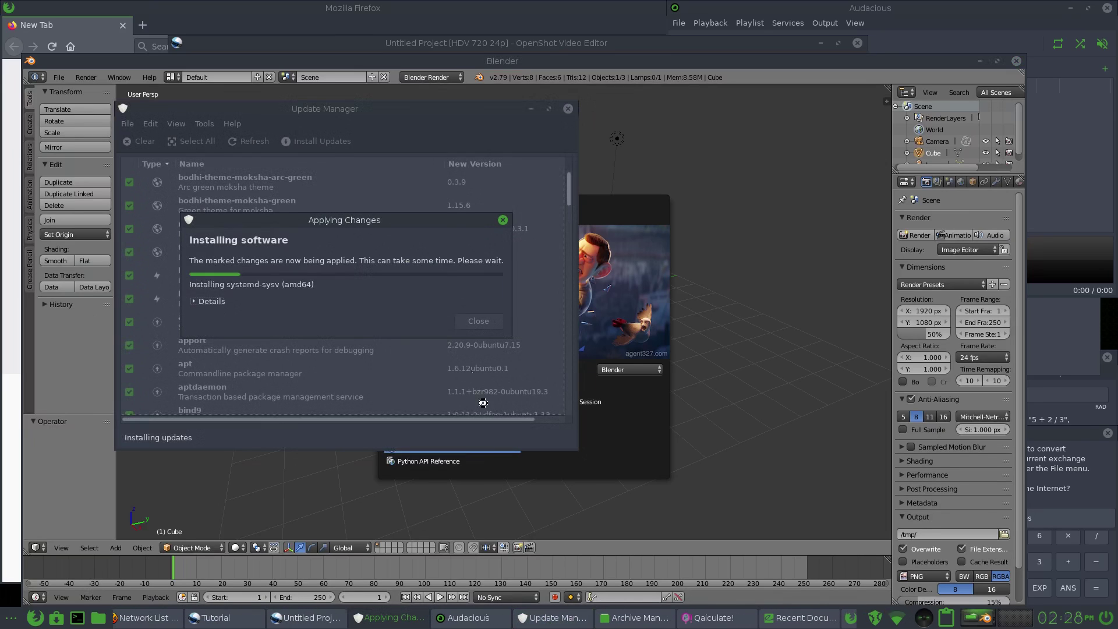
Move the Update Manager and Applying Changes windows apart, and open a terminal
left_click_drag(392, 111, 586, 106)
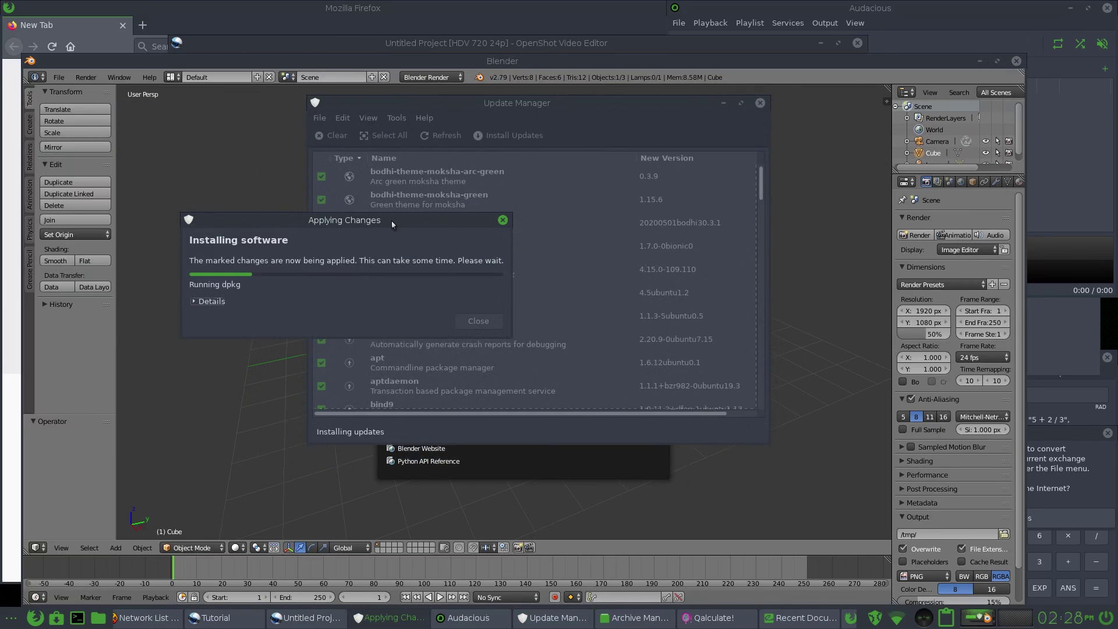
left_click_drag(392, 223, 354, 307)
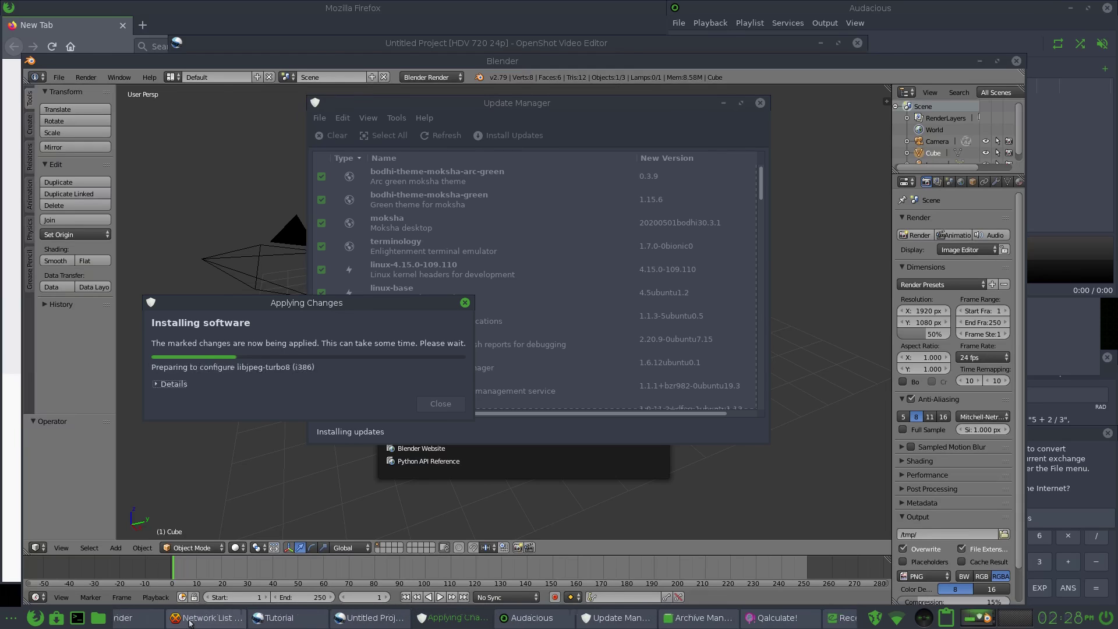
left_click(77, 618)
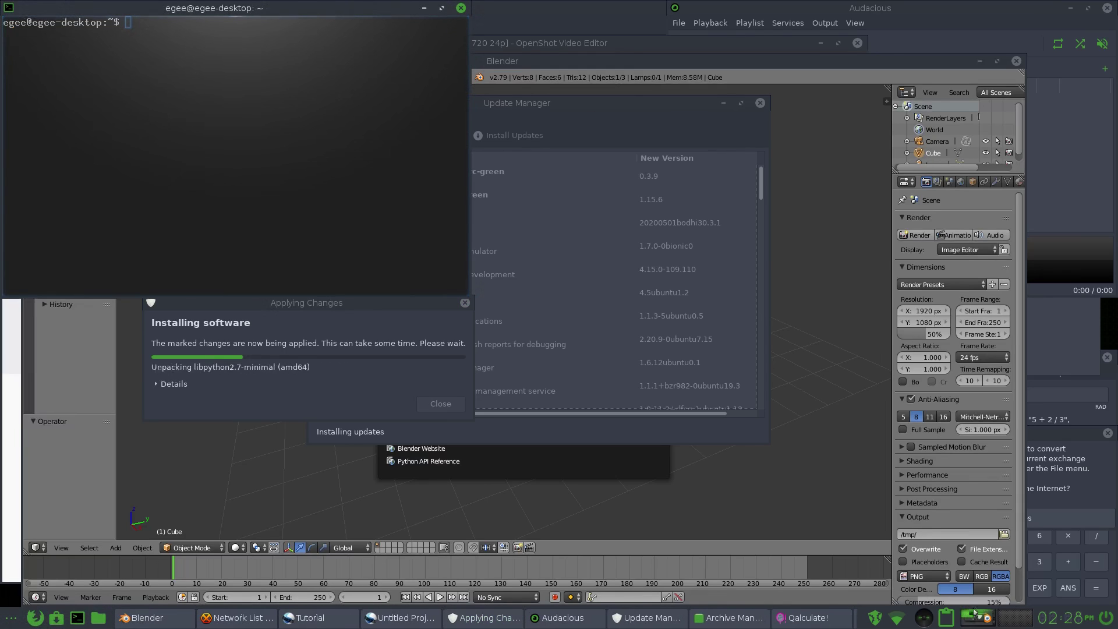
Open the brunchmark drive's media folder in a file manager on the second virtual desktop, dismissing the removable-medium dialog
left_click(1013, 621)
left_click(98, 617)
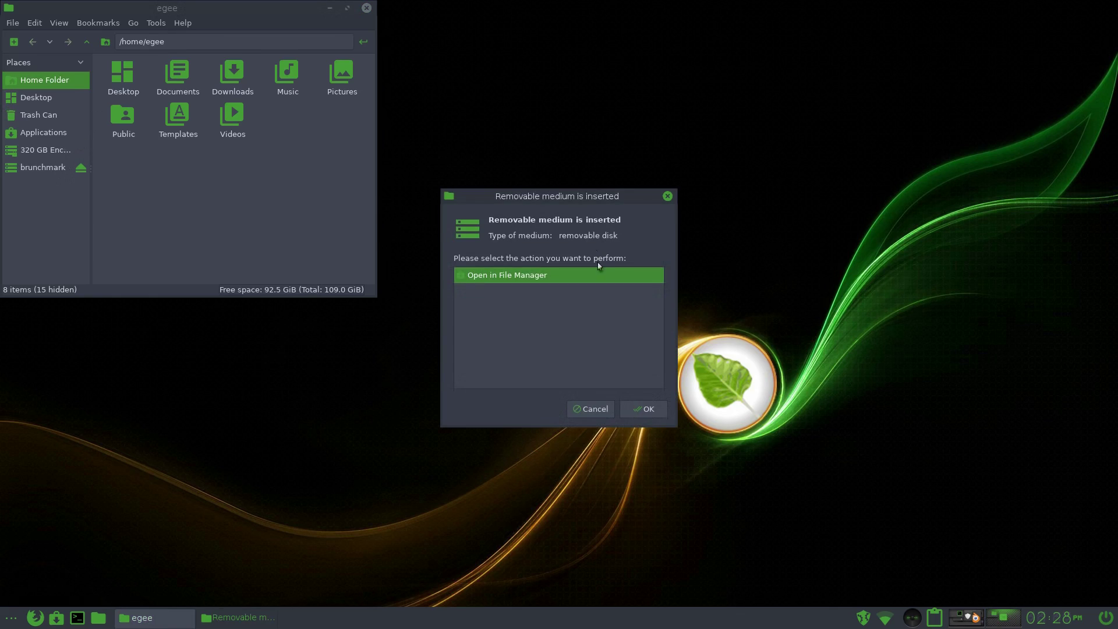
left_click(591, 407)
left_click(25, 170)
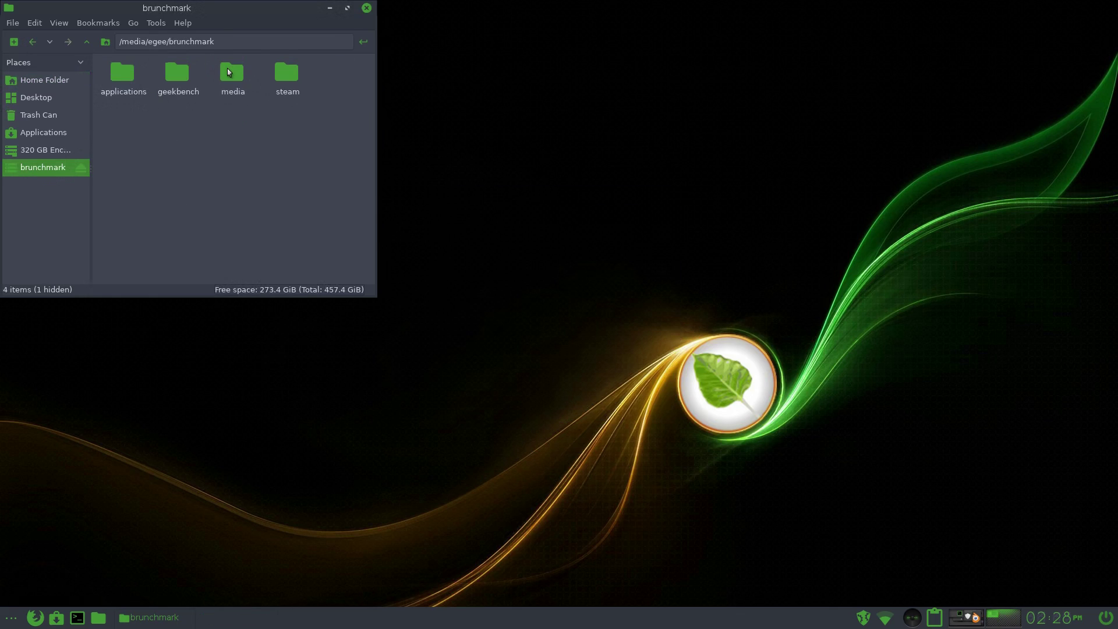
double_click(232, 73)
Open the stuff.7z, stuff.rar, stuff.tar.gz and stuff.zip archives from the media folder
double_click(127, 86)
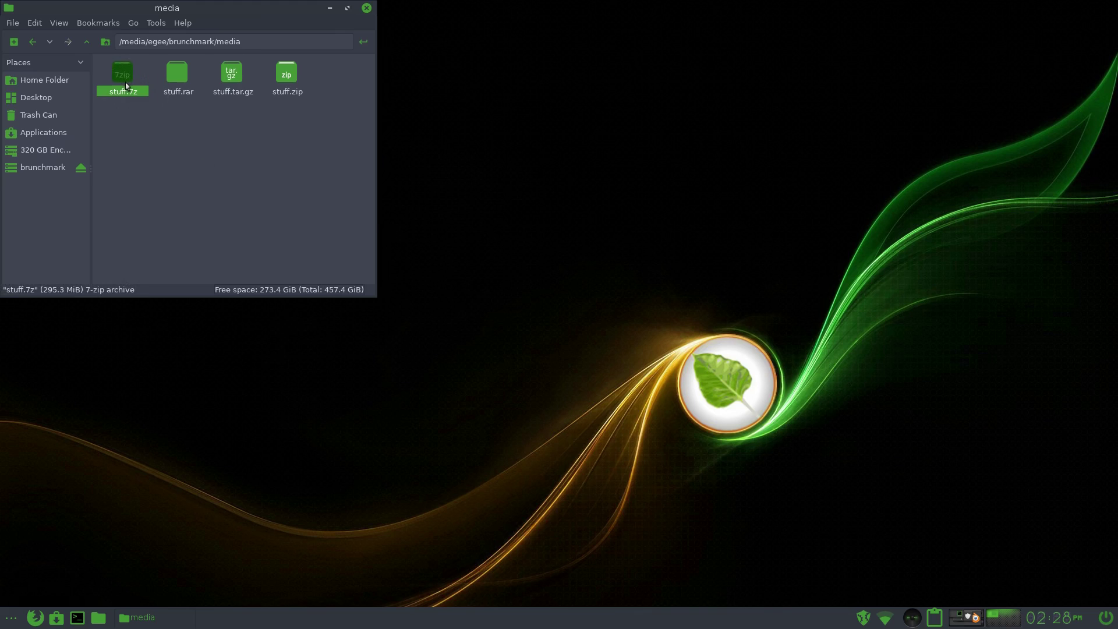
double_click(185, 77)
double_click(232, 81)
double_click(287, 74)
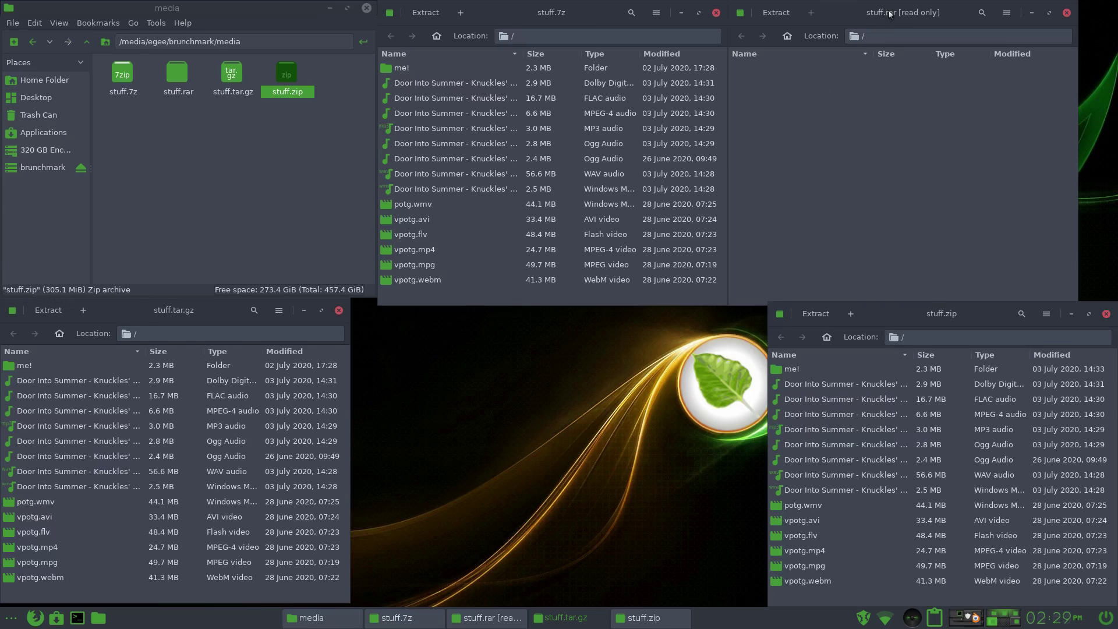
Close the archive windows of stuff.rar, stuff.zip and stuff.tar.gz
left_click(900, 139)
left_click(1067, 13)
left_click(1107, 313)
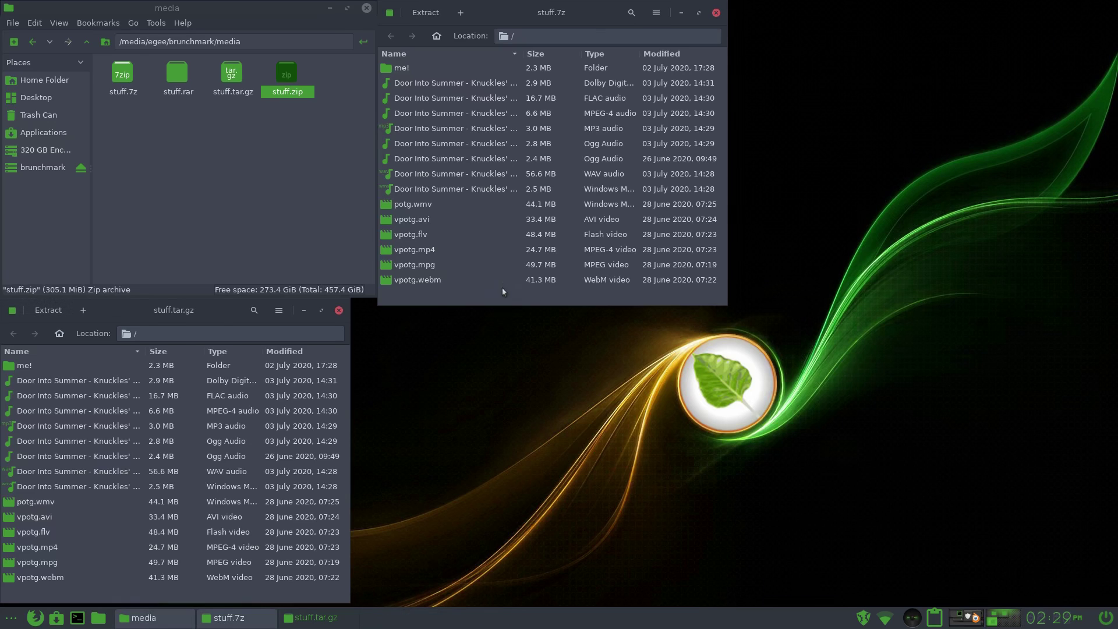
left_click(339, 311)
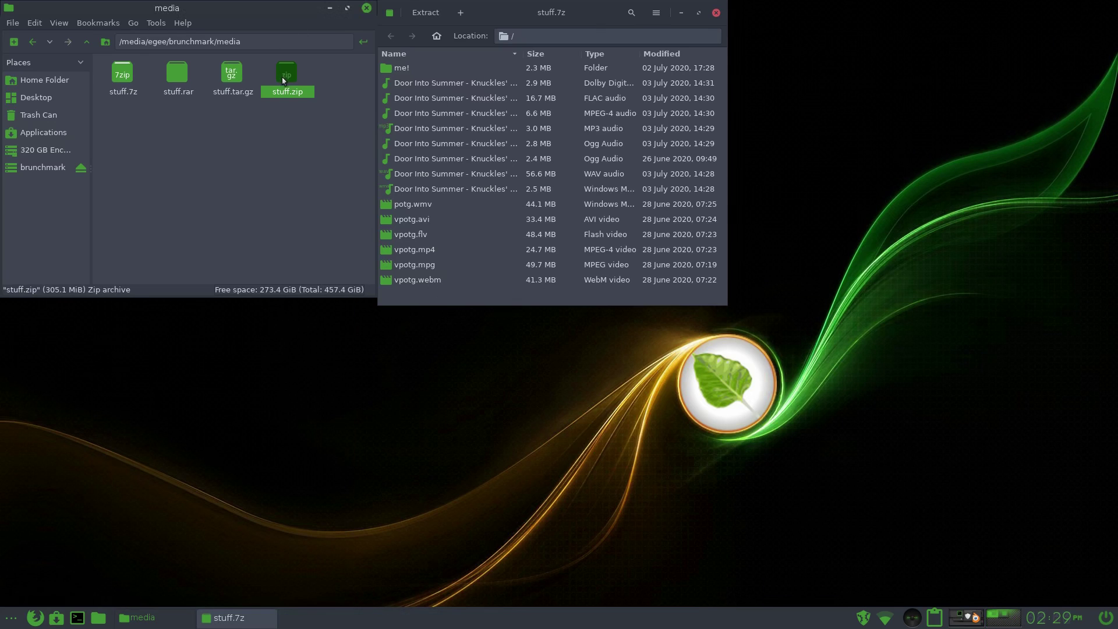
Extract stuff.7z into the media folder and close its open archive window
right_click(111, 73)
left_click(159, 159)
left_click(716, 12)
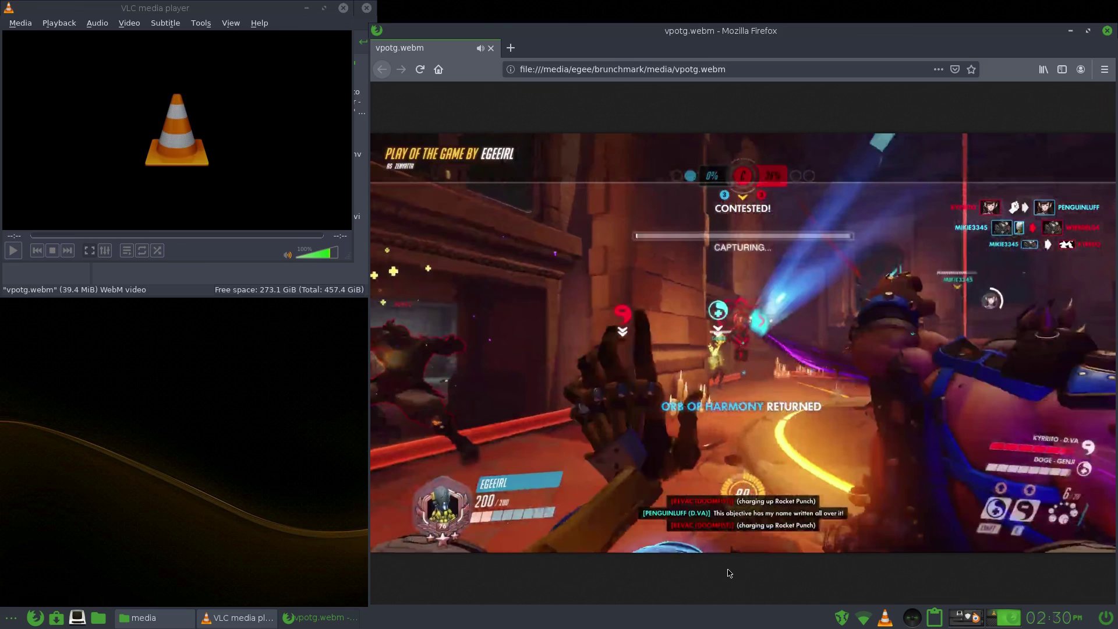
Close VLC media player and move the Firefox window playing vpotg.webm closer to the file manager
left_click(343, 8)
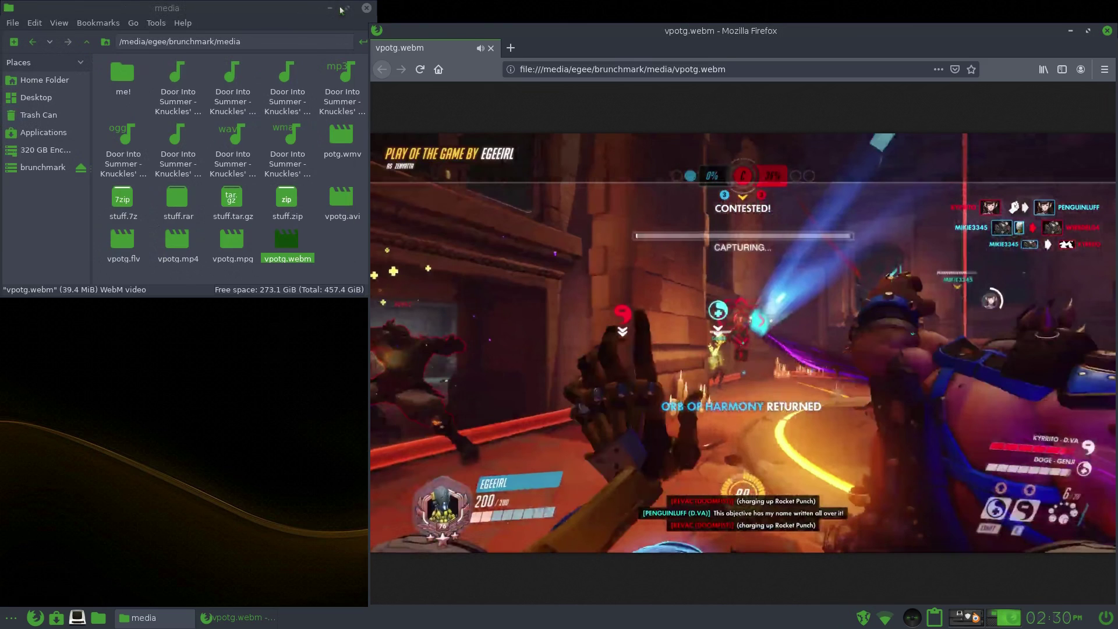
left_click_drag(717, 32, 571, 18)
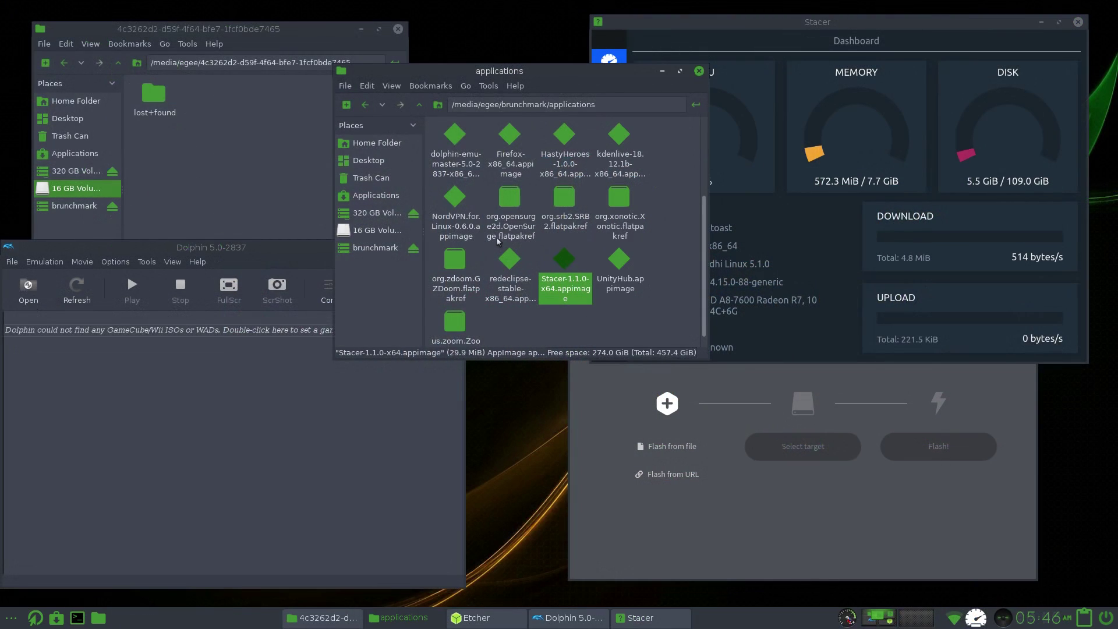
Open com.microsoft.Teams.flatpakref from the applications folder and move its text editor window away from the lower part of the desktop
scroll(554, 197, "up", 3)
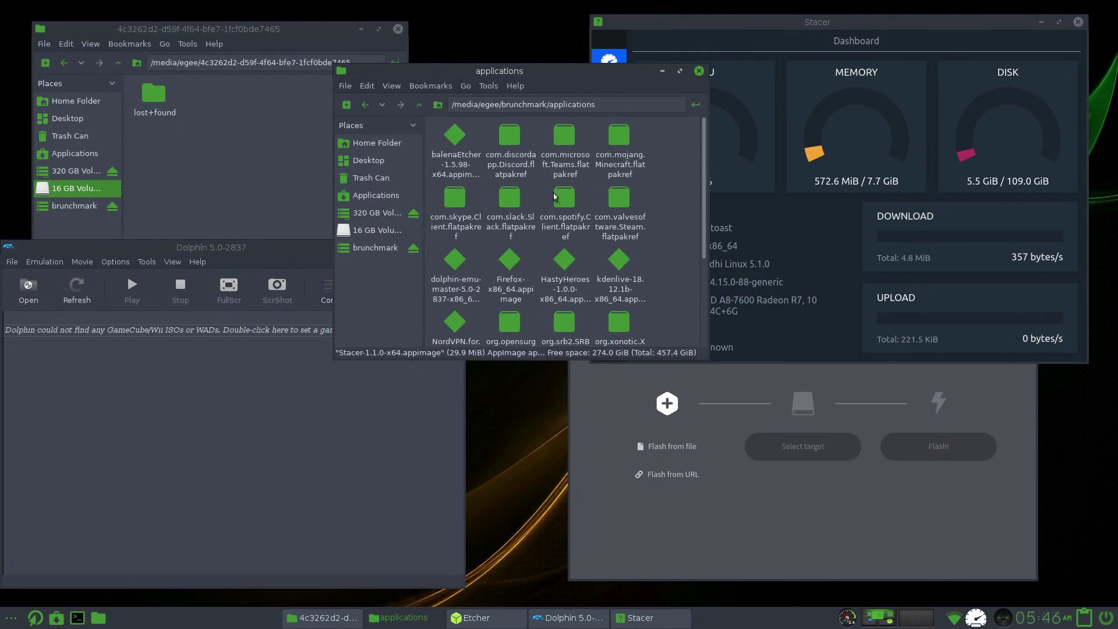
double_click(570, 142)
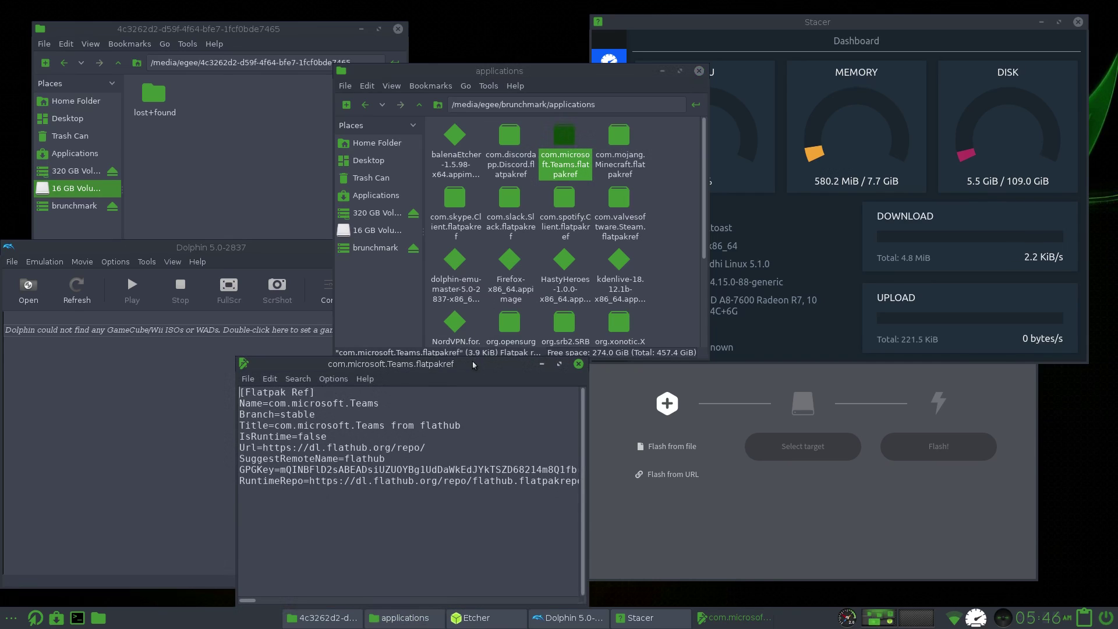
left_click_drag(473, 362, 316, 125)
right_click(294, 102)
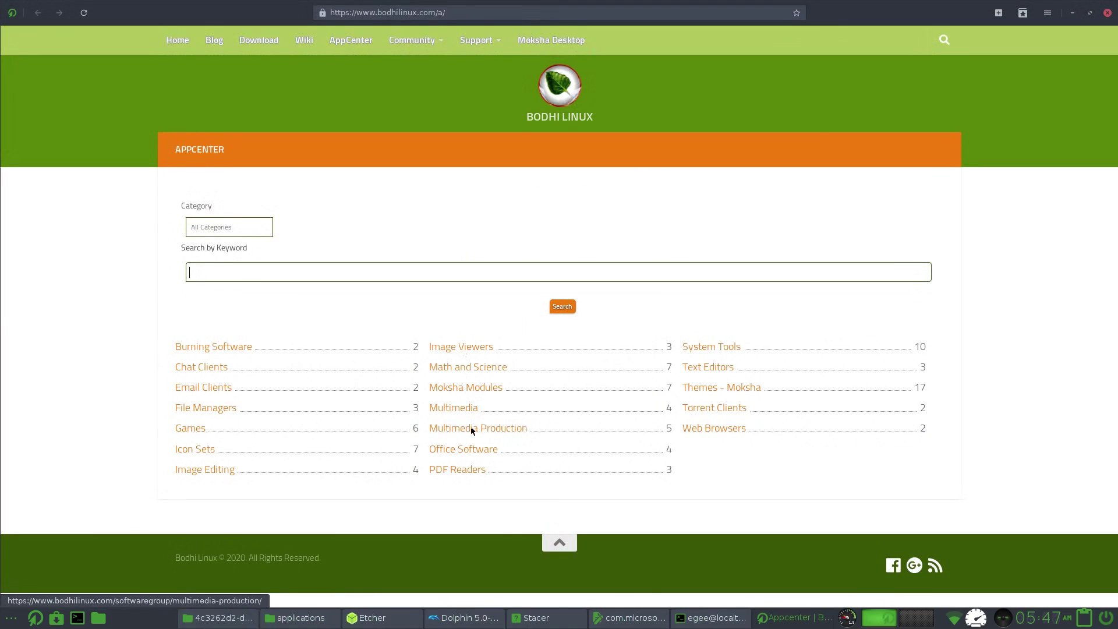
Browse the Games category of the Bodhi Linux AppCenter and view the Play on Linux page
left_click(195, 428)
scroll(377, 420, "down", 1)
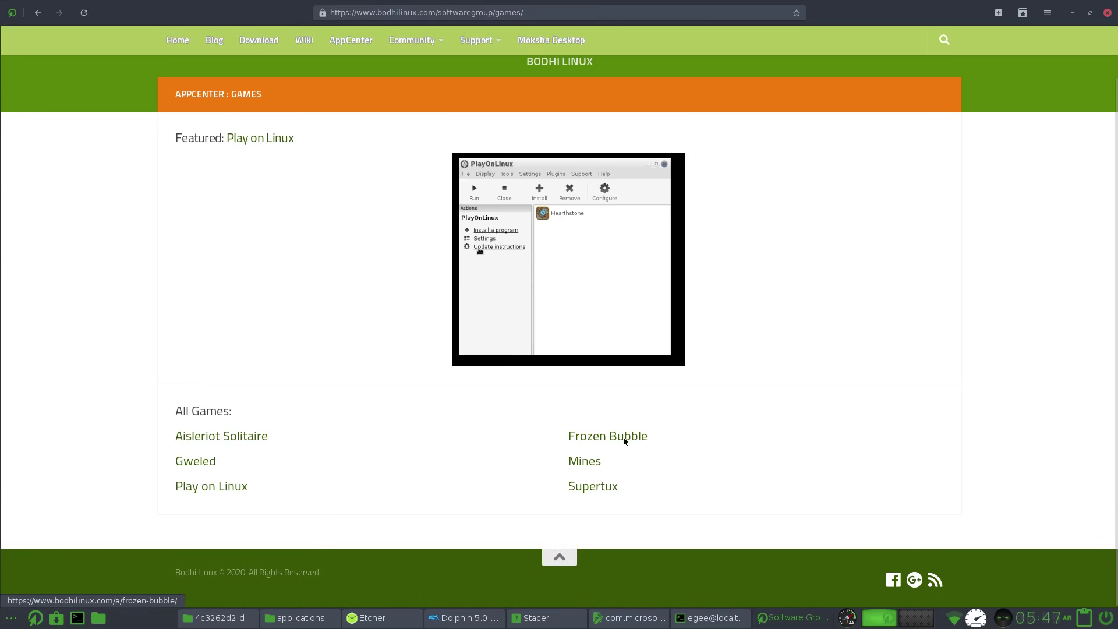
left_click(231, 489)
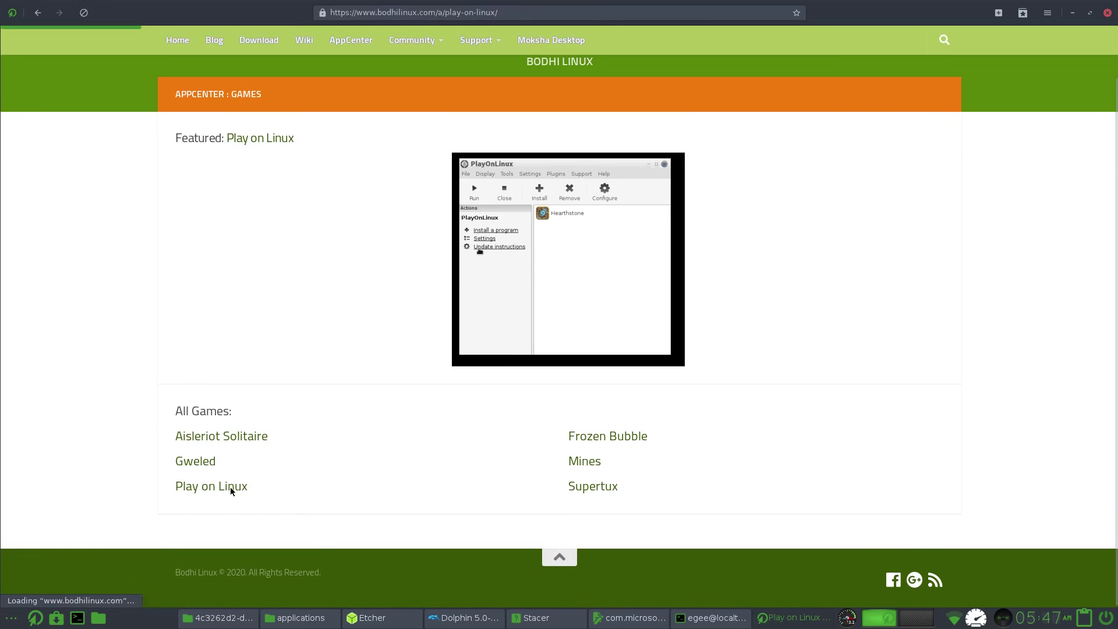
scroll(320, 324, "down", 5)
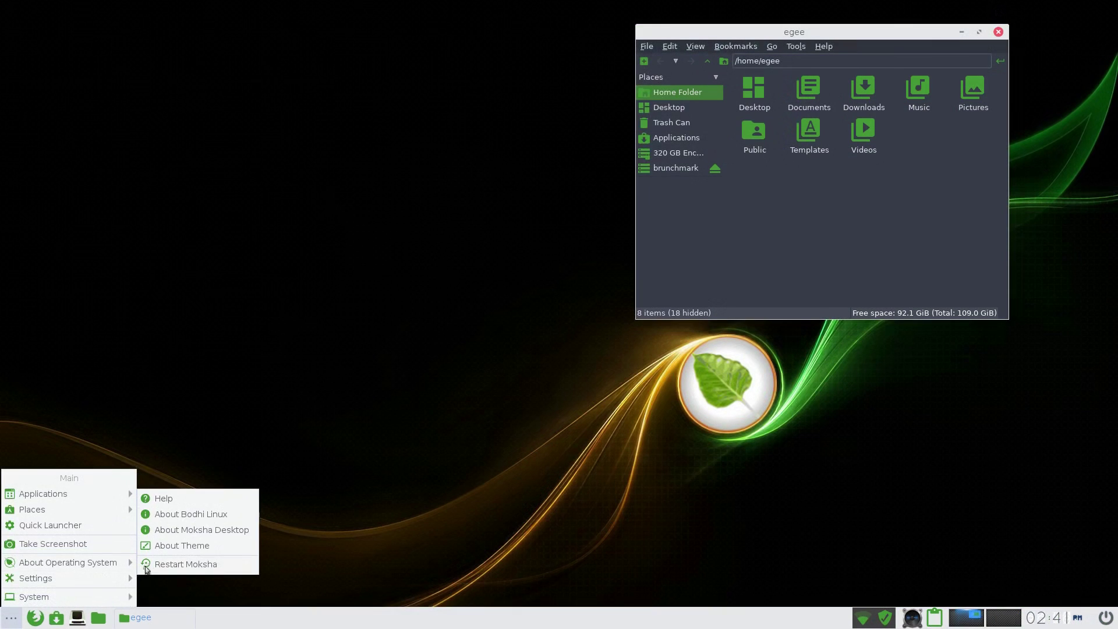
Try the MokshaKL4K desktop theme and change the theme to MokshaPink
mouse_move(153, 570)
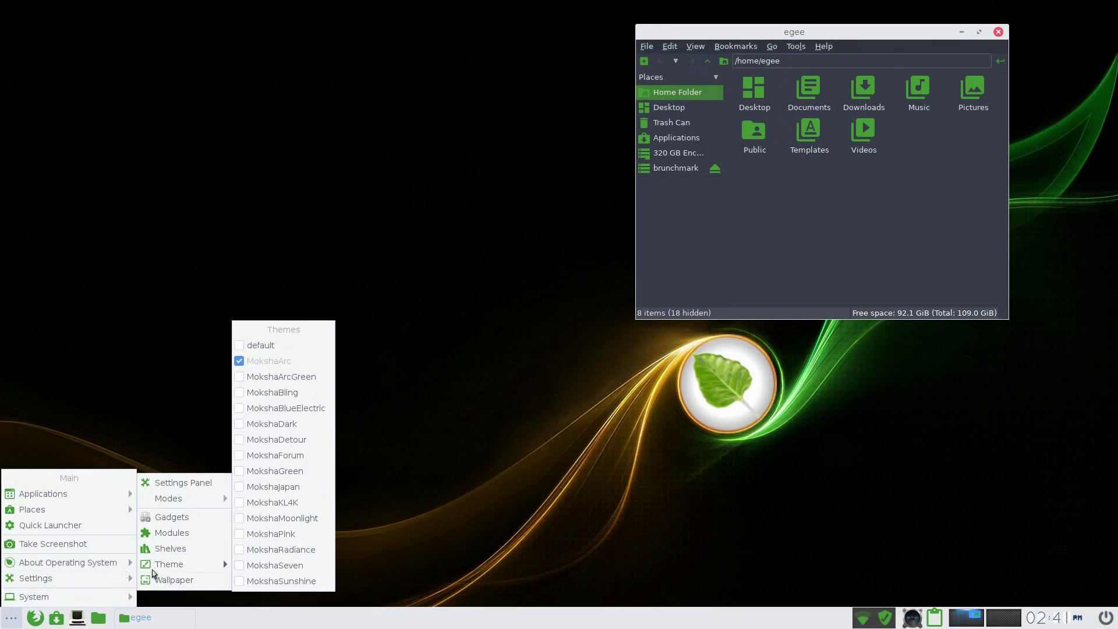
left_click(285, 503)
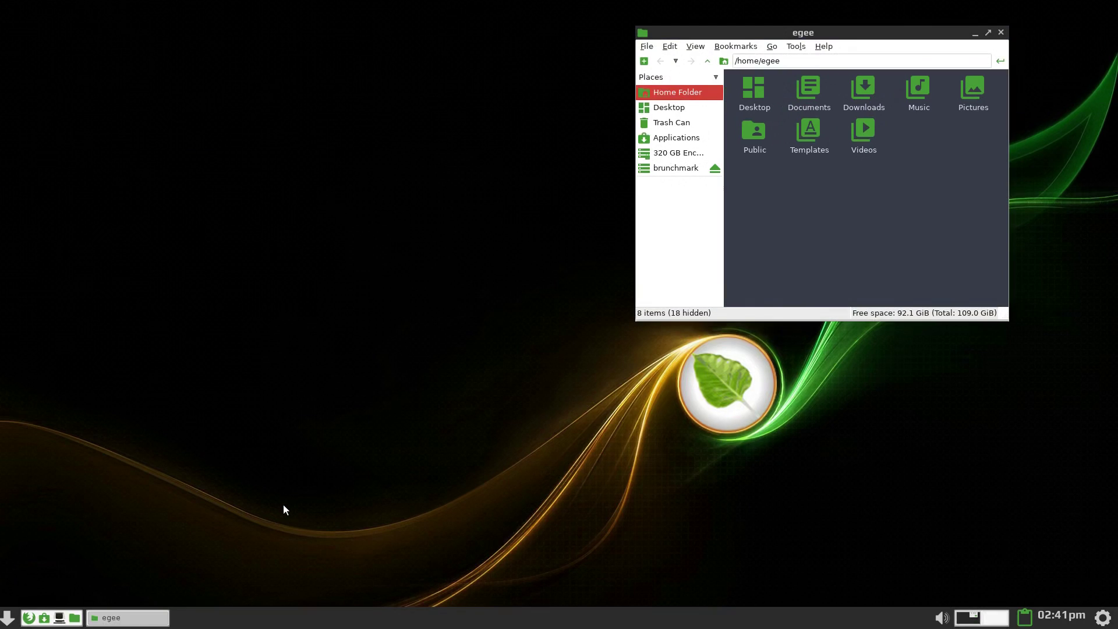
left_click(7, 617)
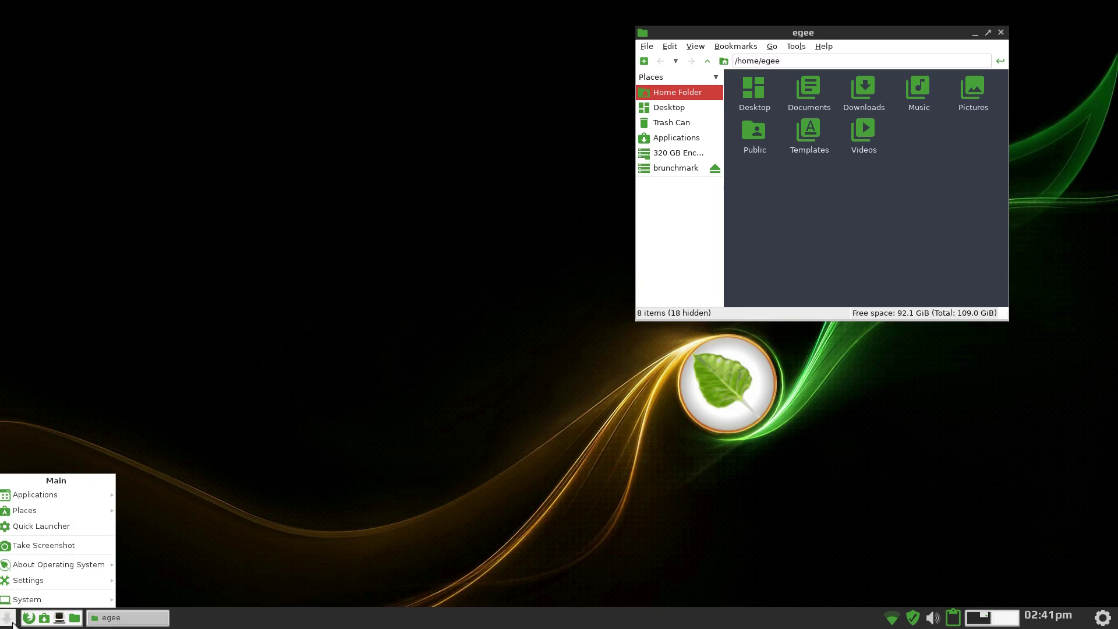
mouse_move(51, 580)
mouse_move(140, 567)
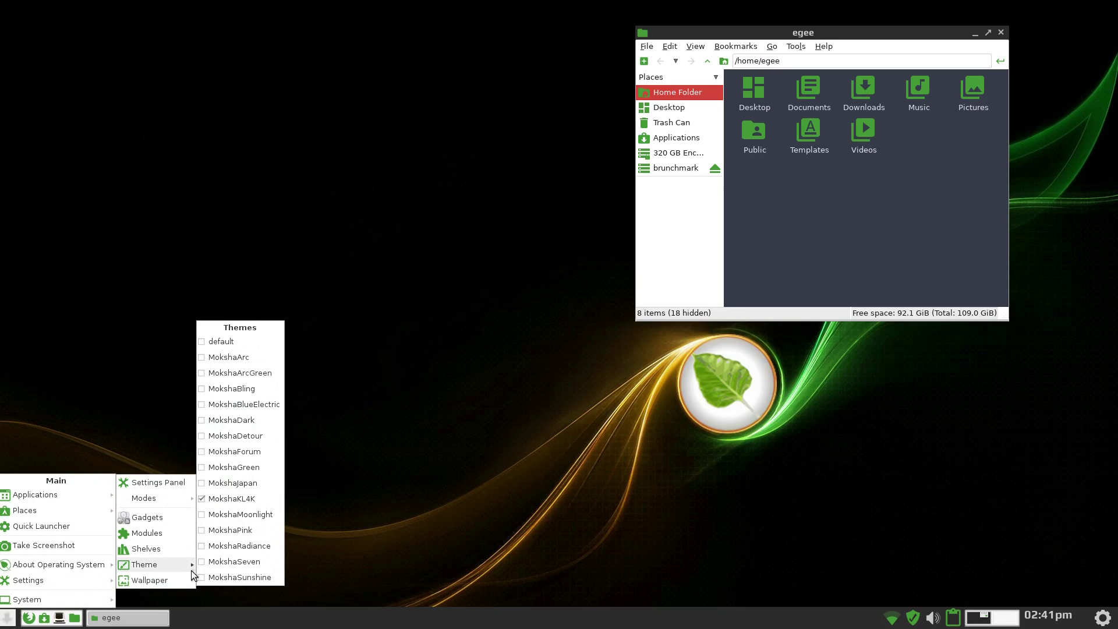
left_click(227, 529)
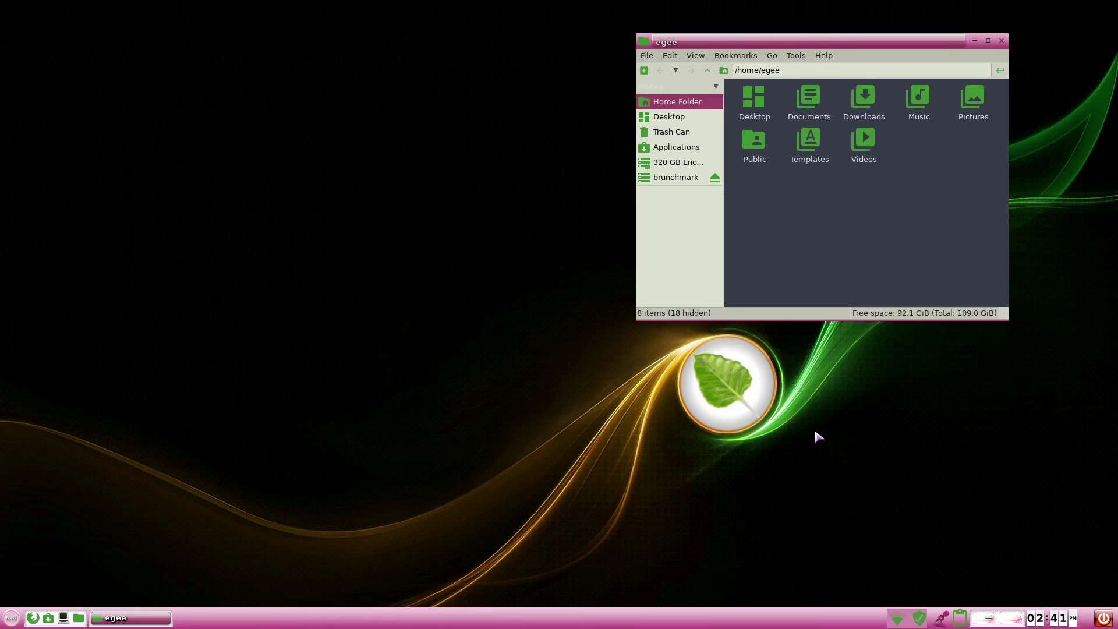
Examine the volume mixer, virtual desktop pager and clock calendar under the MokshaPink theme
left_click(944, 624)
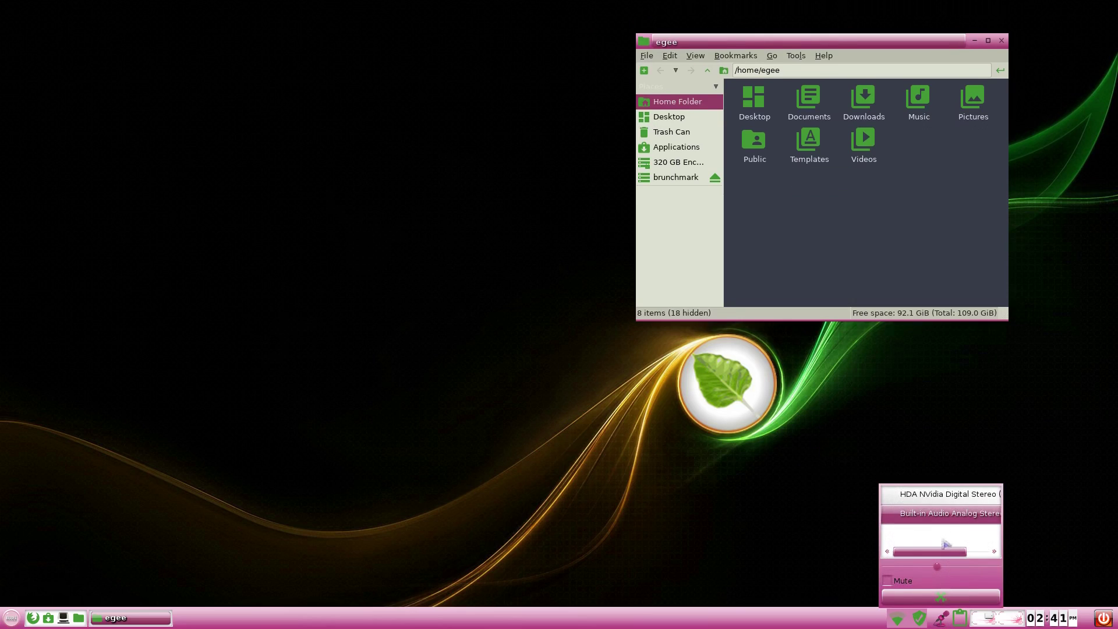
left_click(977, 627)
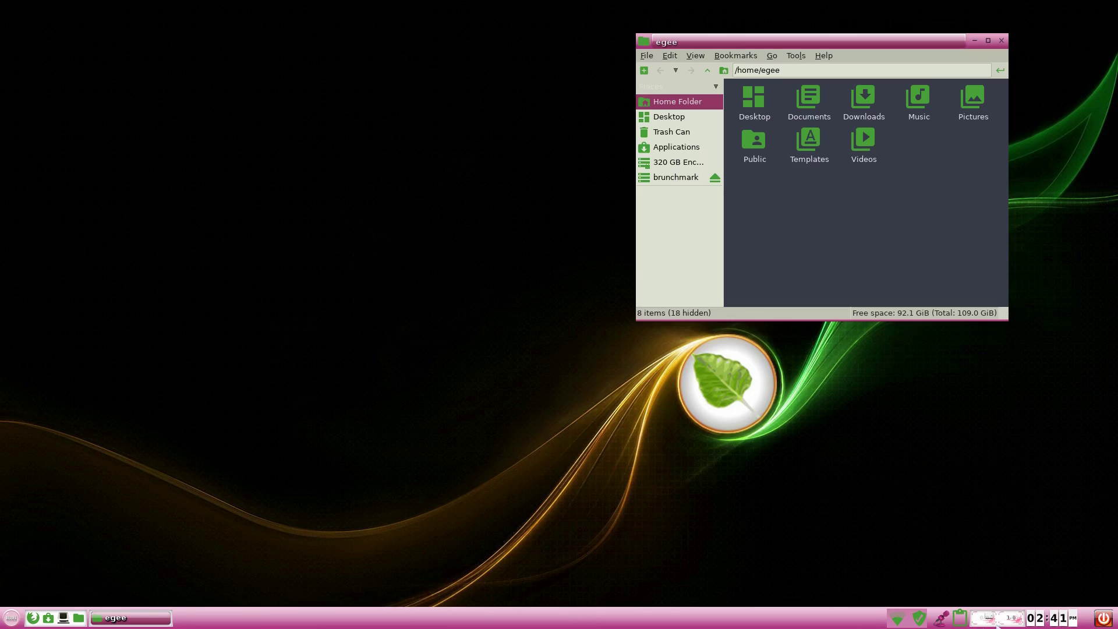
left_click(1000, 624)
left_click(989, 622)
left_click(1064, 623)
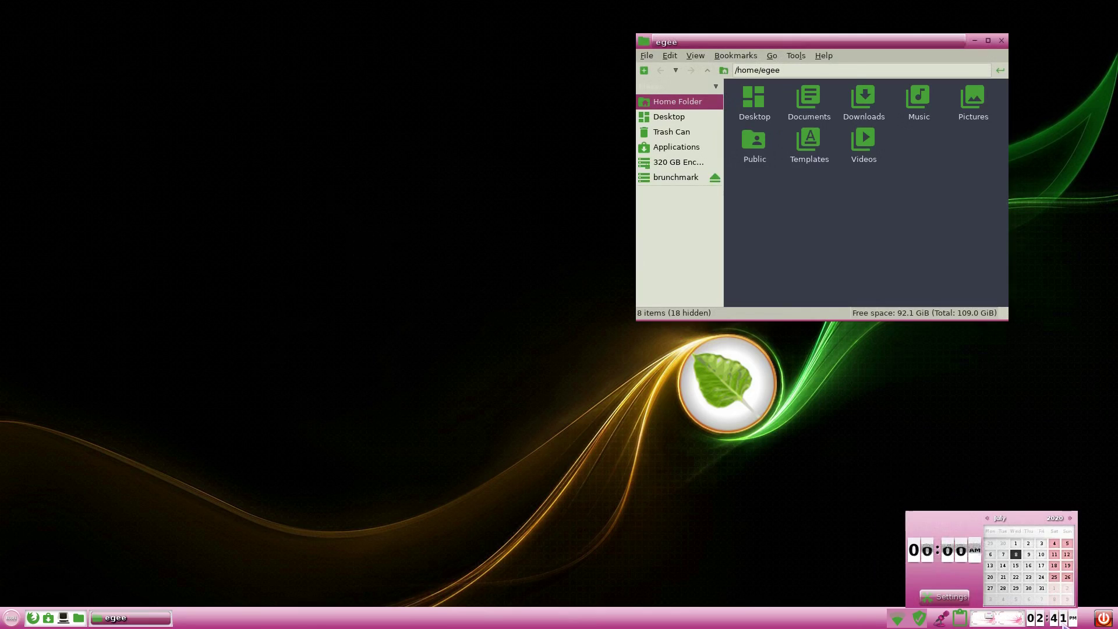
left_click(1063, 626)
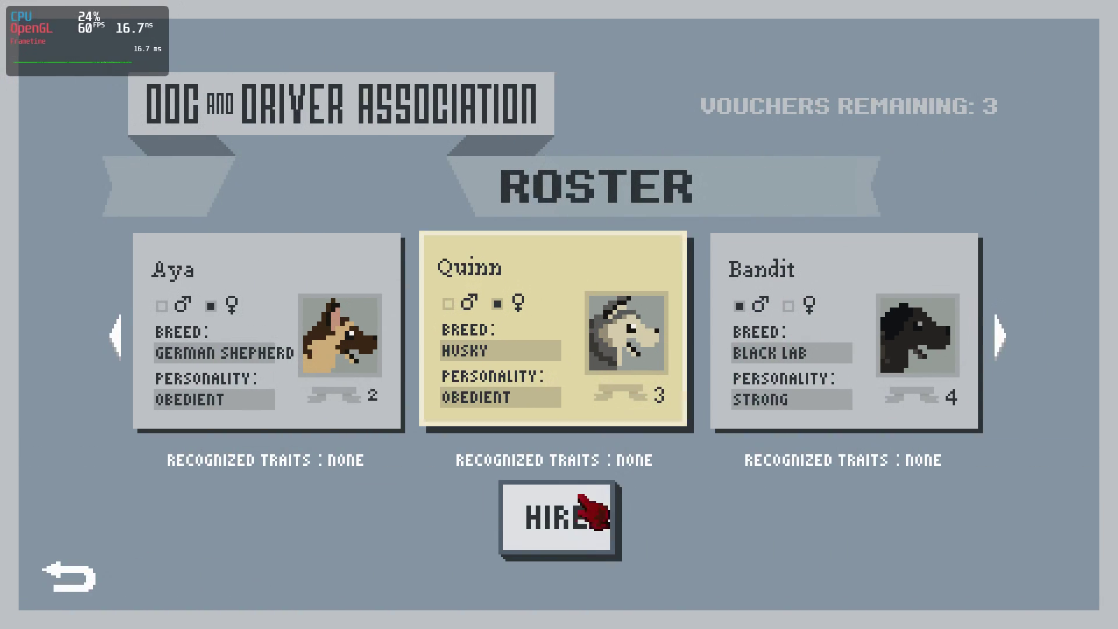
Hire the husky Quinn in the dog sledding game and change its harness color
left_click(576, 551)
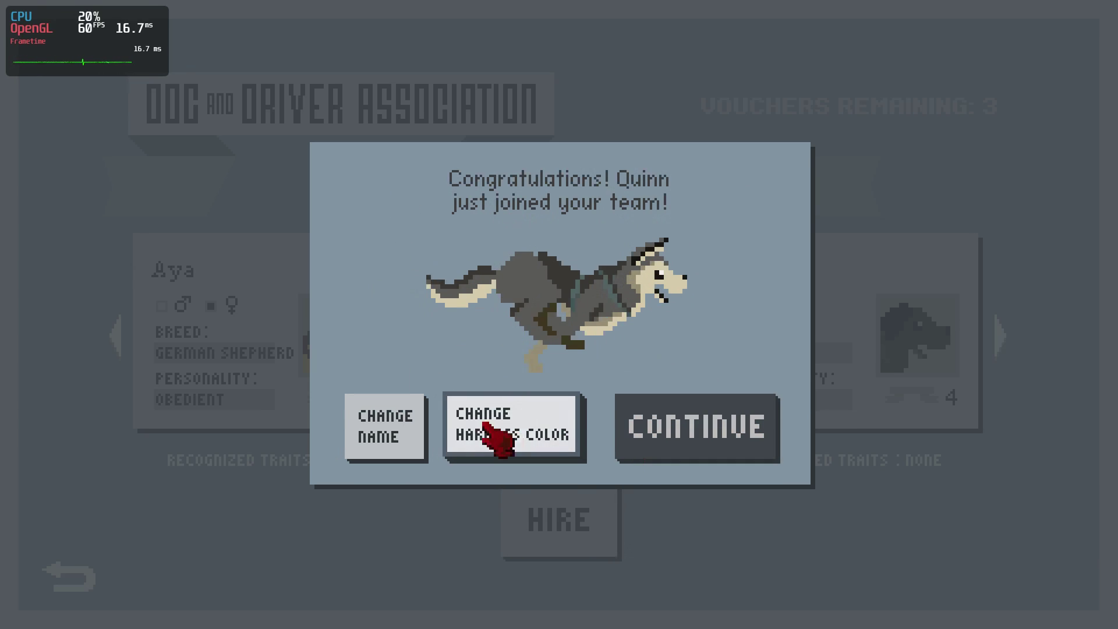
left_click(496, 439)
left_click_drag(379, 349, 609, 348)
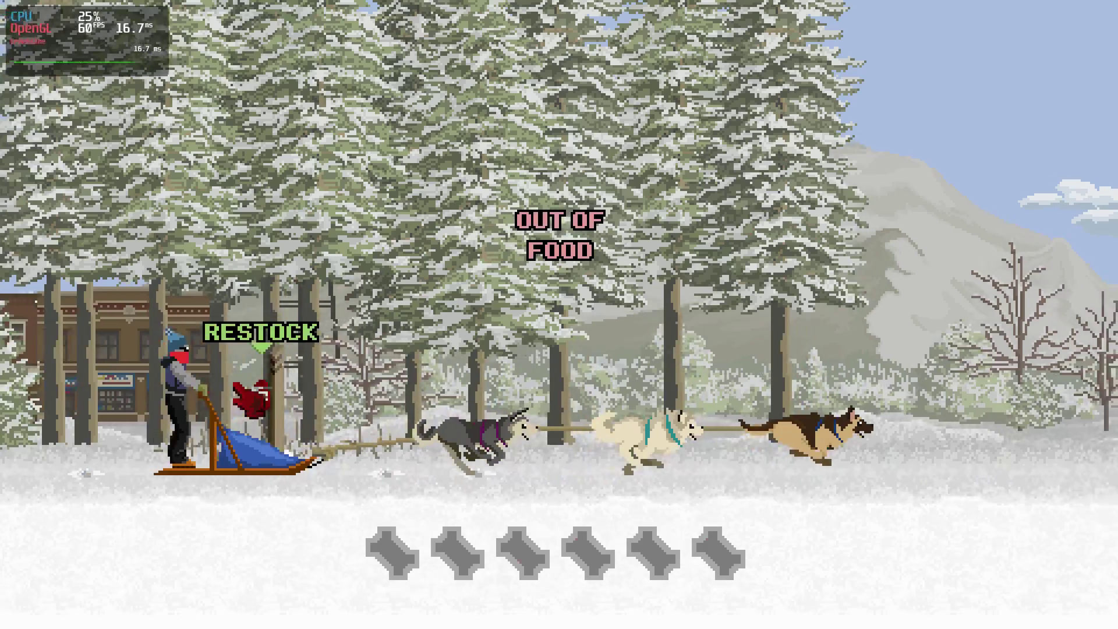
Restock the sled's food and make the dogs jump over the obstacle
left_click(231, 385)
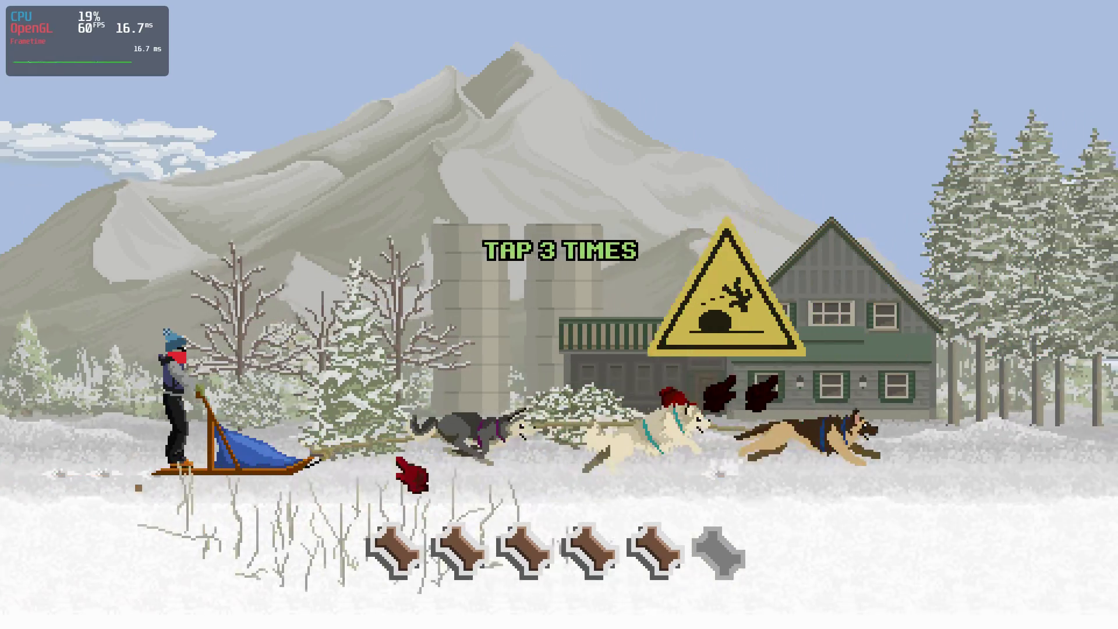
left_click(535, 440)
left_click(500, 441)
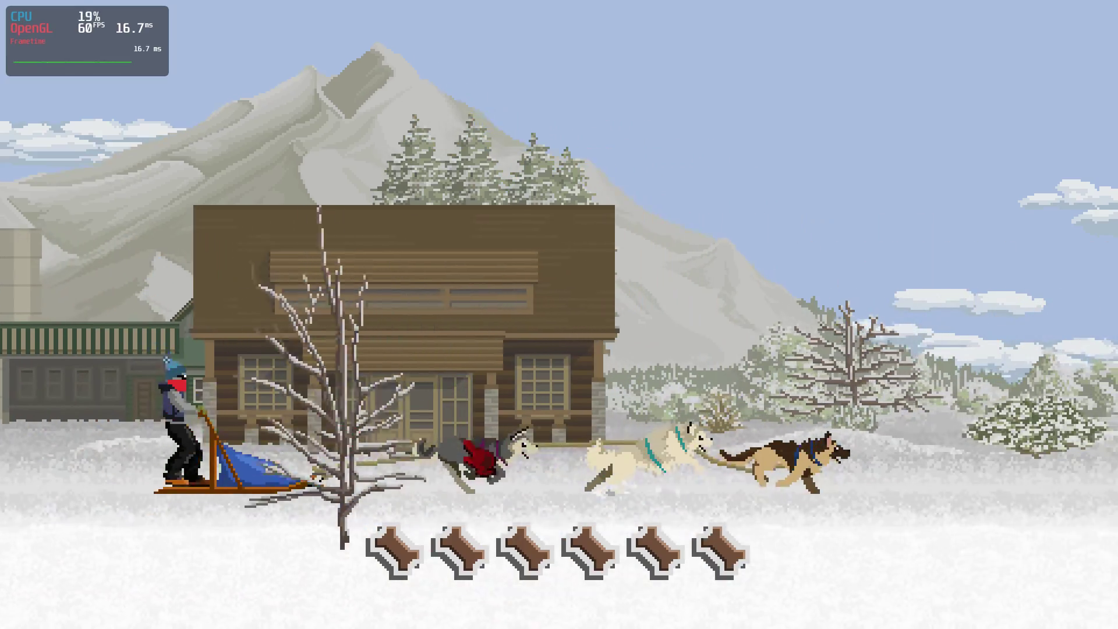
left_click(627, 444)
left_click(670, 451)
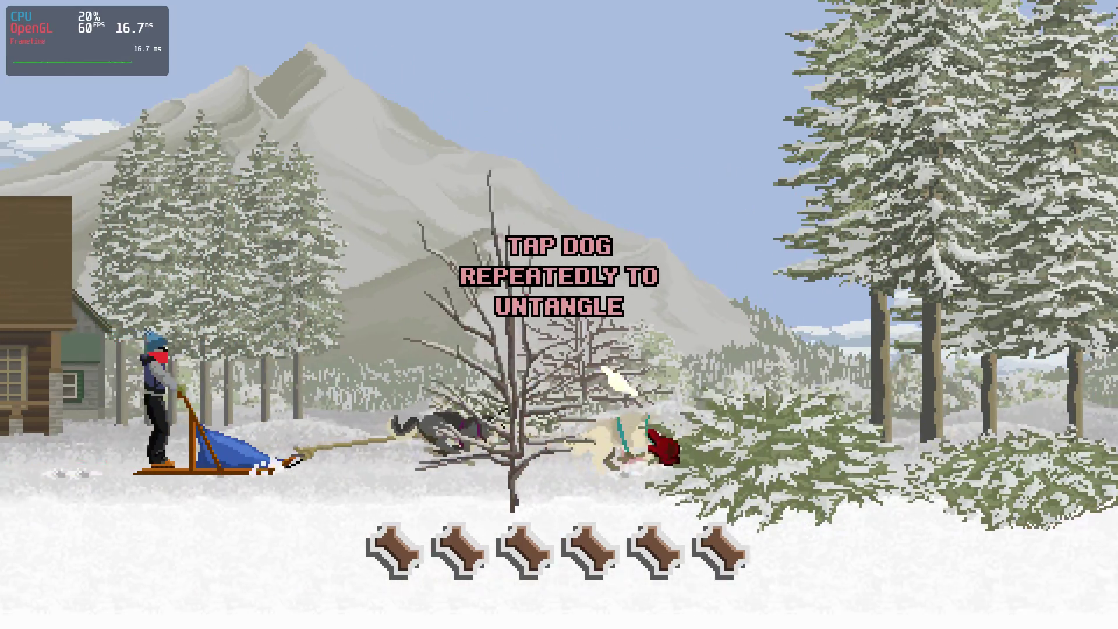
Untangle the middle sled dog and move the drifted lead dog forward to reduce slack
left_click(648, 434)
left_click(651, 433)
left_click(662, 444)
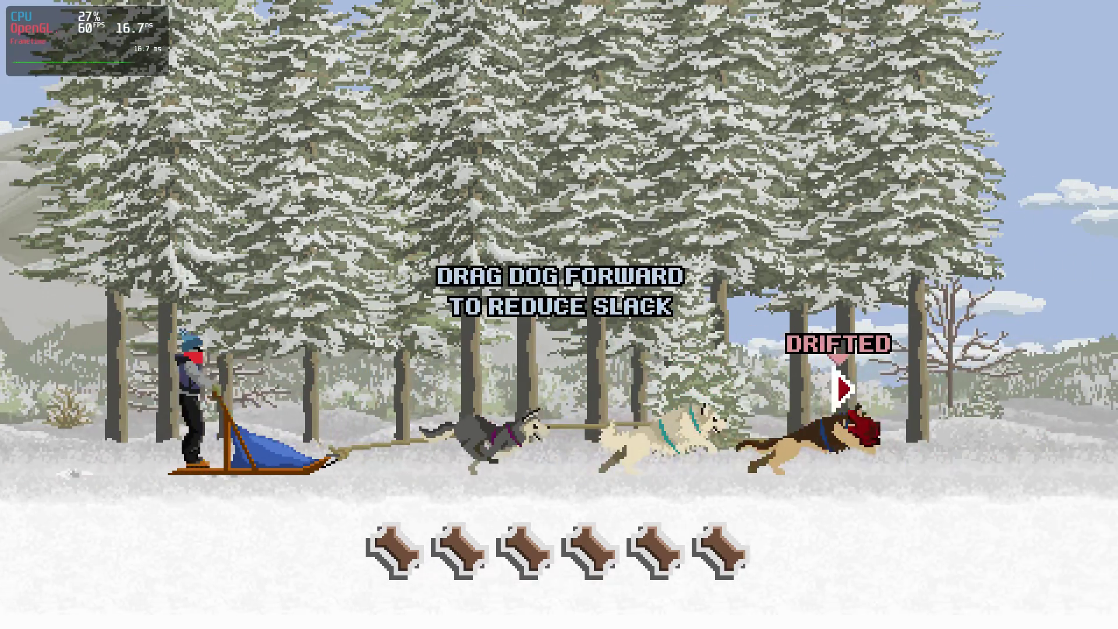
left_click_drag(862, 425, 1066, 429)
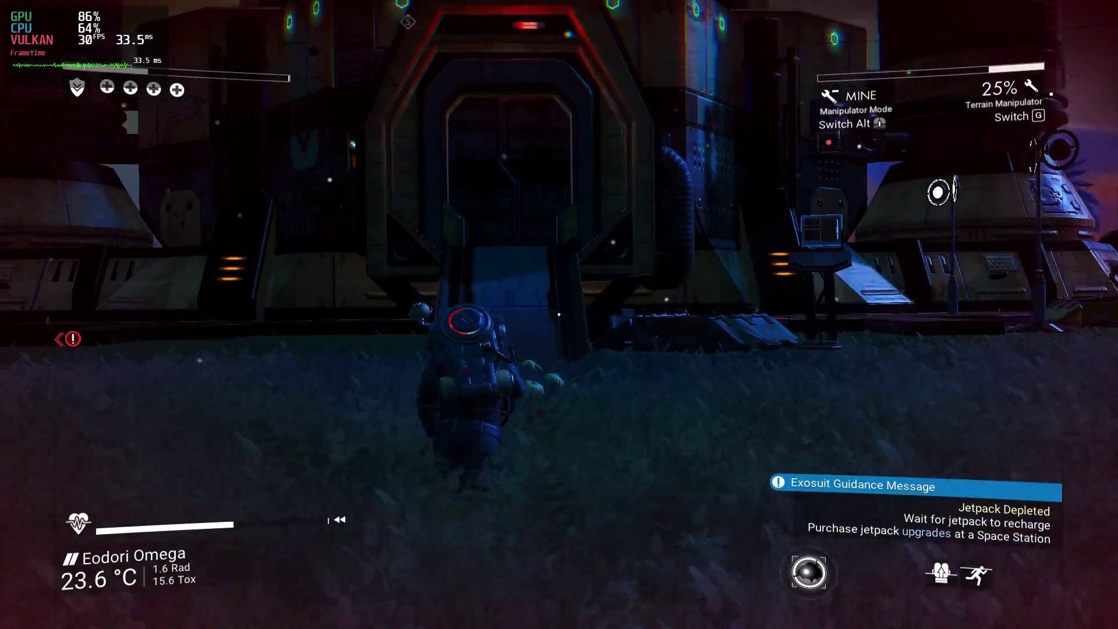
key("w")
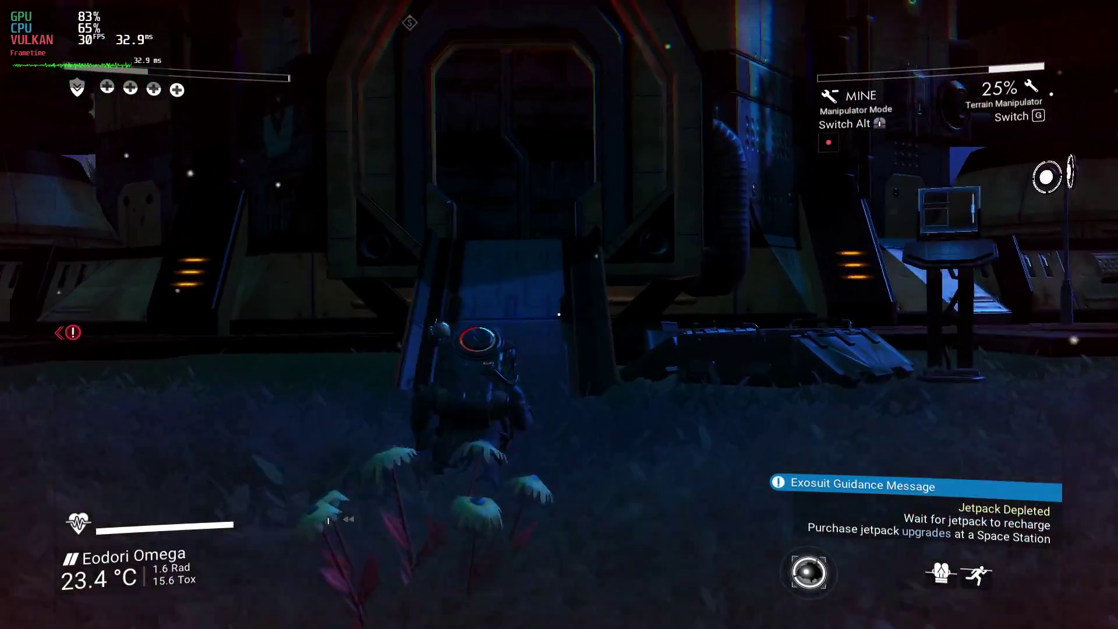
key("space")
key("w")
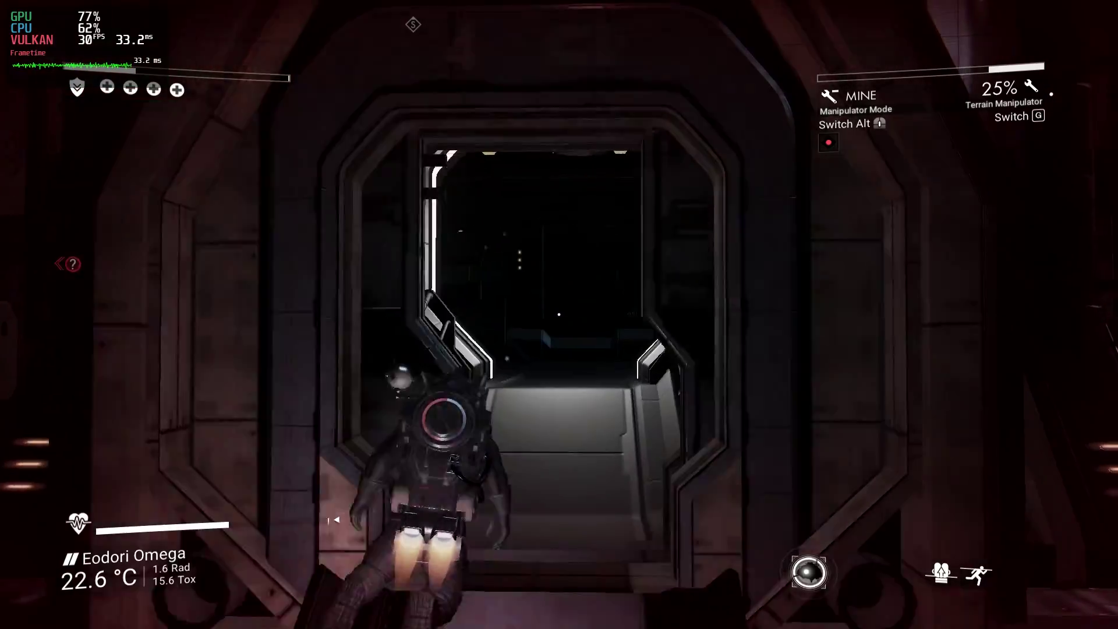
key("w")
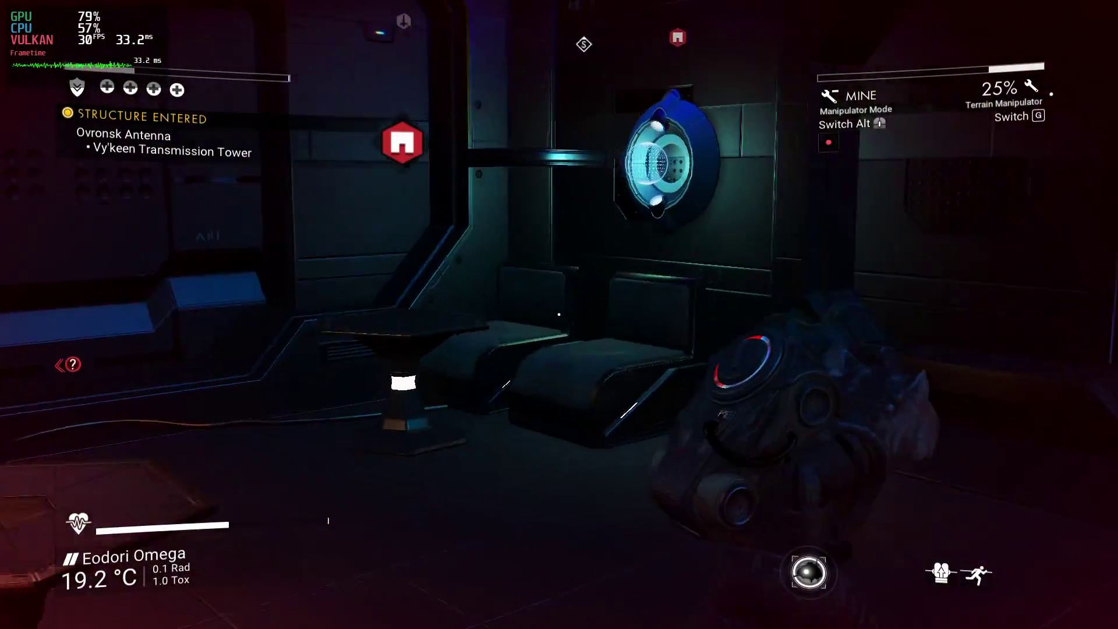
key("w")
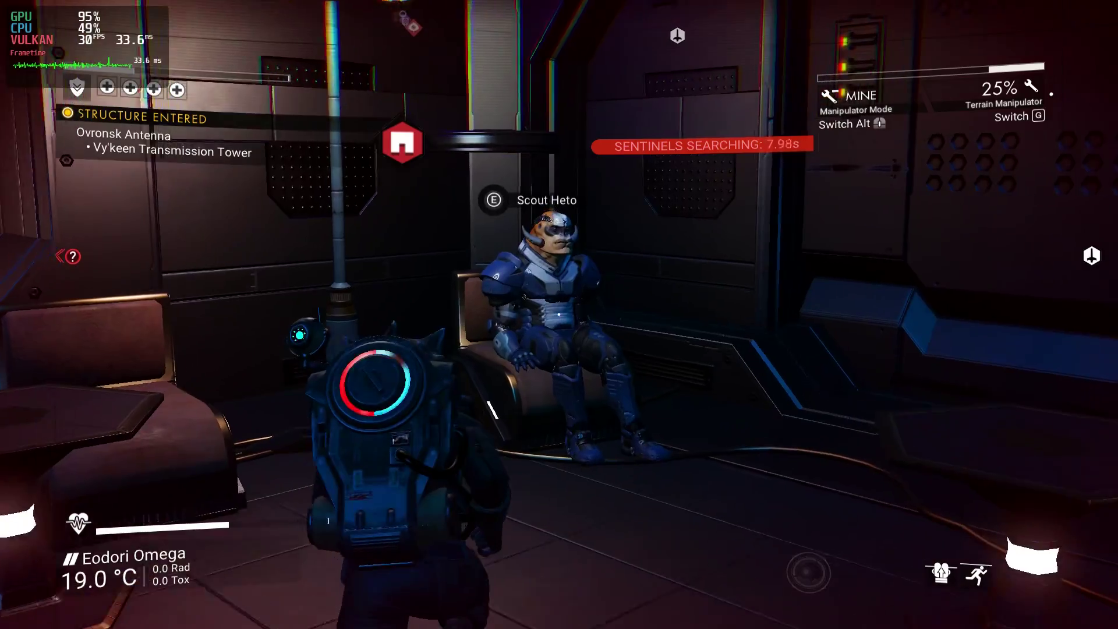
key("e")
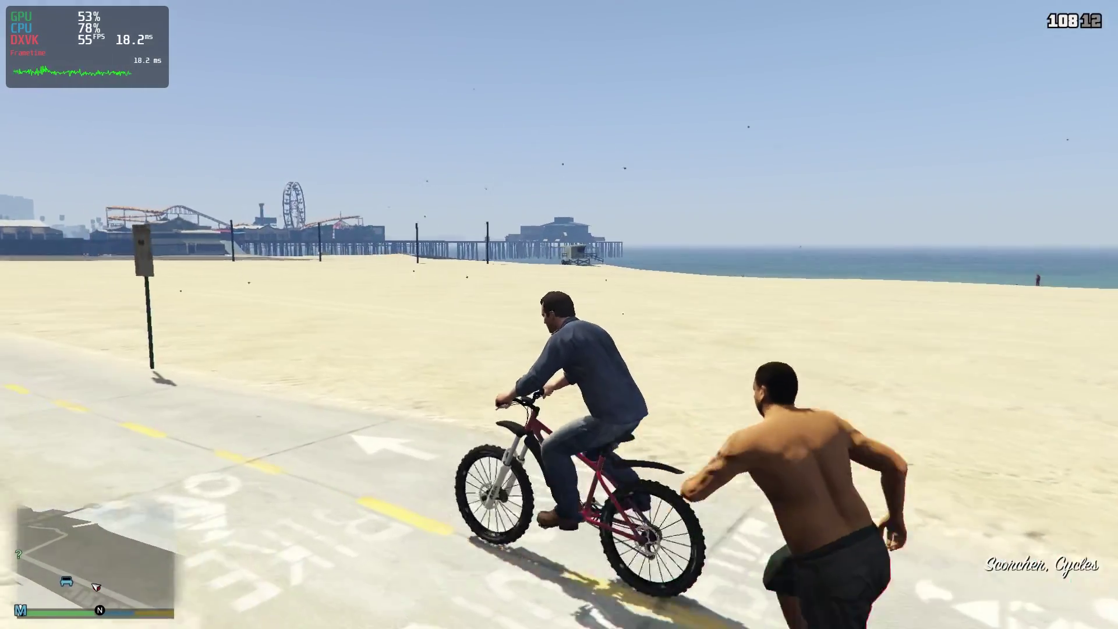
key("w")
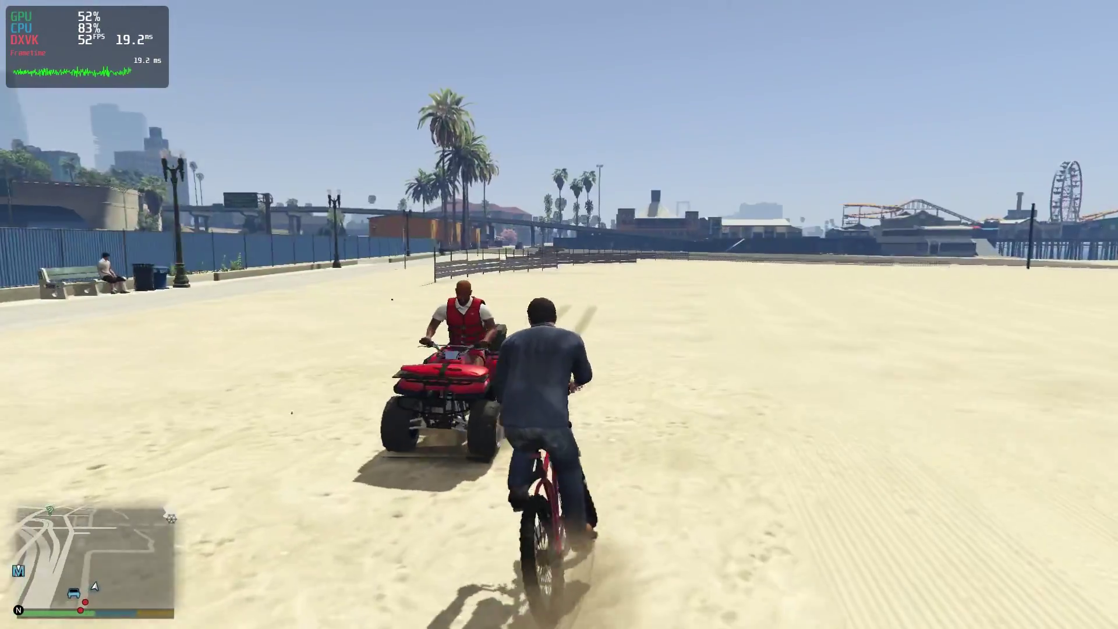
key("w")
key("a")
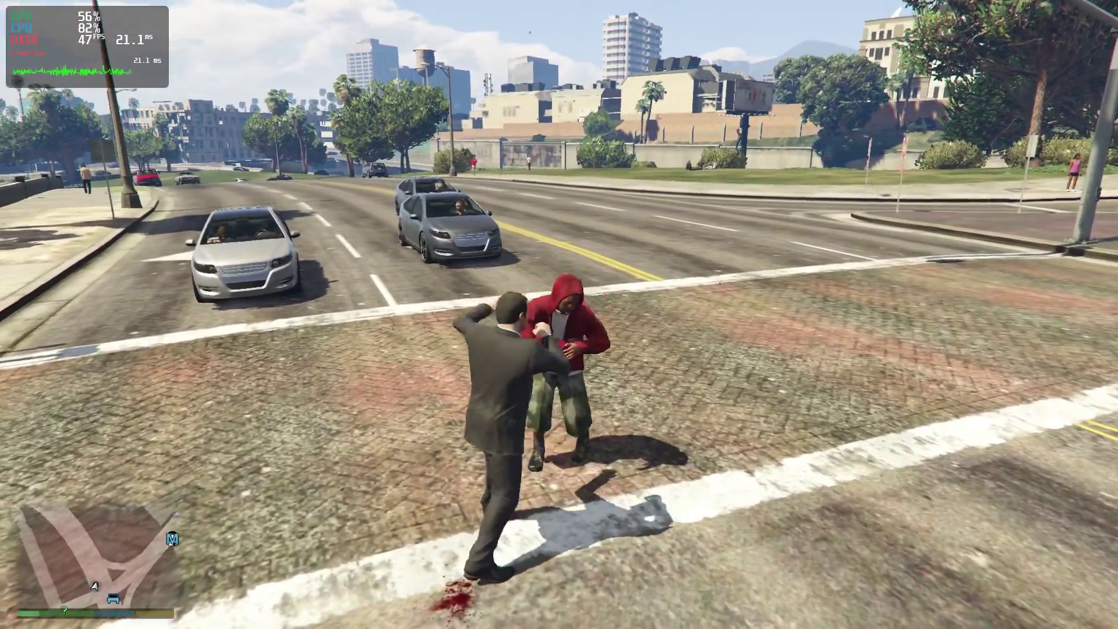
key("r")
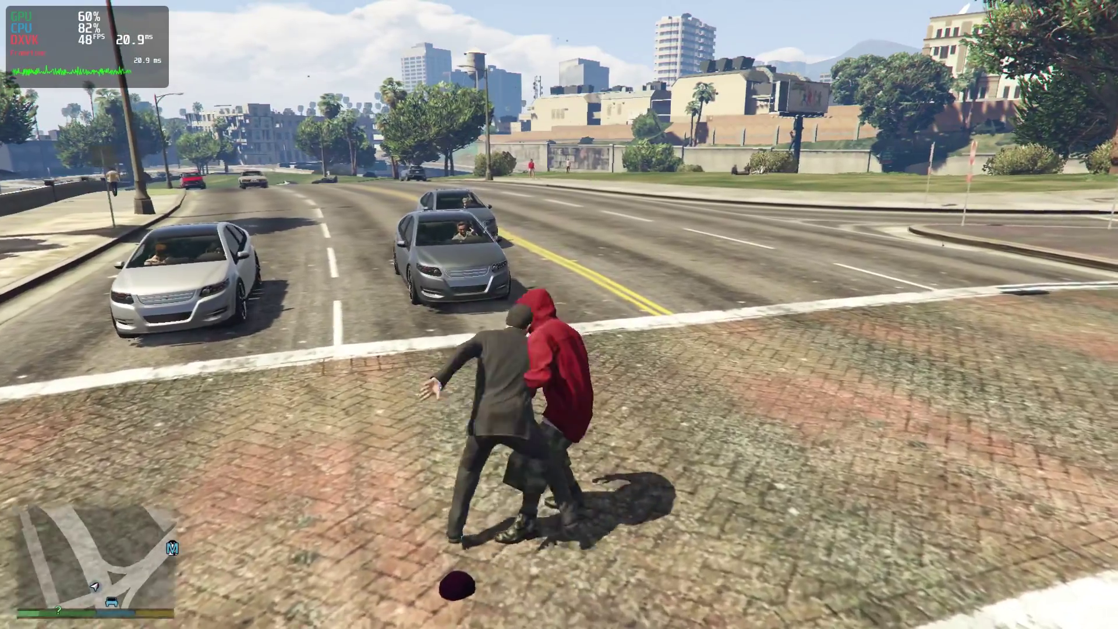
key("r")
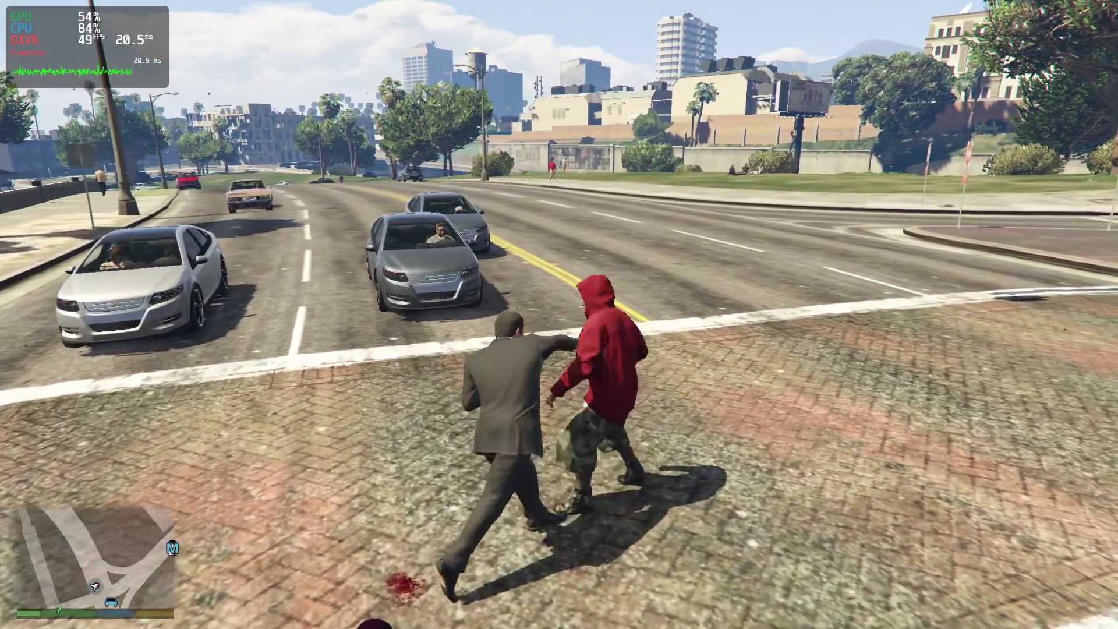
key("w")
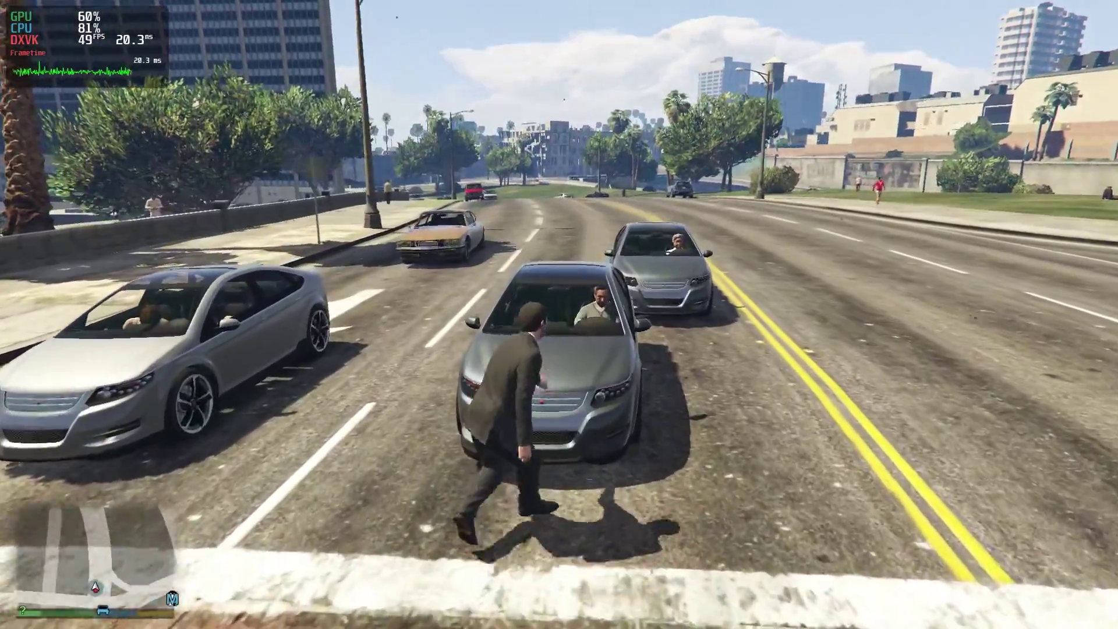
key("w")
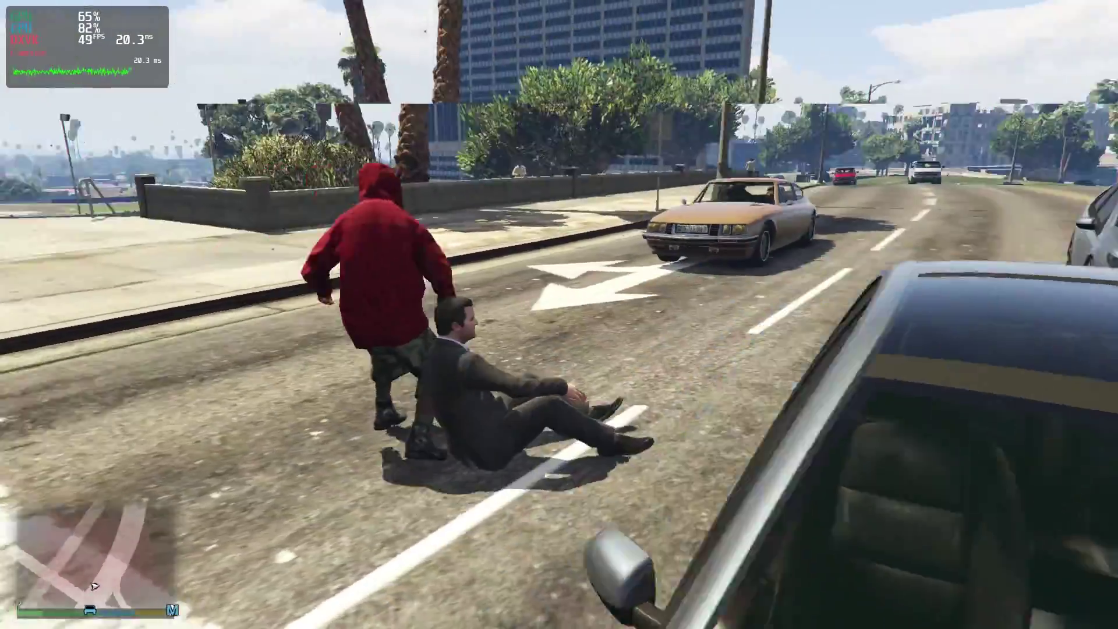
key("w")
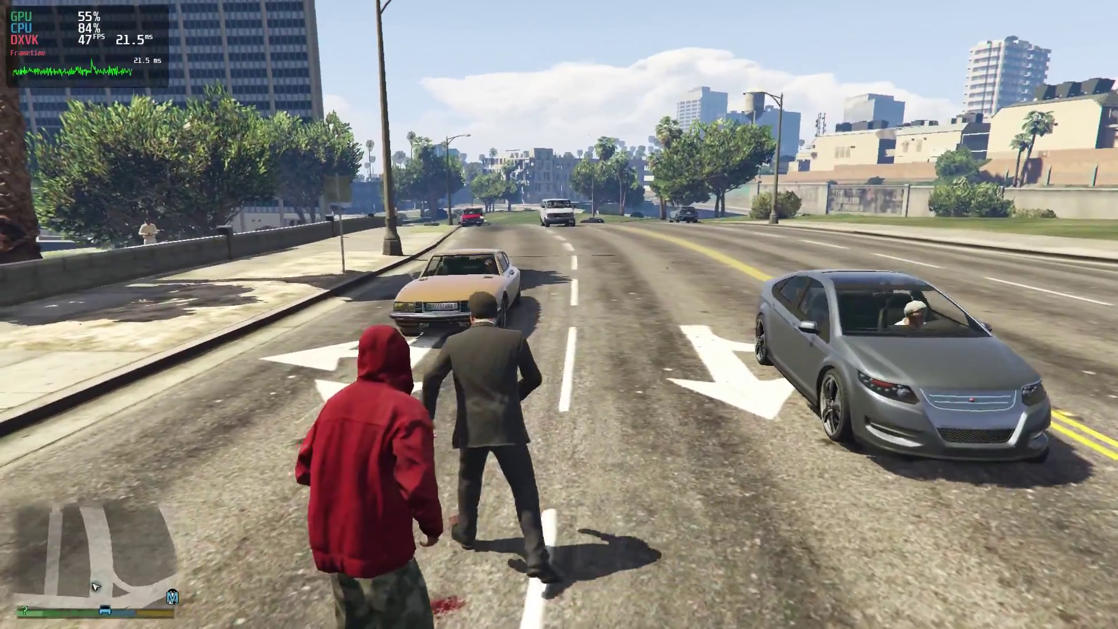
key("w")
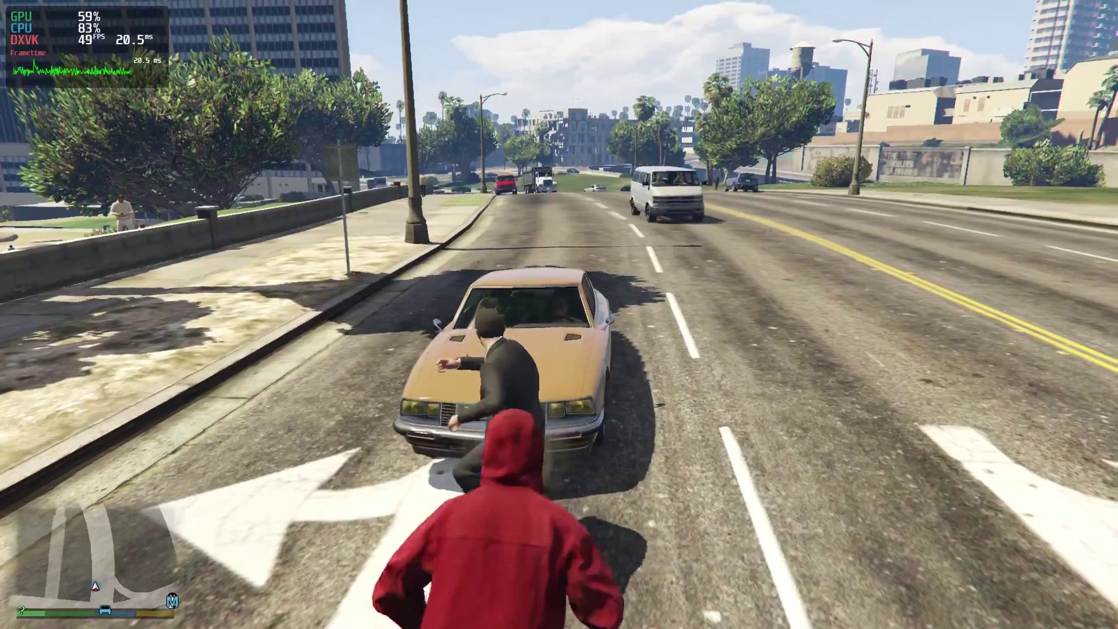
key("w")
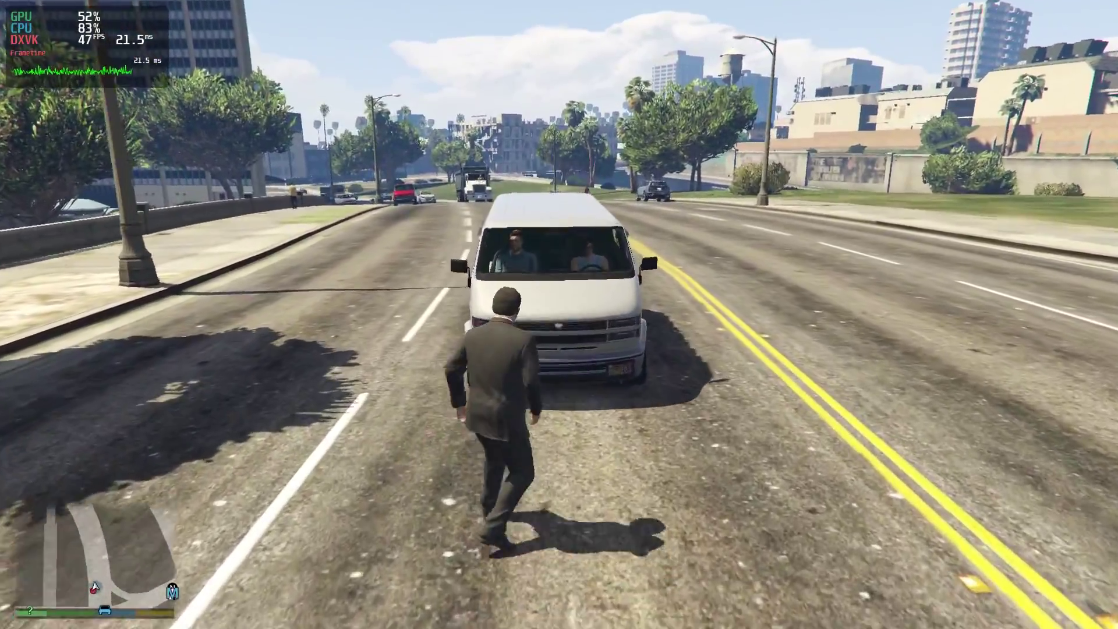
key("f")
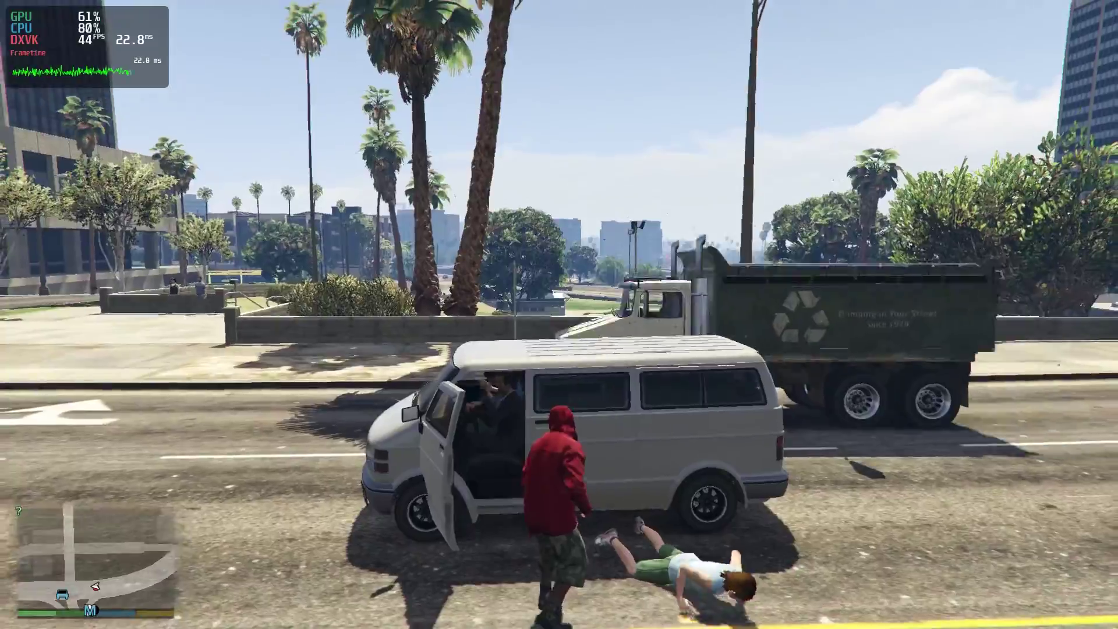
key("s")
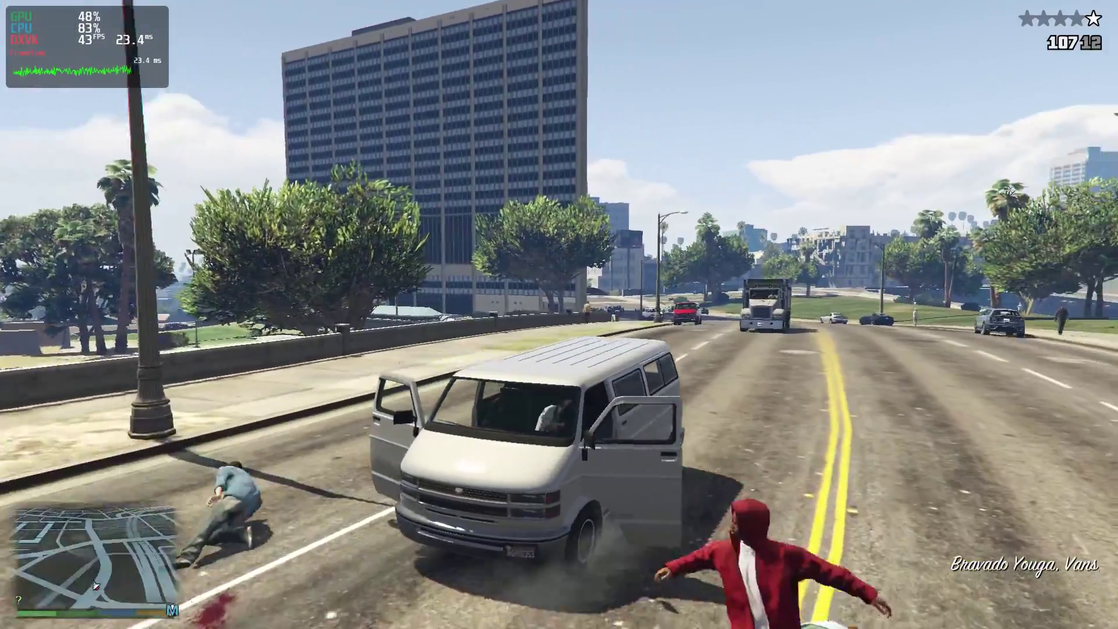
key("s")
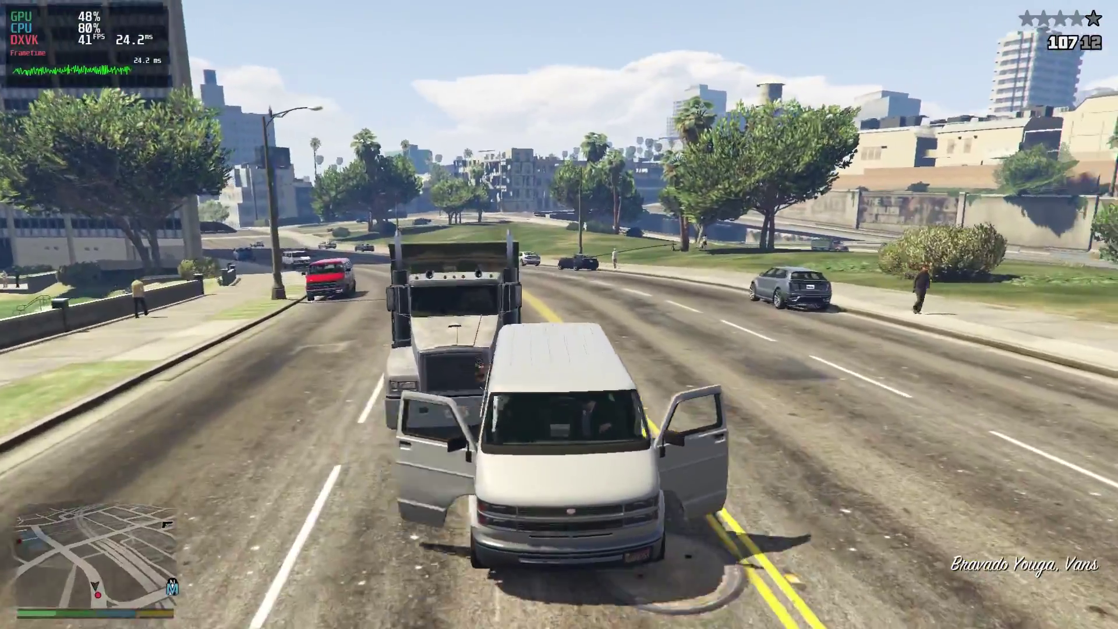
key("w")
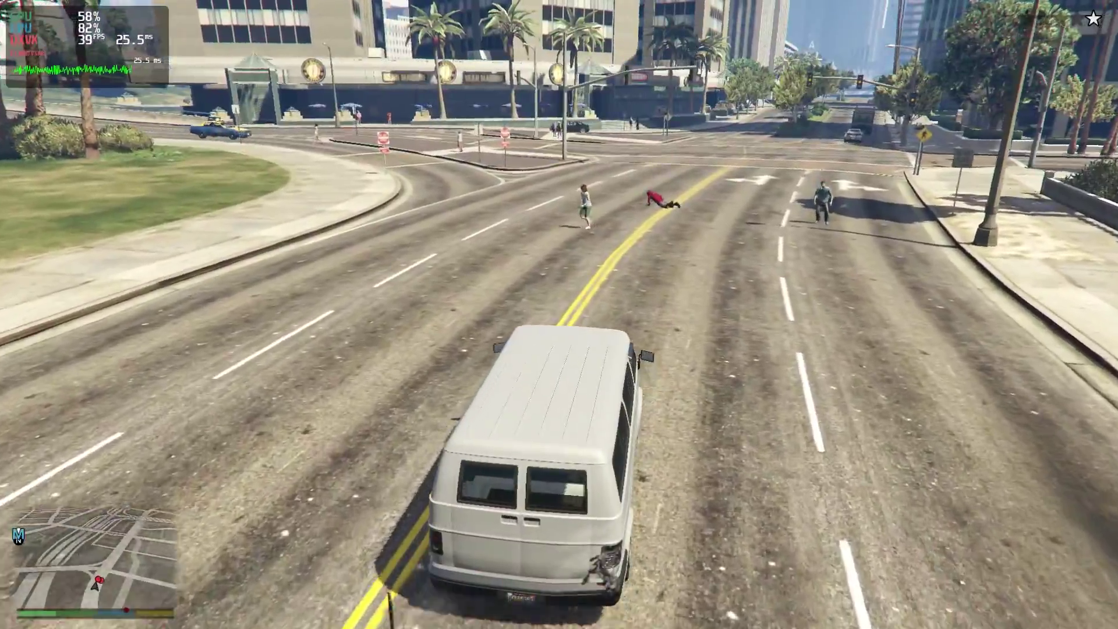
key("w")
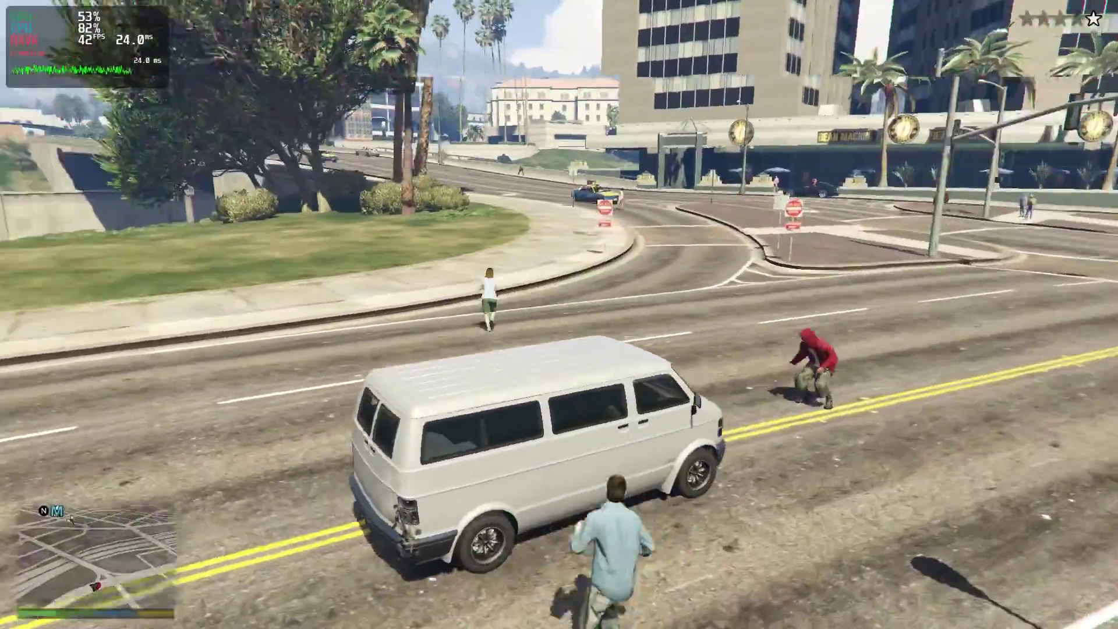
key("w")
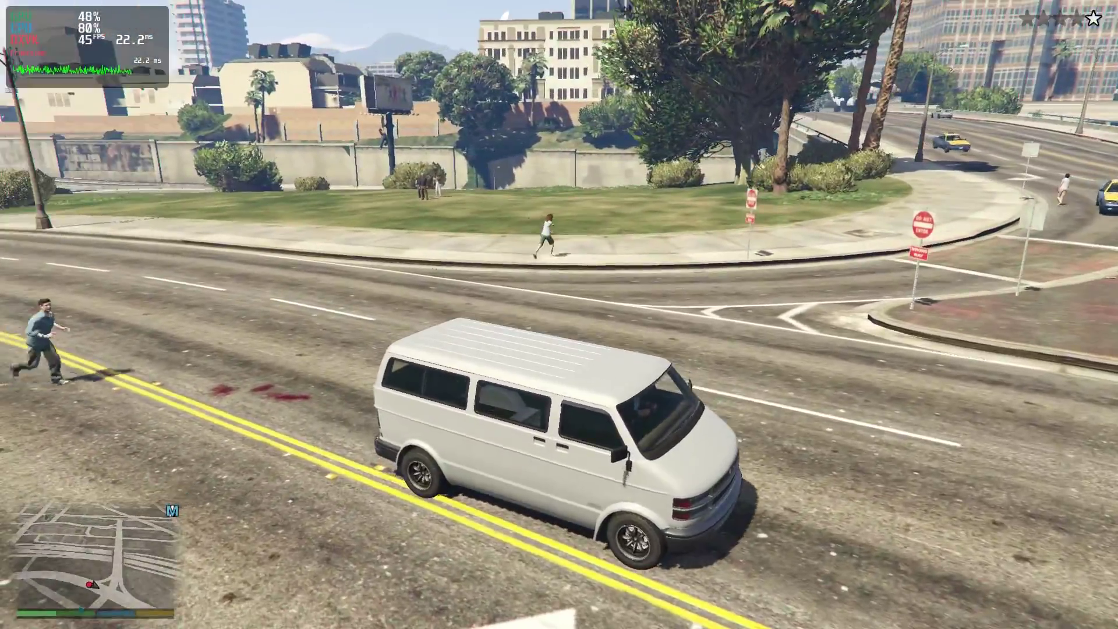
key("f")
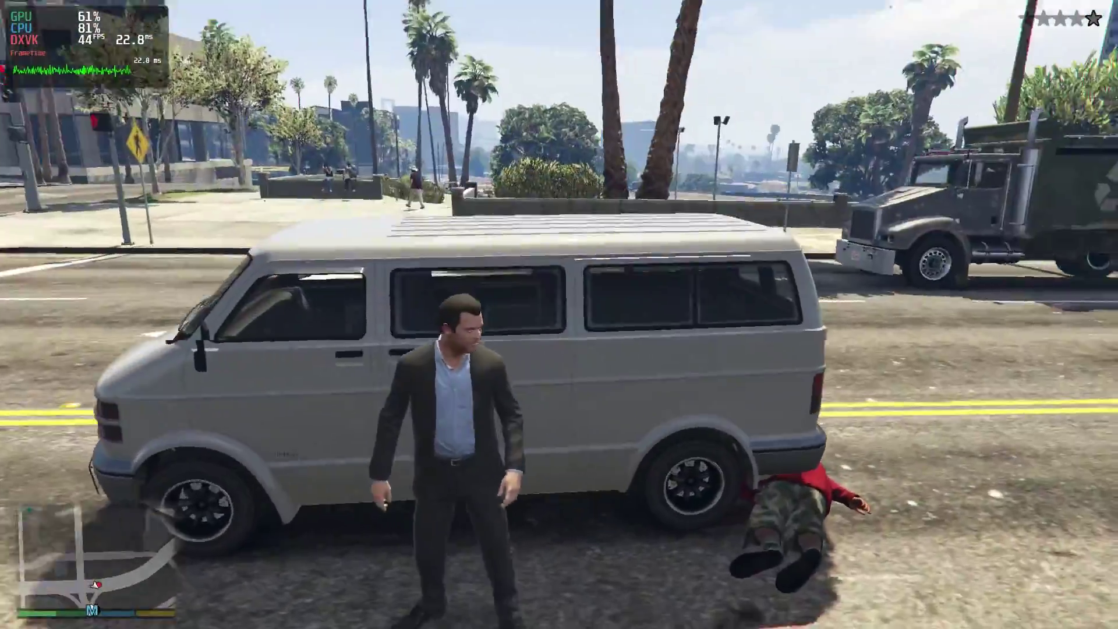
key("d")
key("r")
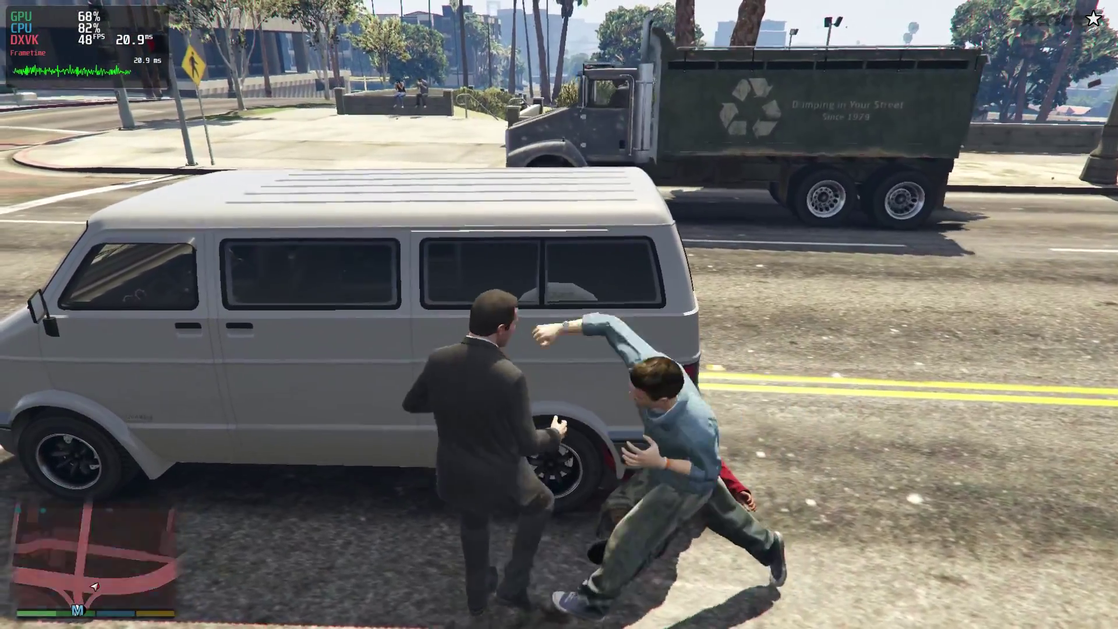
key("r")
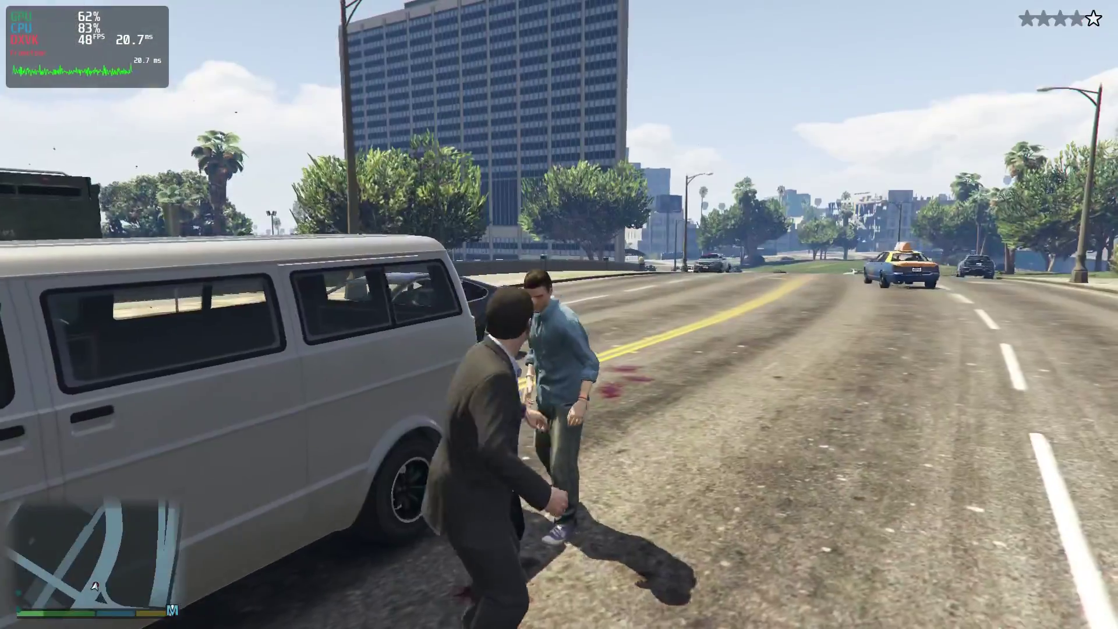
key("r")
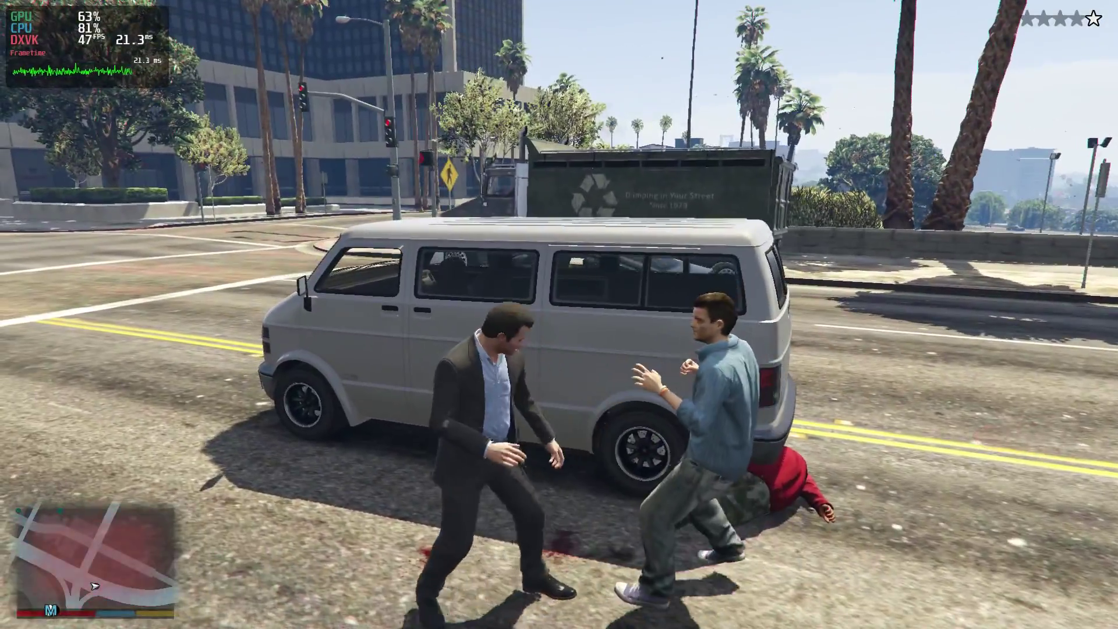
key("r")
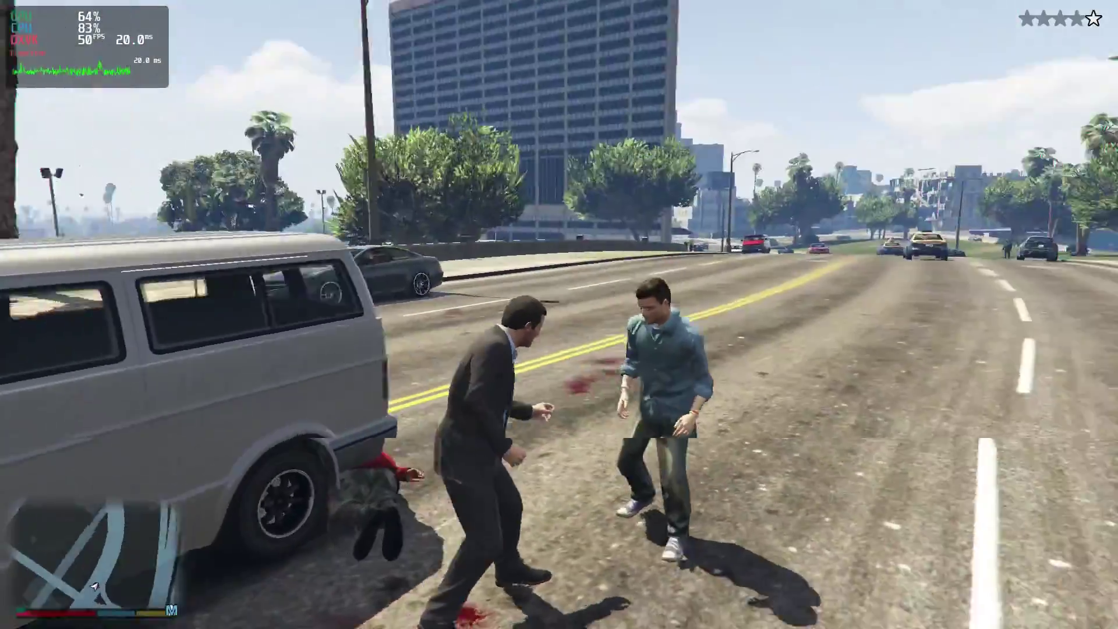
key("r")
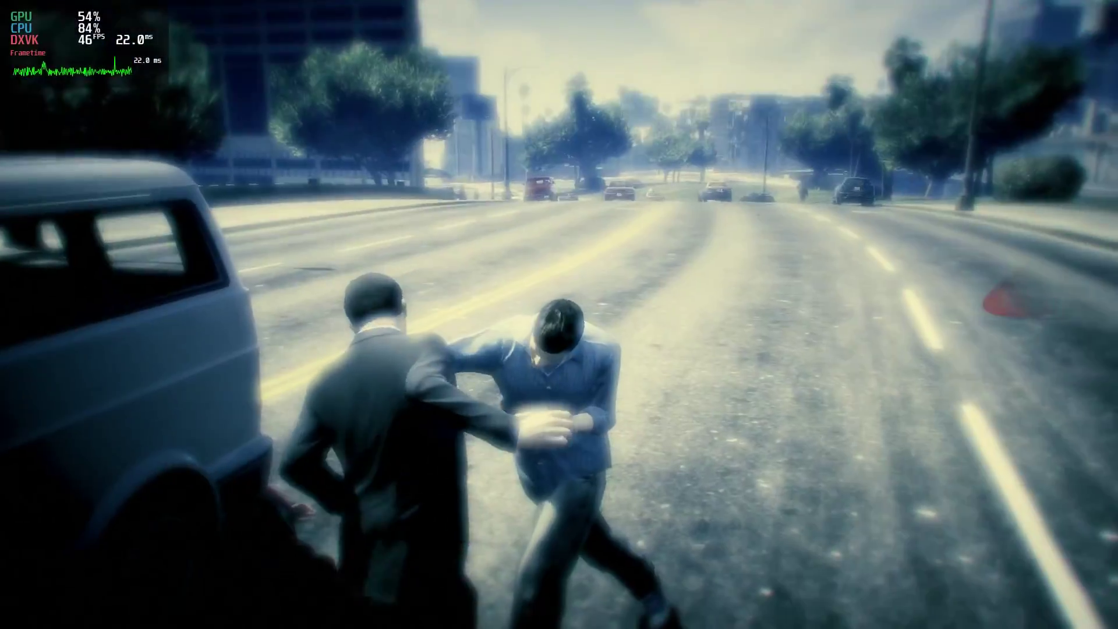